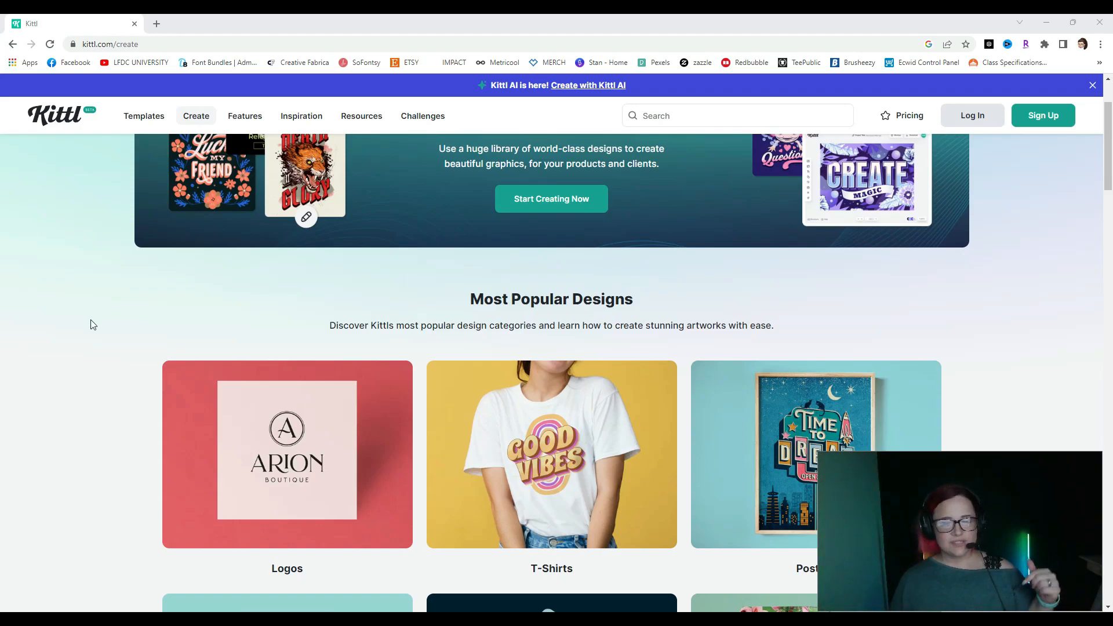
# - Scroll to the footer and open the Licensing link under Resources
pyautogui.scroll(-20, 93, 324)
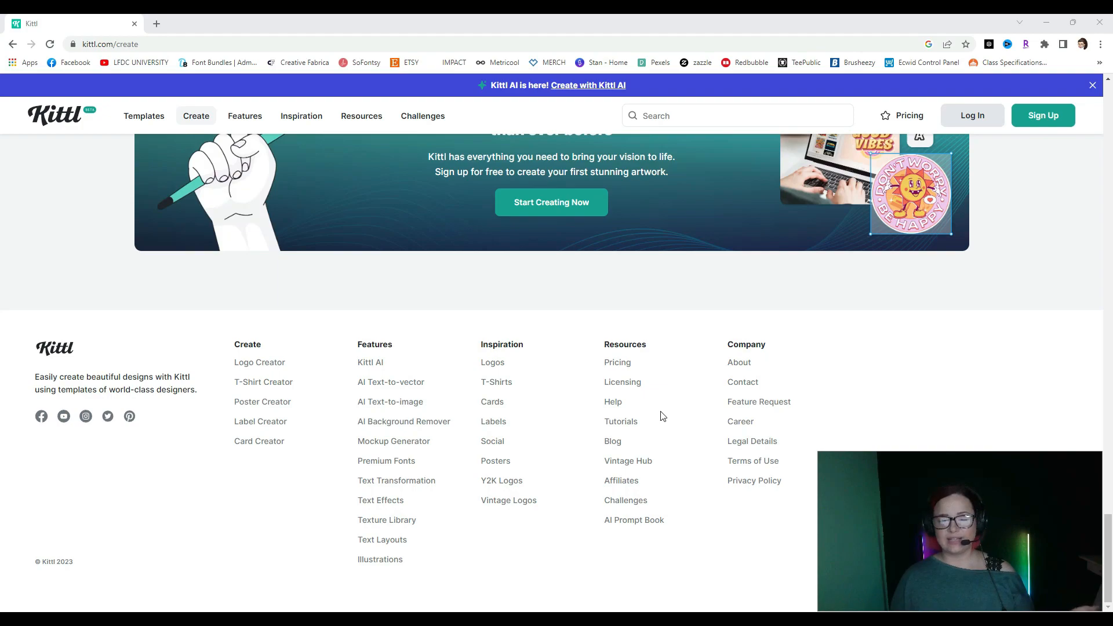
pyautogui.click(638, 384)
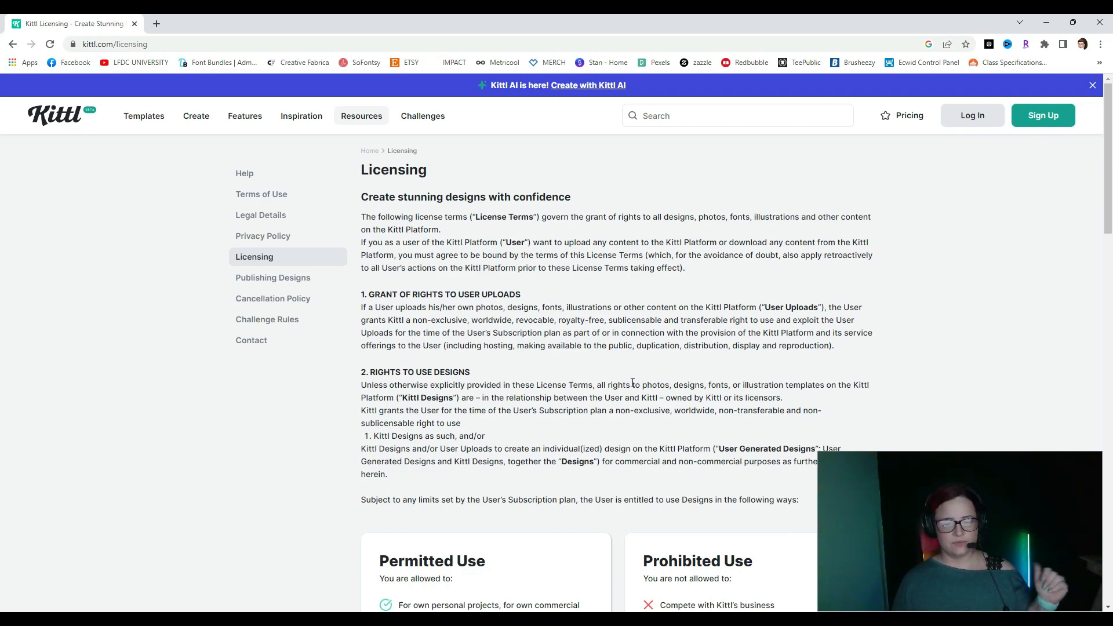
pyautogui.scroll(-4, 360, 406)
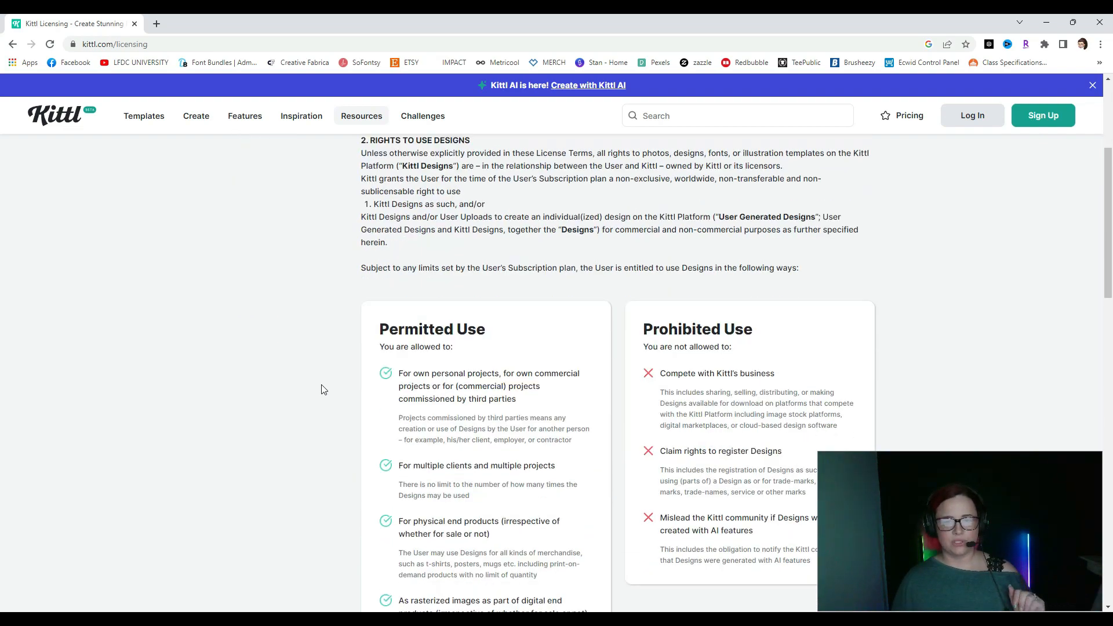
pyautogui.scroll(-2, 330, 394)
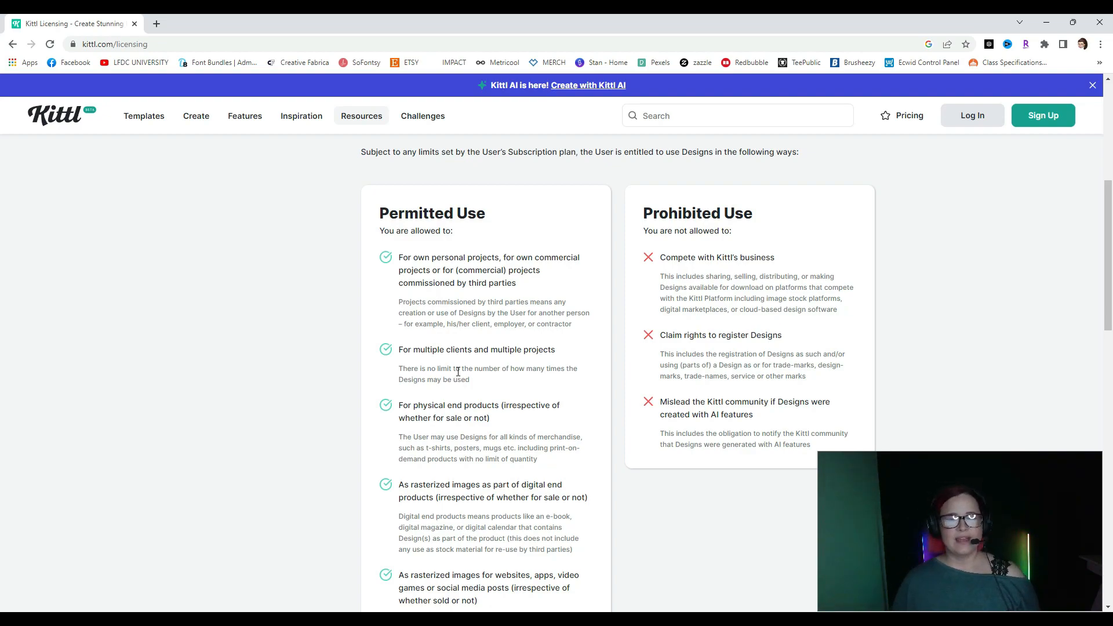
pyautogui.scroll(-2, 458, 372)
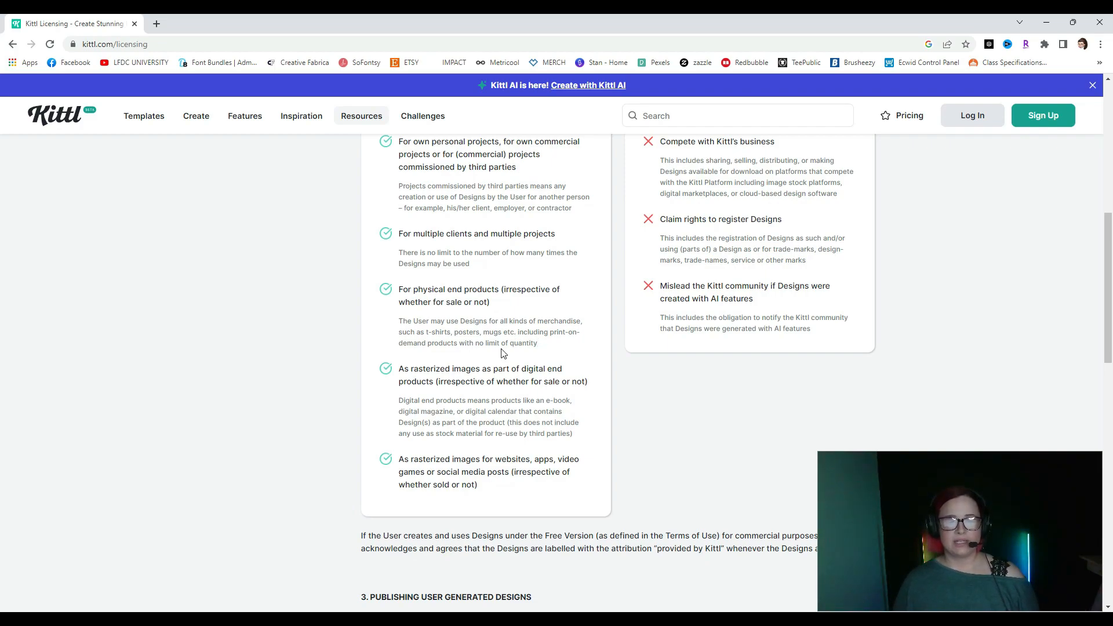
# - Highlight the print-on-demand, no-quantity-limit clause, deselect it, and scroll through the licensing terms
pyautogui.doubleClick(518, 332)
pyautogui.moveTo(559, 332); pyautogui.dragTo(586, 350)
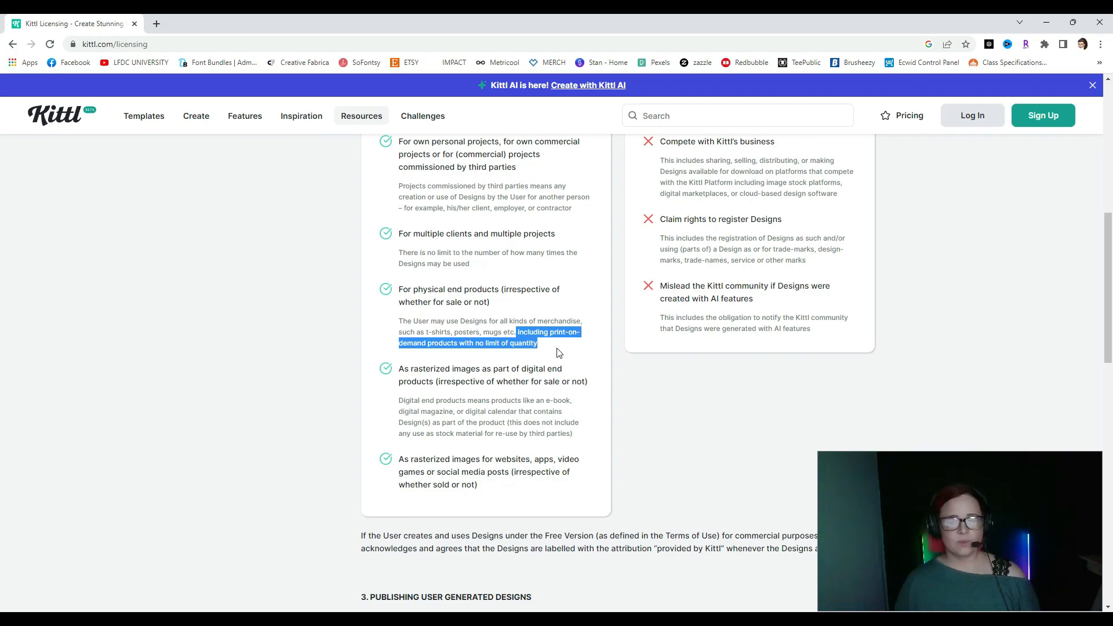
pyautogui.click(439, 389)
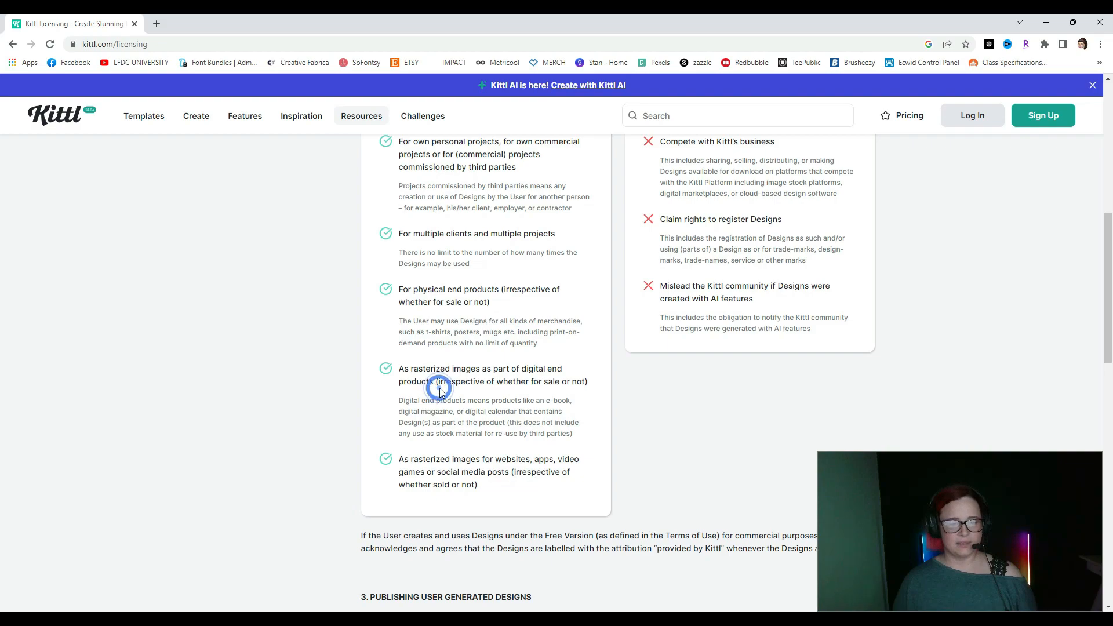
pyautogui.scroll(-2, 439, 388)
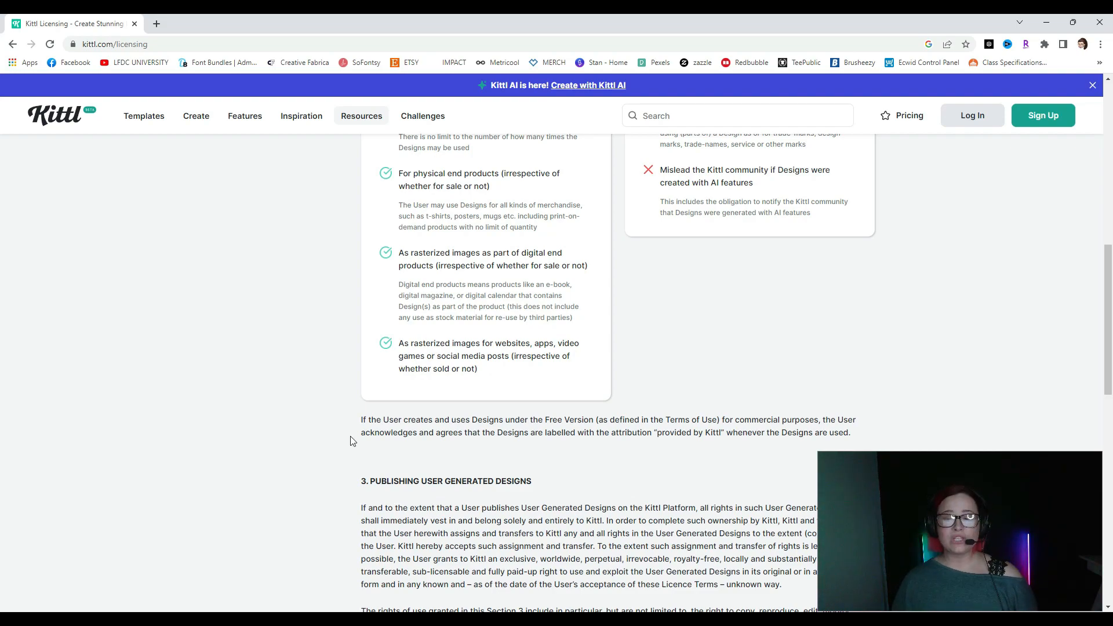
pyautogui.scroll(2, 355, 443)
pyautogui.scroll(2, 358, 446)
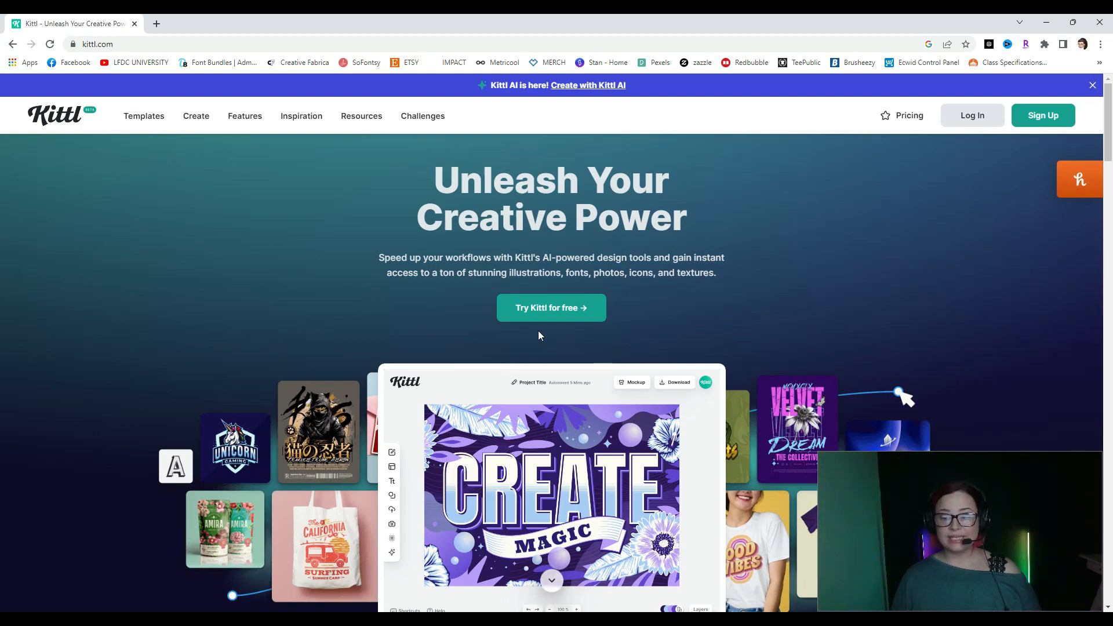
# - Sign up for a free account, choose Work in onboarding, and start a T-Shirts design
pyautogui.click(543, 316)
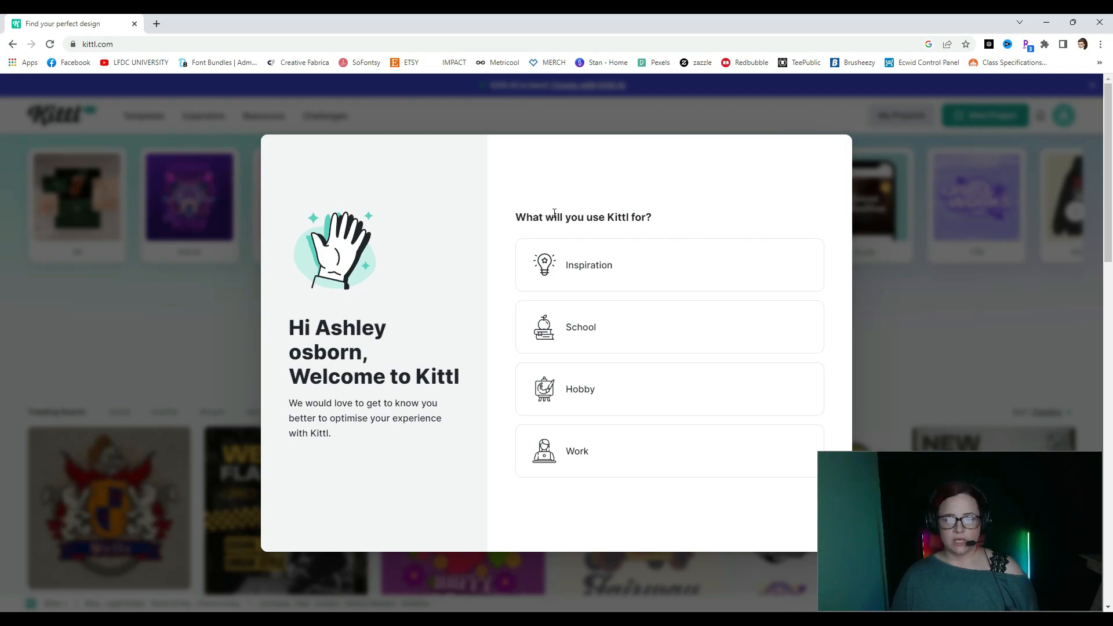
pyautogui.click(585, 461)
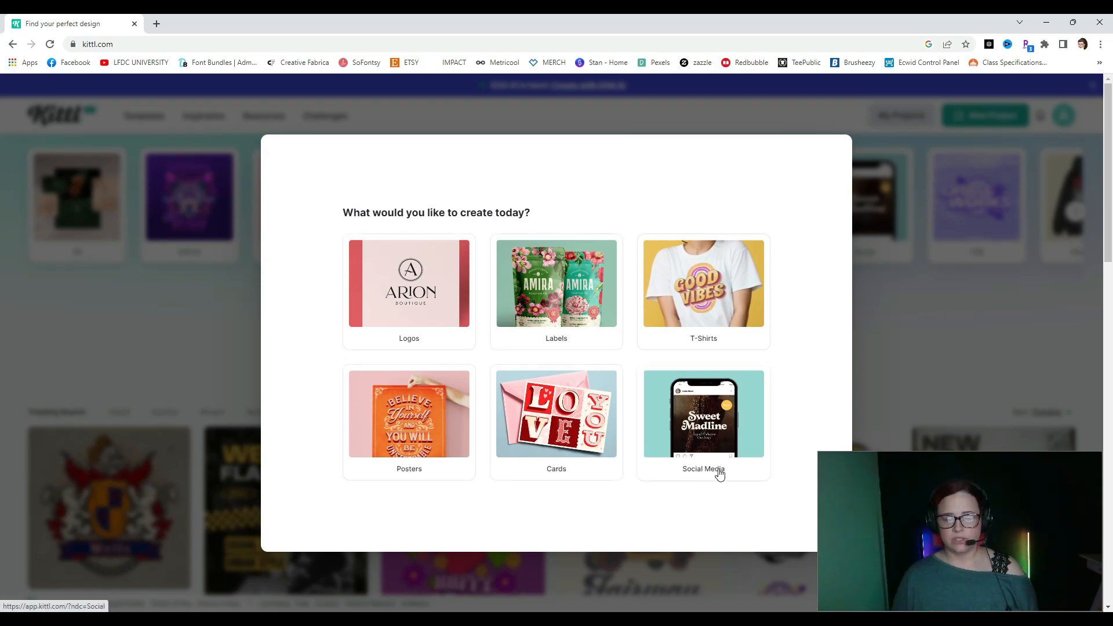
pyautogui.click(729, 289)
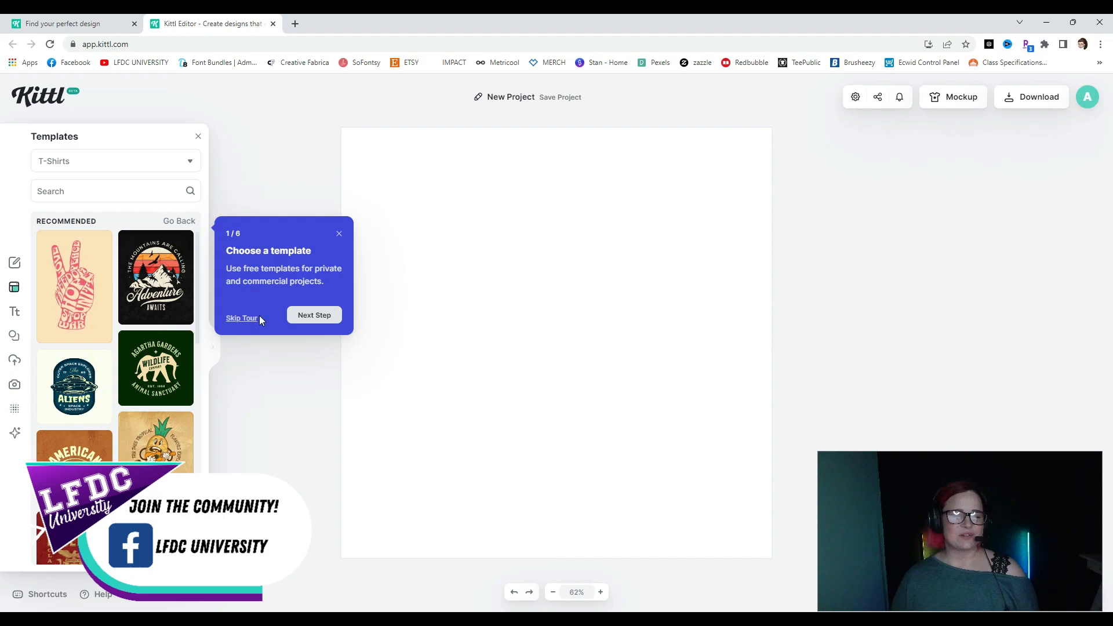
# - Advance the guided tour through steps 1–3, adding a sample Headline text to the canvas
pyautogui.click(297, 316)
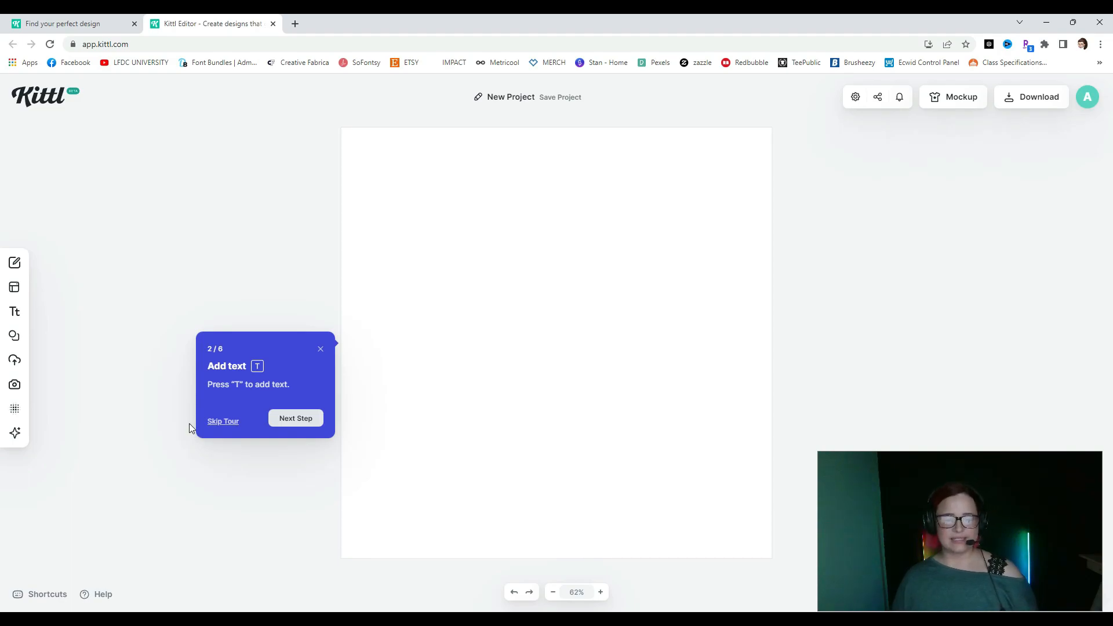
pyautogui.click(303, 421)
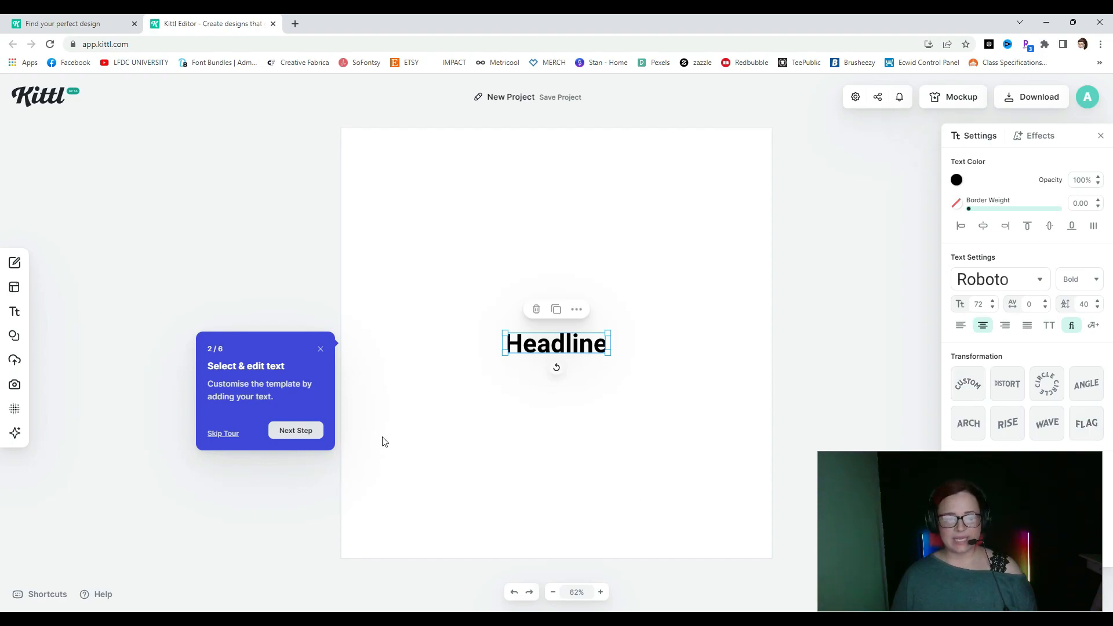
pyautogui.click(301, 438)
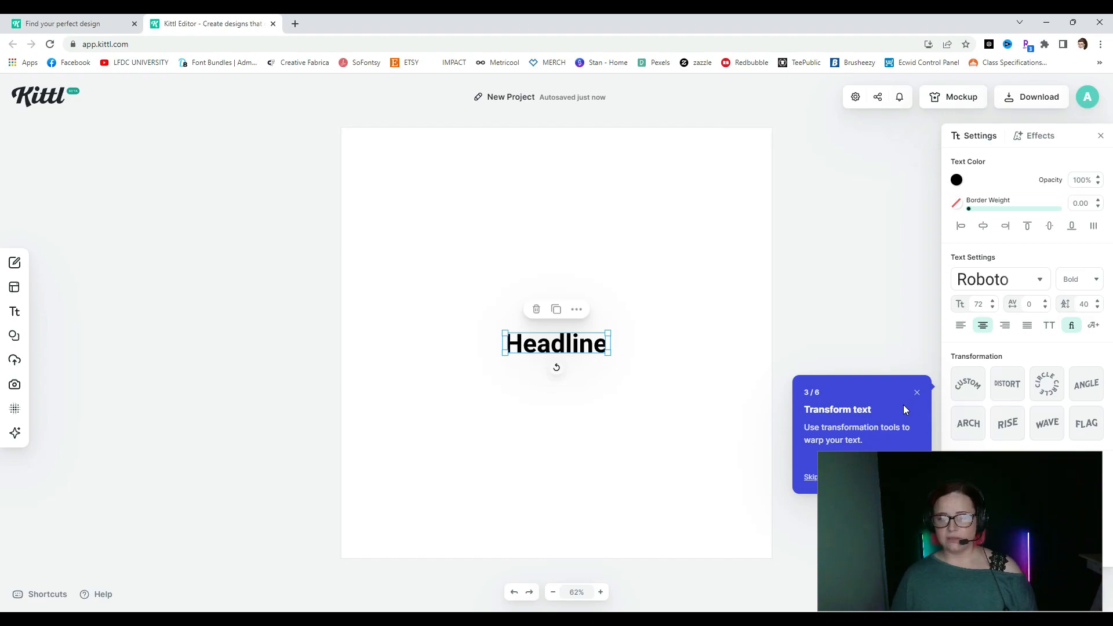
pyautogui.click(893, 474)
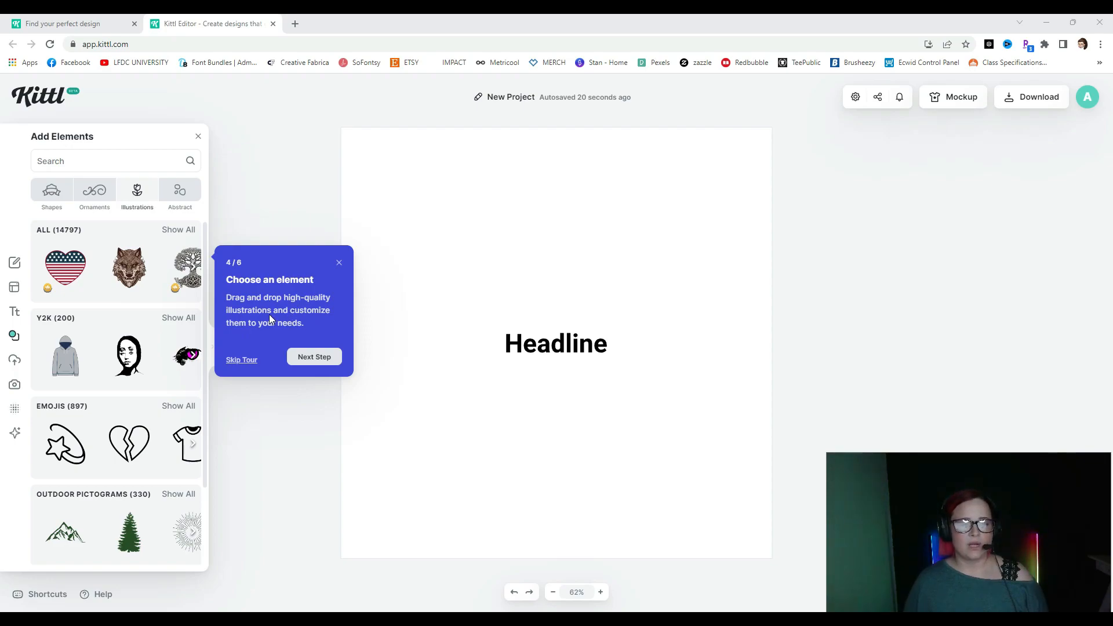
# - Advance the tour through the color palette and download steps to complete it
pyautogui.click(307, 356)
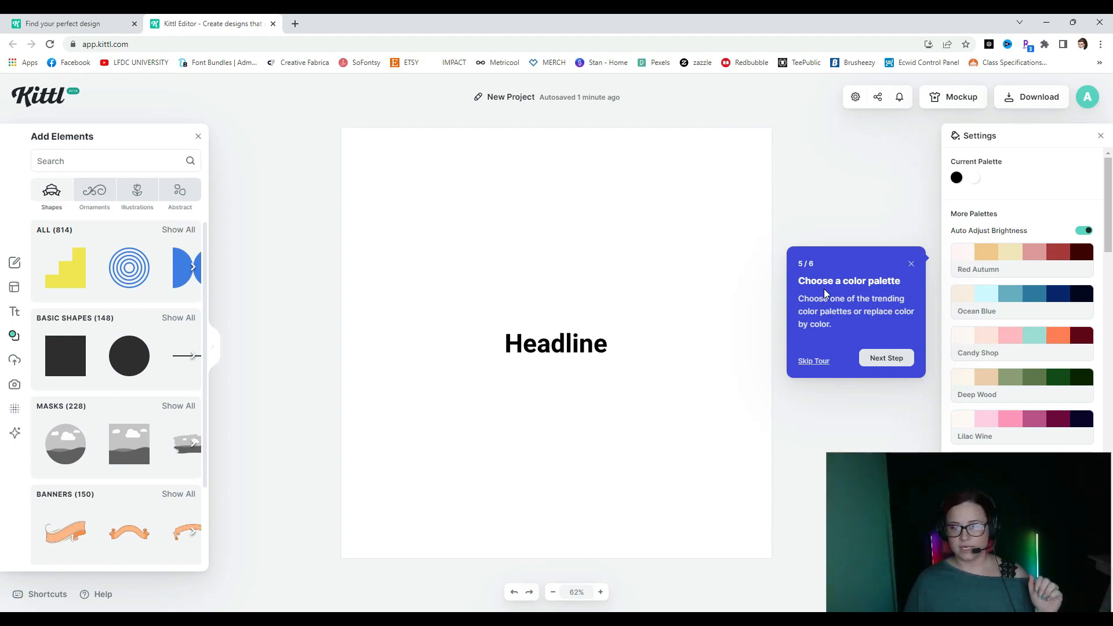
pyautogui.click(869, 359)
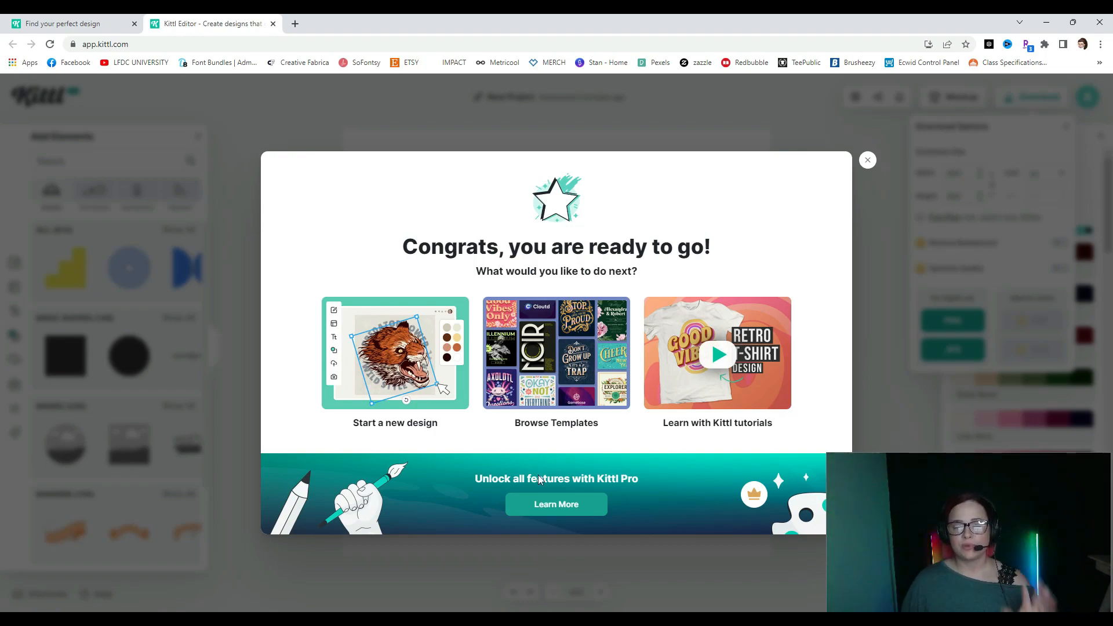
# - Open the plan pricing via Learn More in the Kittl Pro banner
pyautogui.click(554, 504)
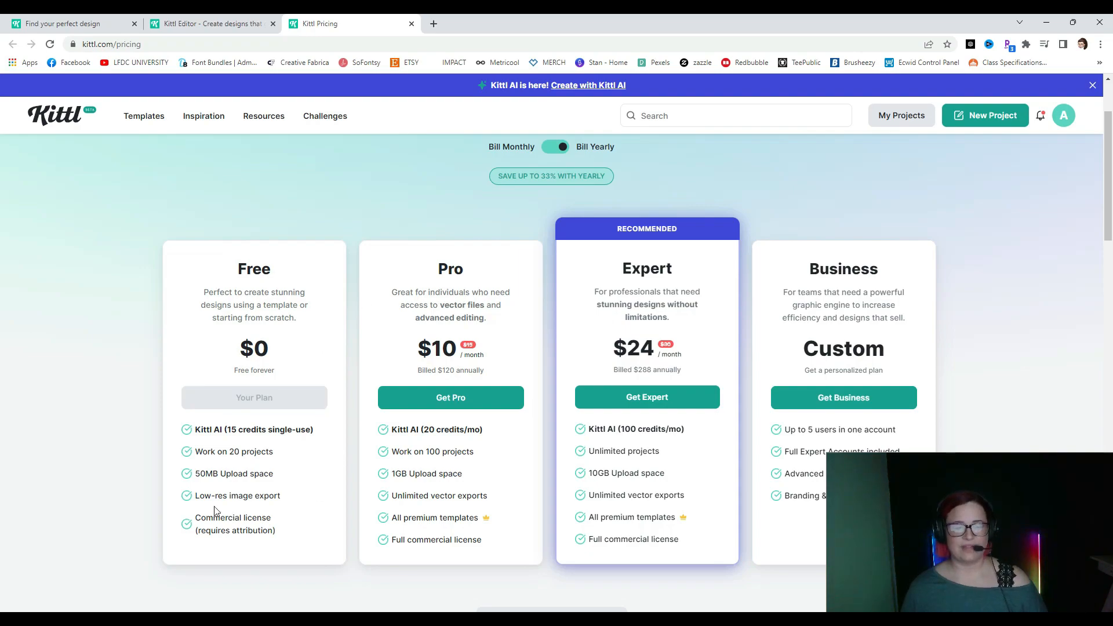
pyautogui.moveTo(197, 493); pyautogui.dragTo(281, 493)
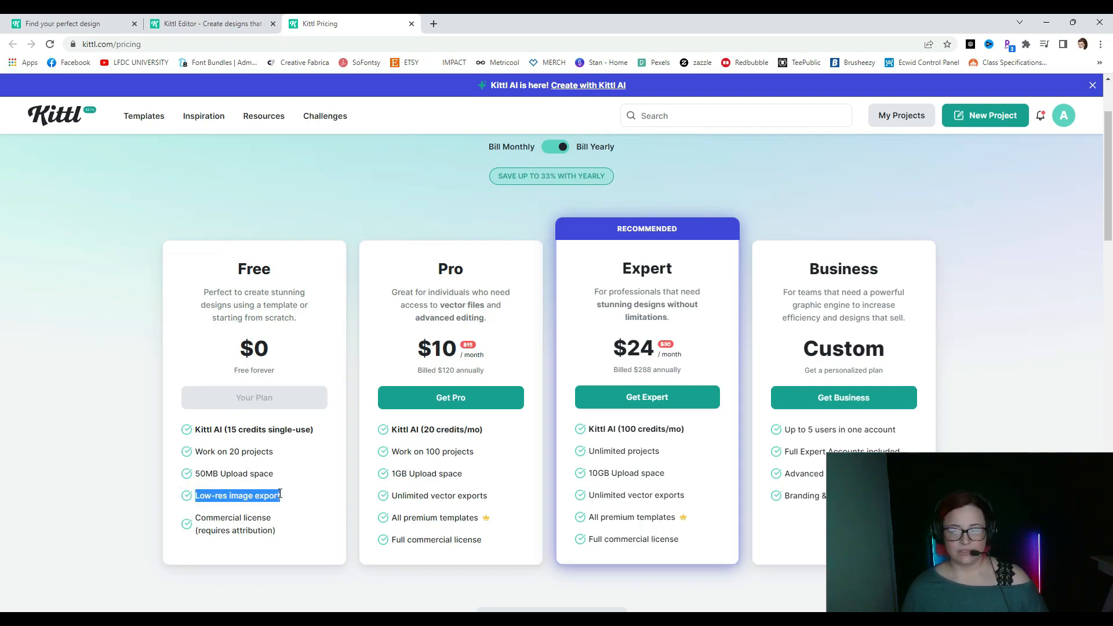
pyautogui.click(230, 522)
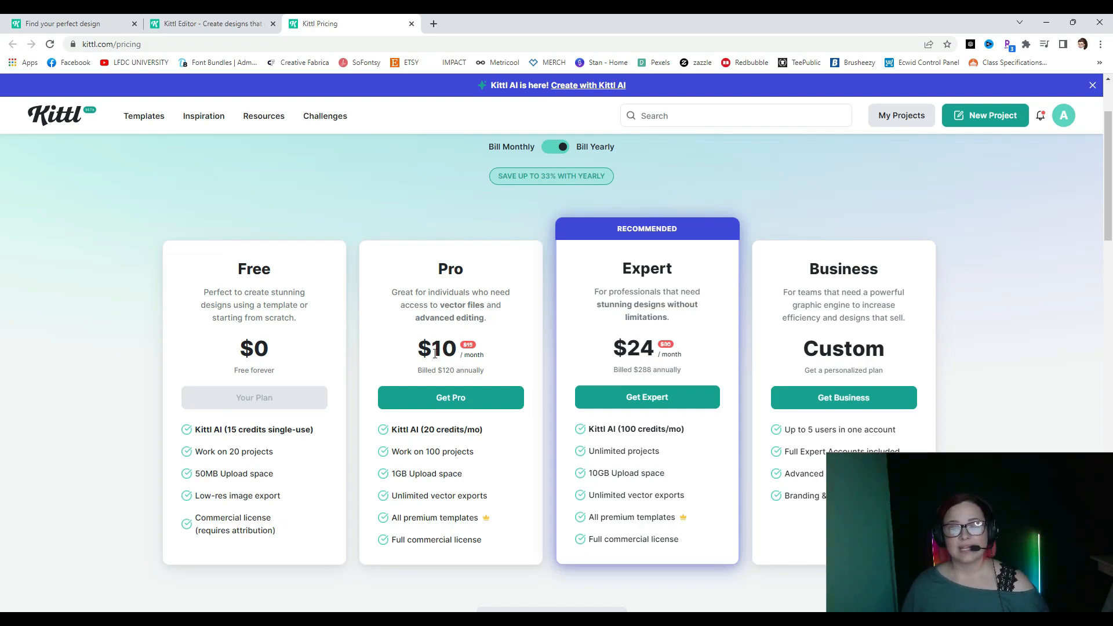
# - Compare monthly and yearly plan prices, keep yearly billing, then switch to the kittl.com tab
pyautogui.click(561, 148)
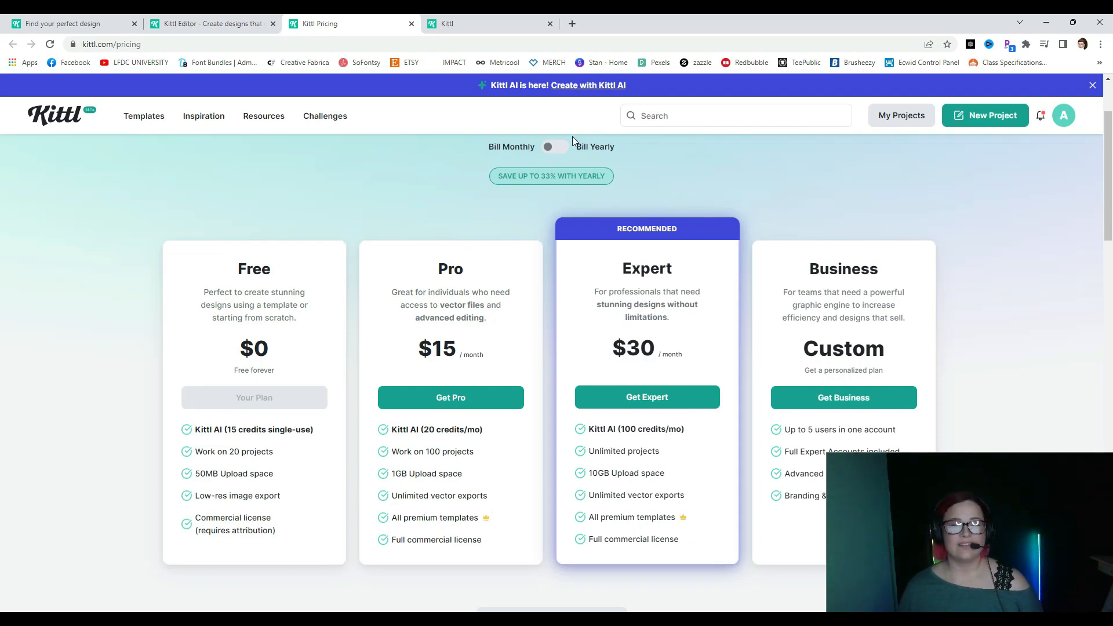
pyautogui.click(556, 147)
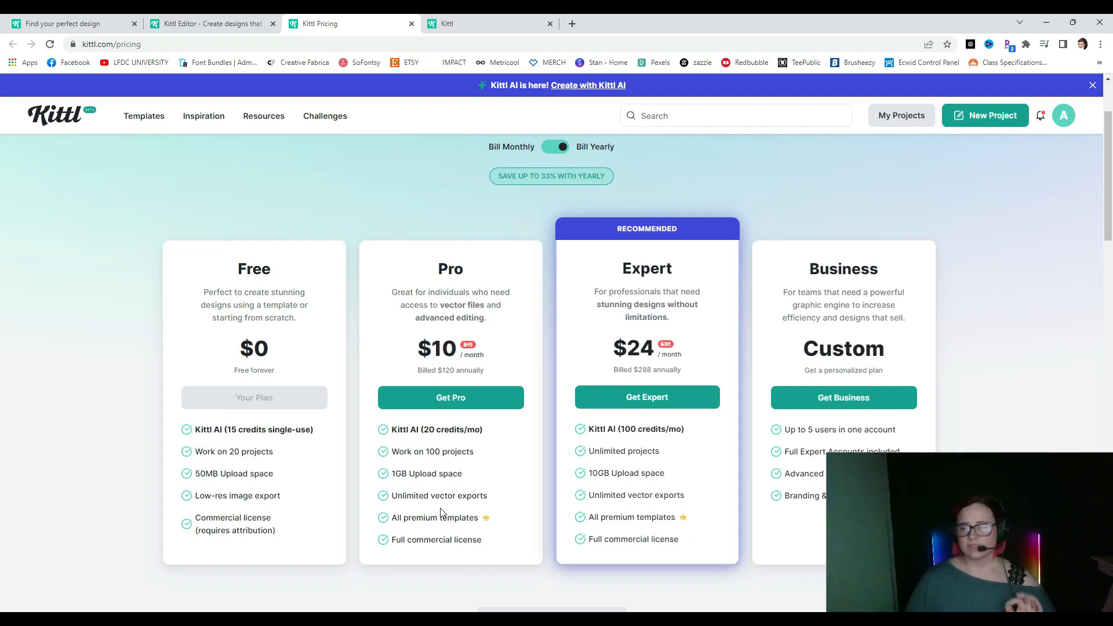
pyautogui.hotkey('ctrl', 'Tab')
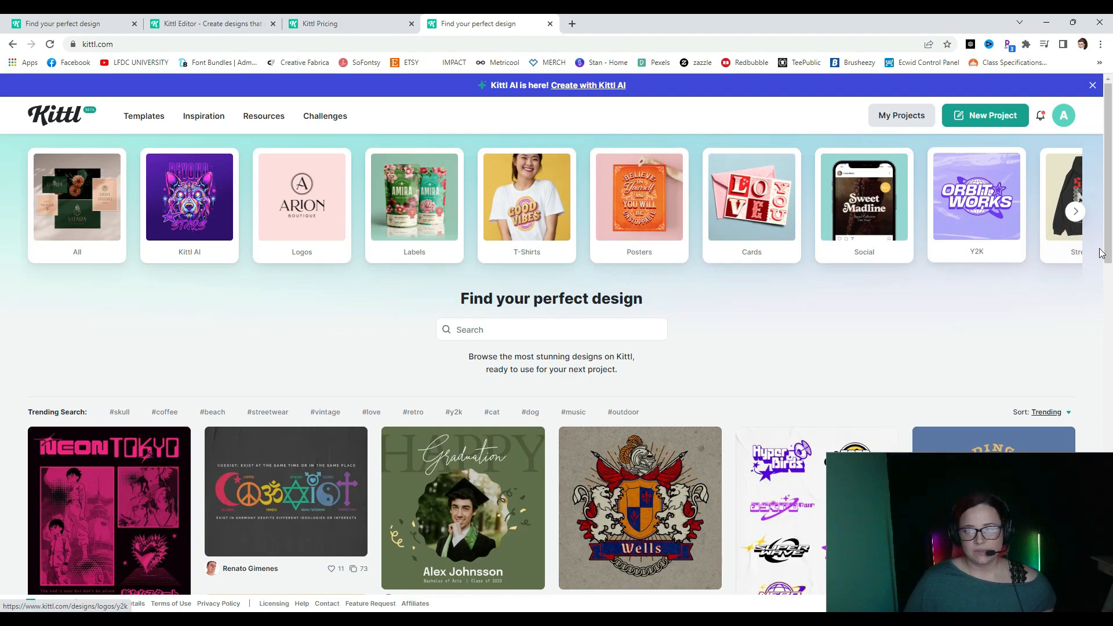
pyautogui.click(1076, 213)
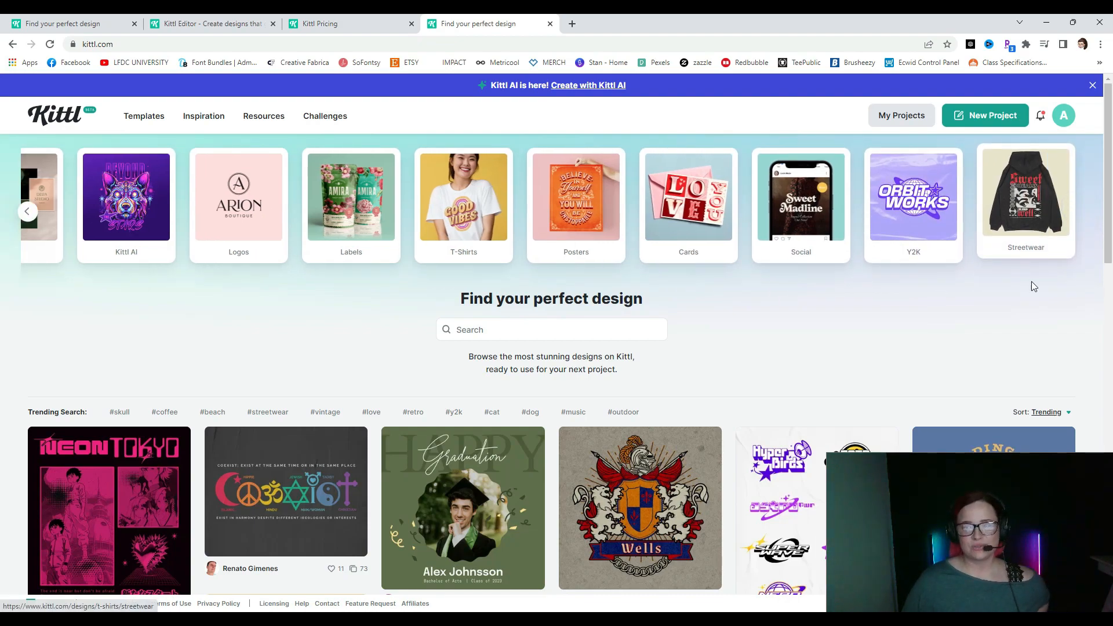
pyautogui.click(464, 203)
pyautogui.scroll(-6, 783, 391)
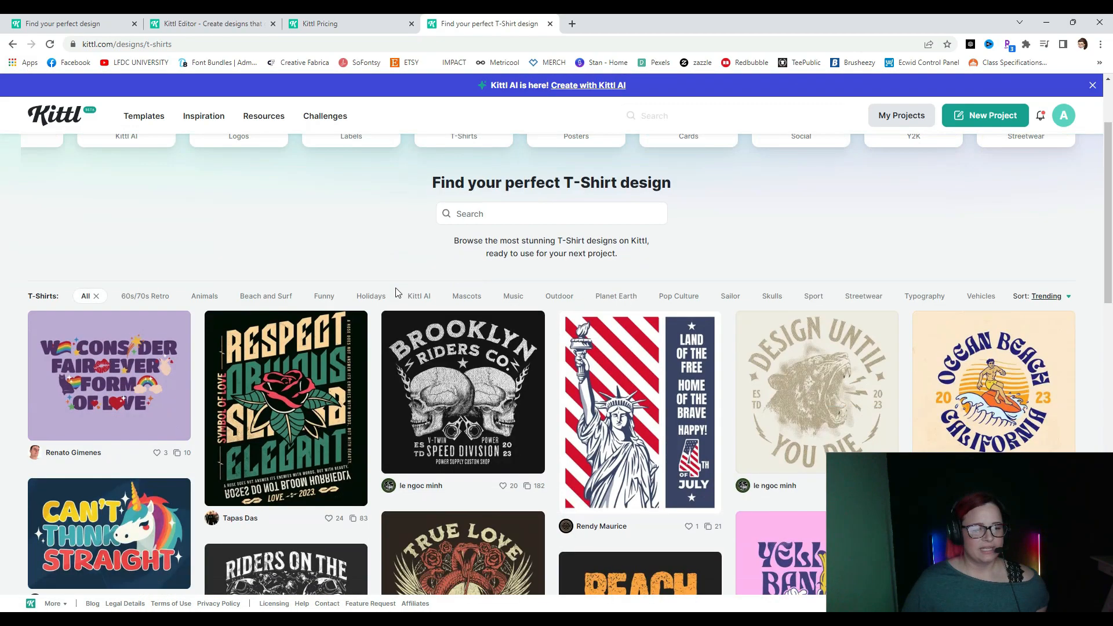
pyautogui.scroll(3, 198, 290)
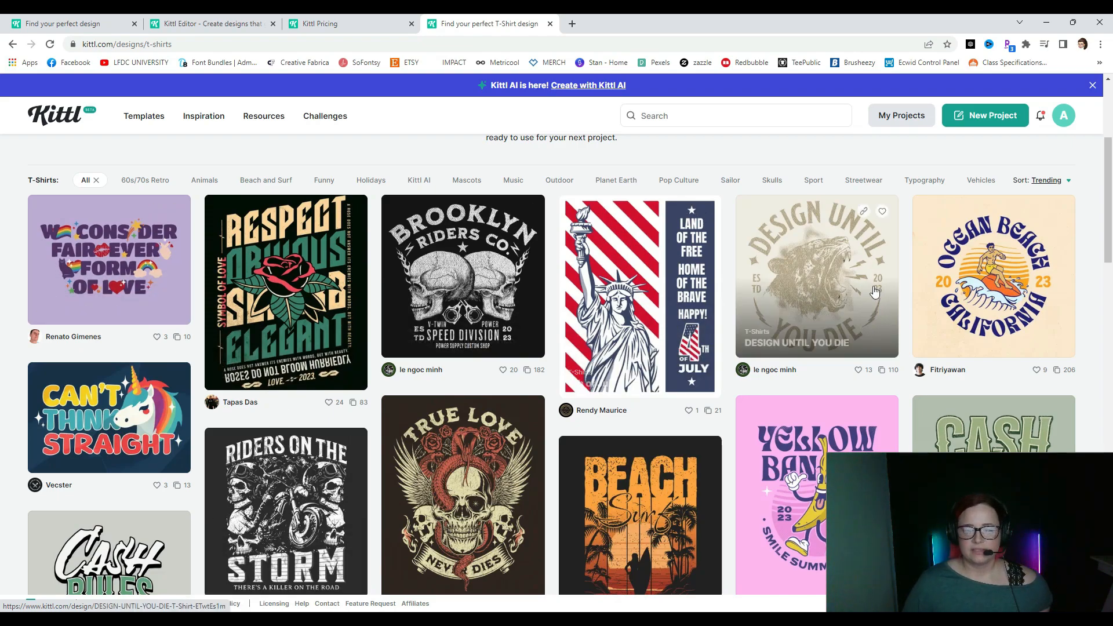
pyautogui.scroll(-3, 694, 314)
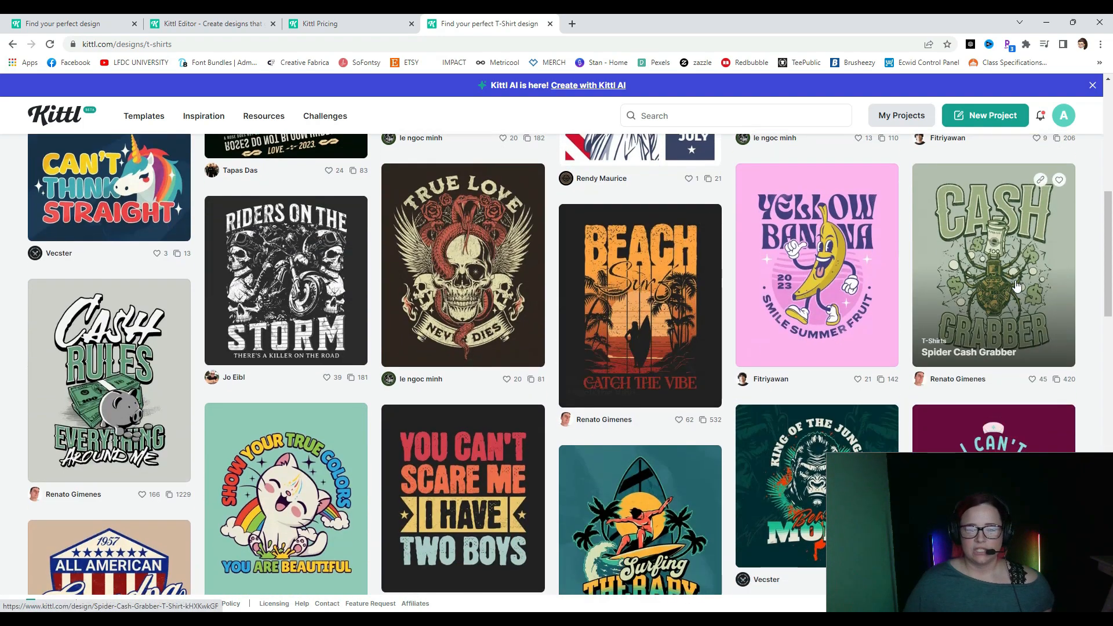
pyautogui.scroll(7, 208, 417)
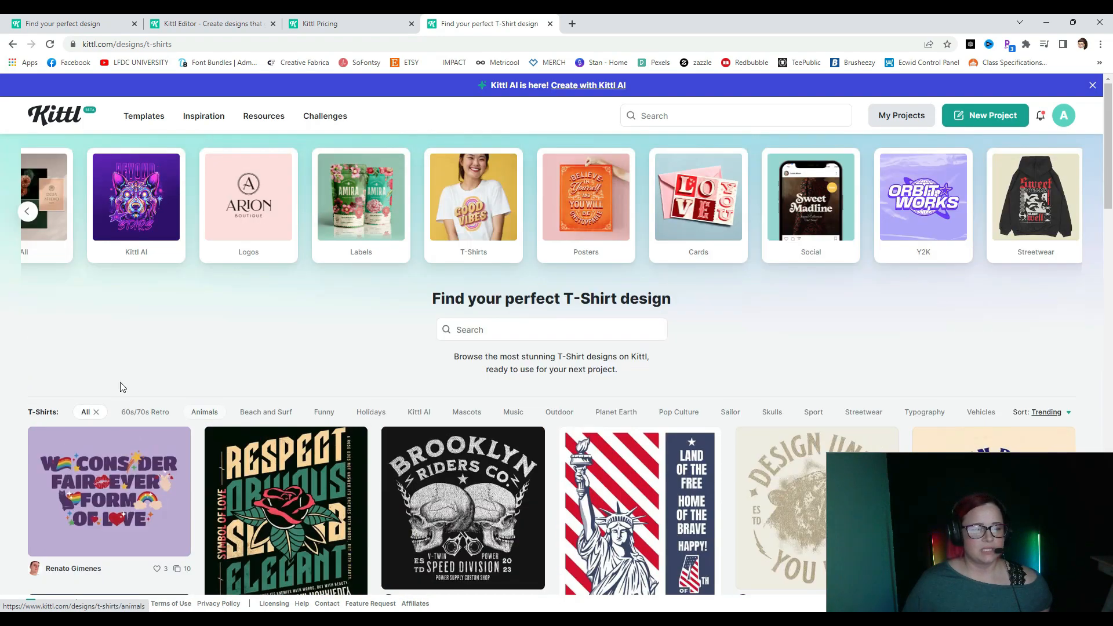
pyautogui.scroll(-4, 120, 418)
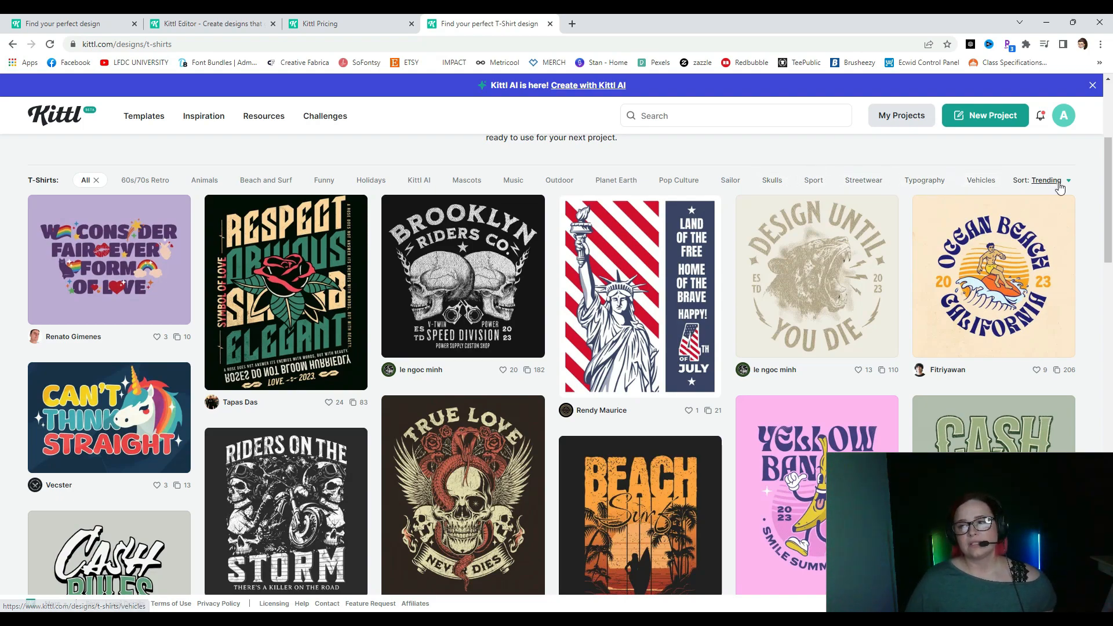
pyautogui.click(1056, 181)
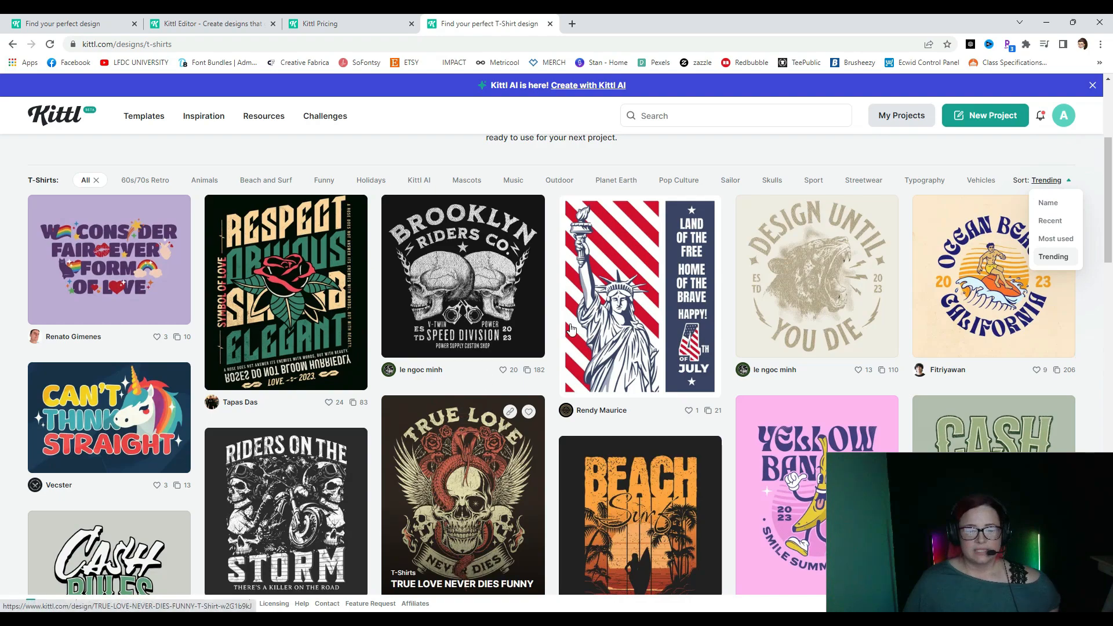
pyautogui.click(1048, 264)
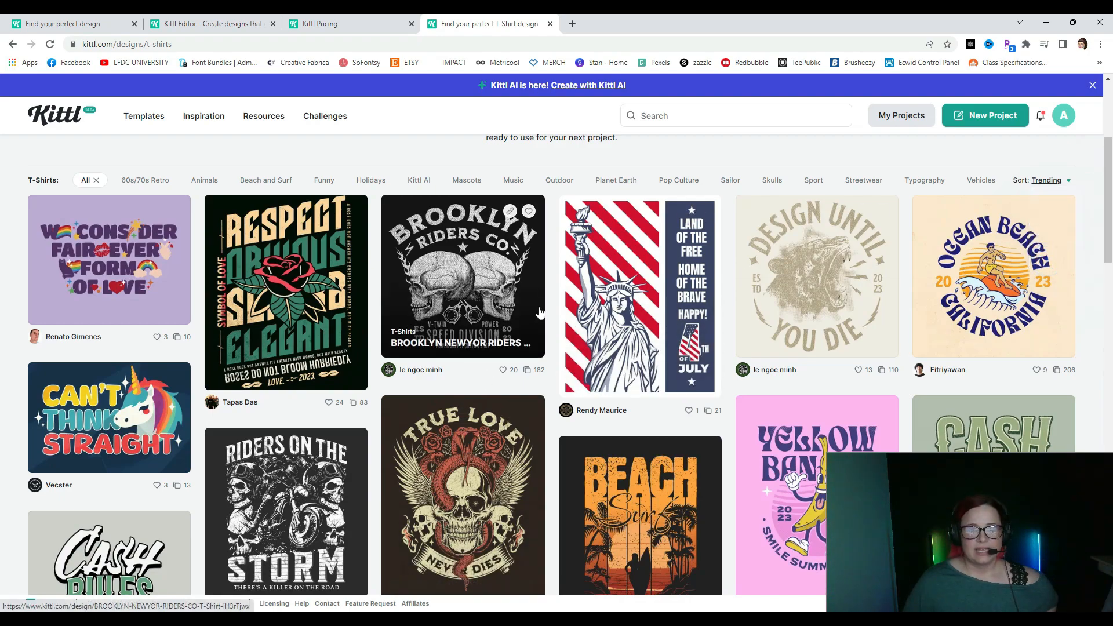
pyautogui.scroll(-4, 453, 348)
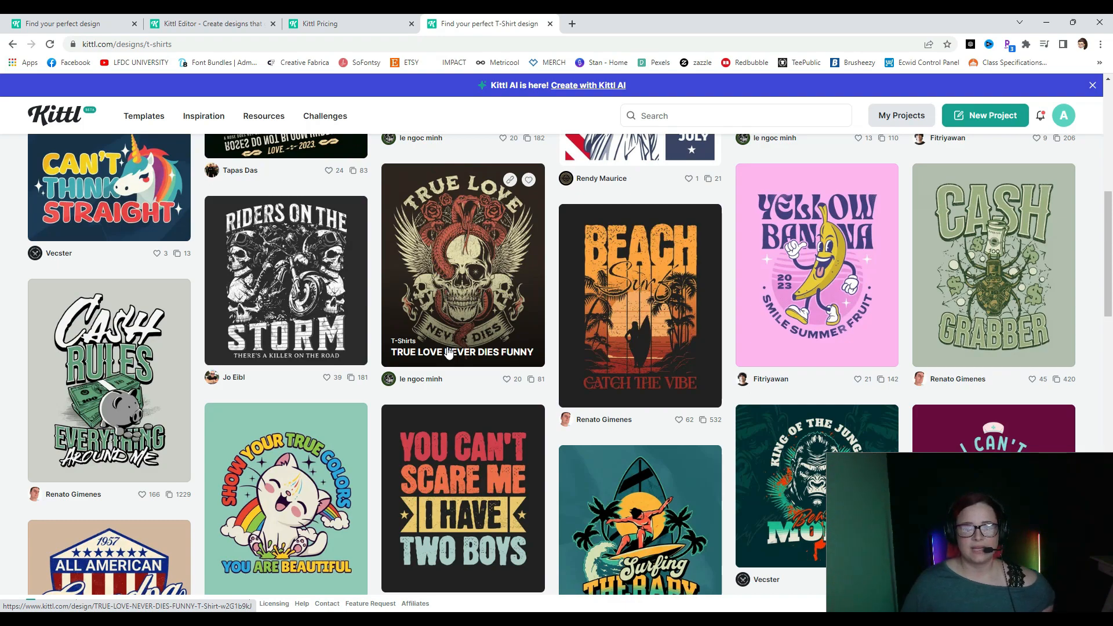
pyautogui.scroll(-4, 449, 352)
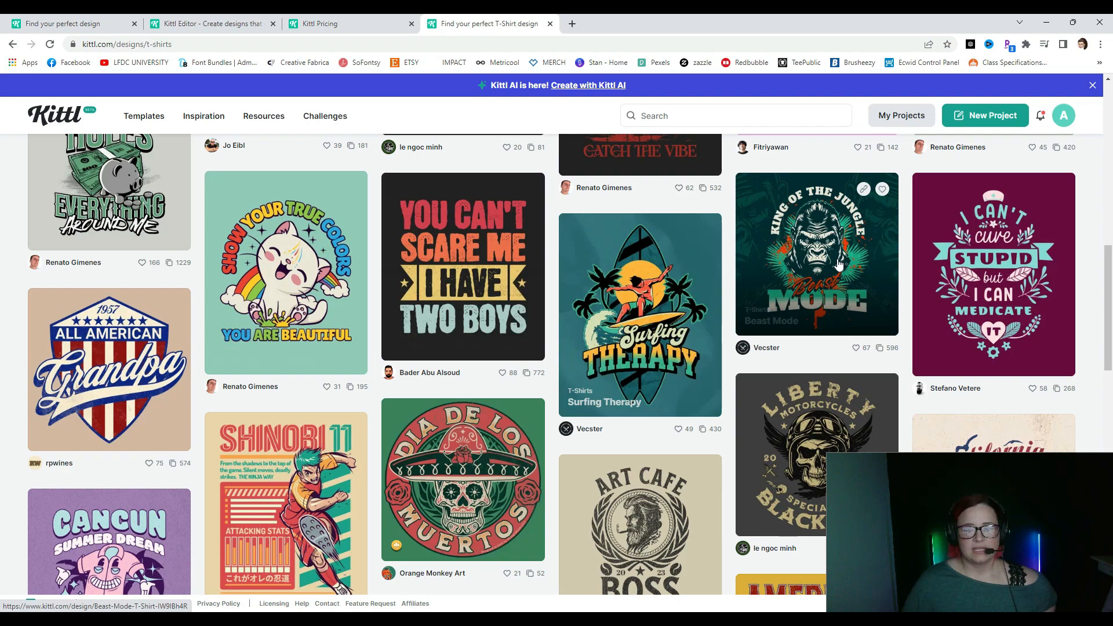
pyautogui.scroll(-2, 347, 498)
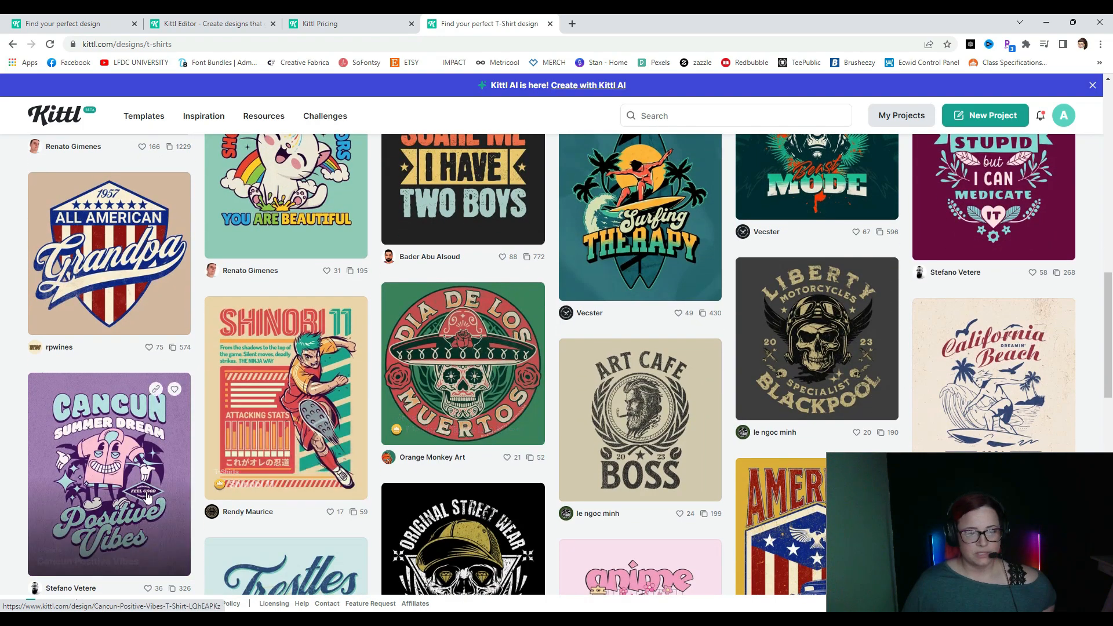
pyautogui.scroll(-2, 145, 464)
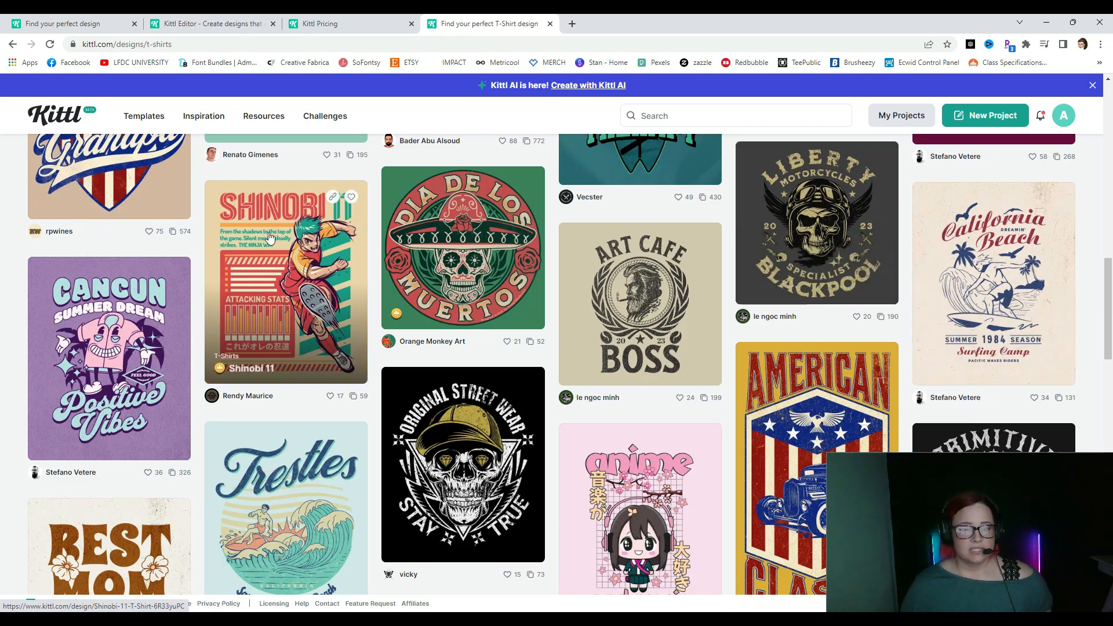
pyautogui.scroll(-4, 268, 235)
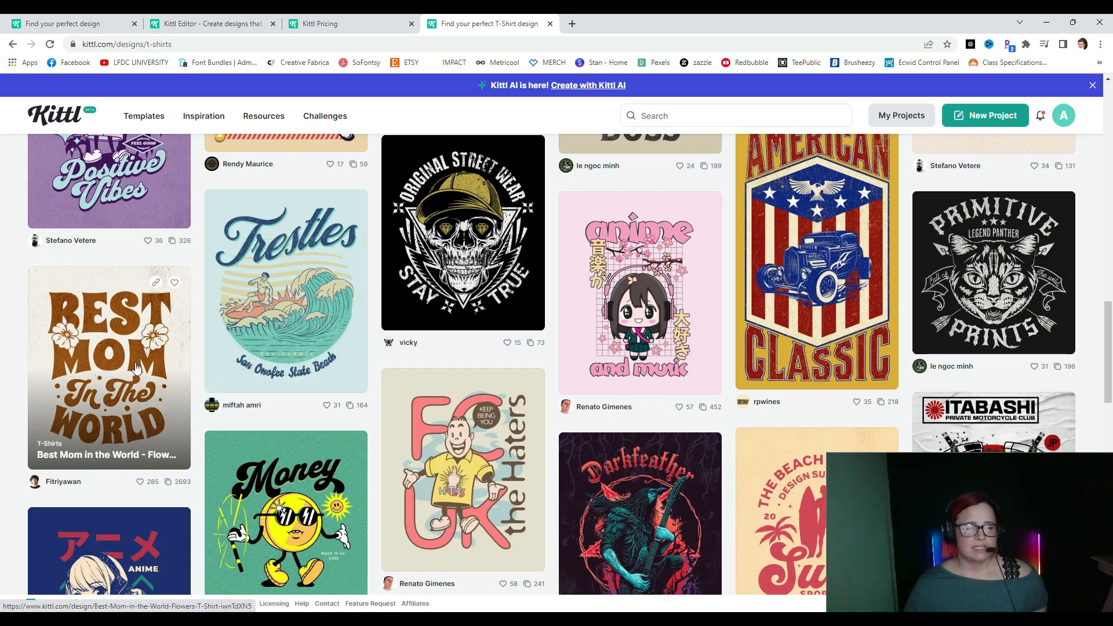
pyautogui.scroll(-6, 582, 447)
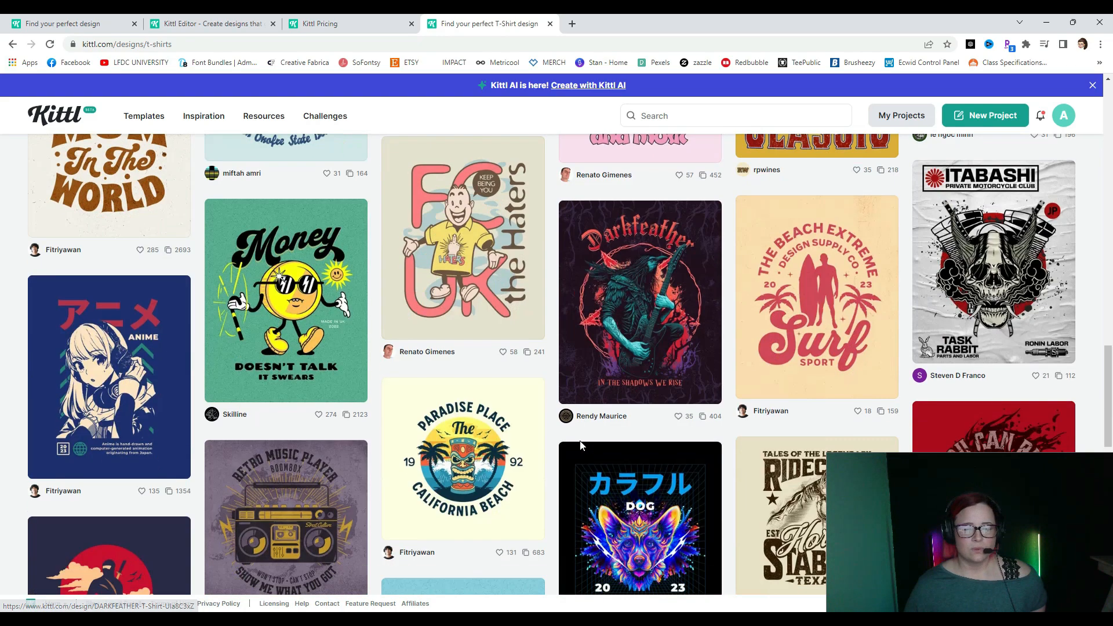
pyautogui.scroll(-4, 582, 446)
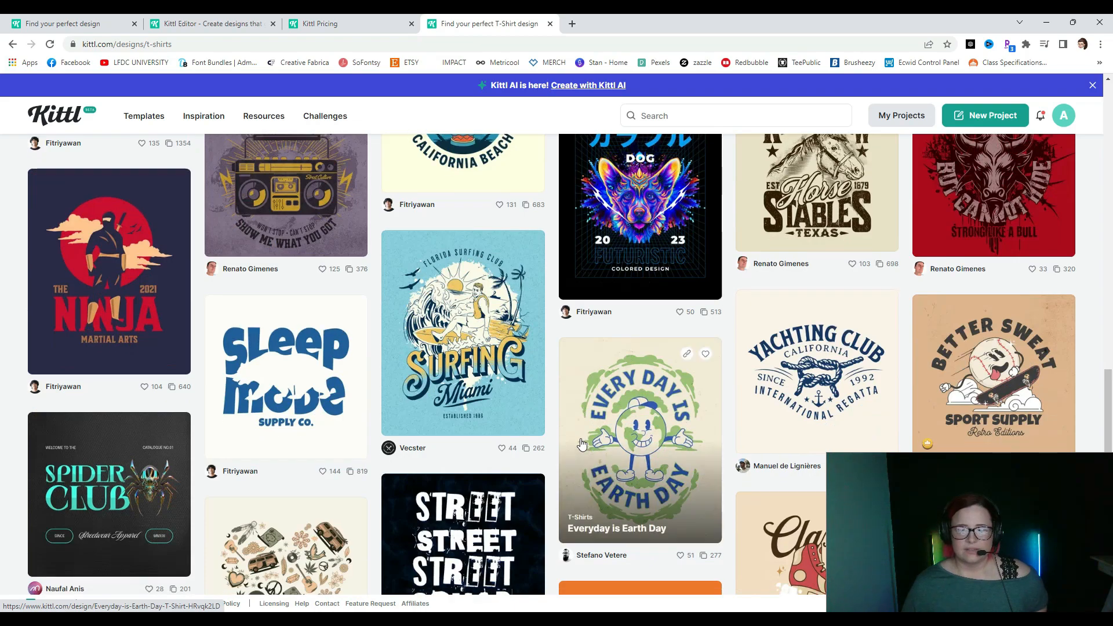
pyautogui.scroll(-2, 581, 445)
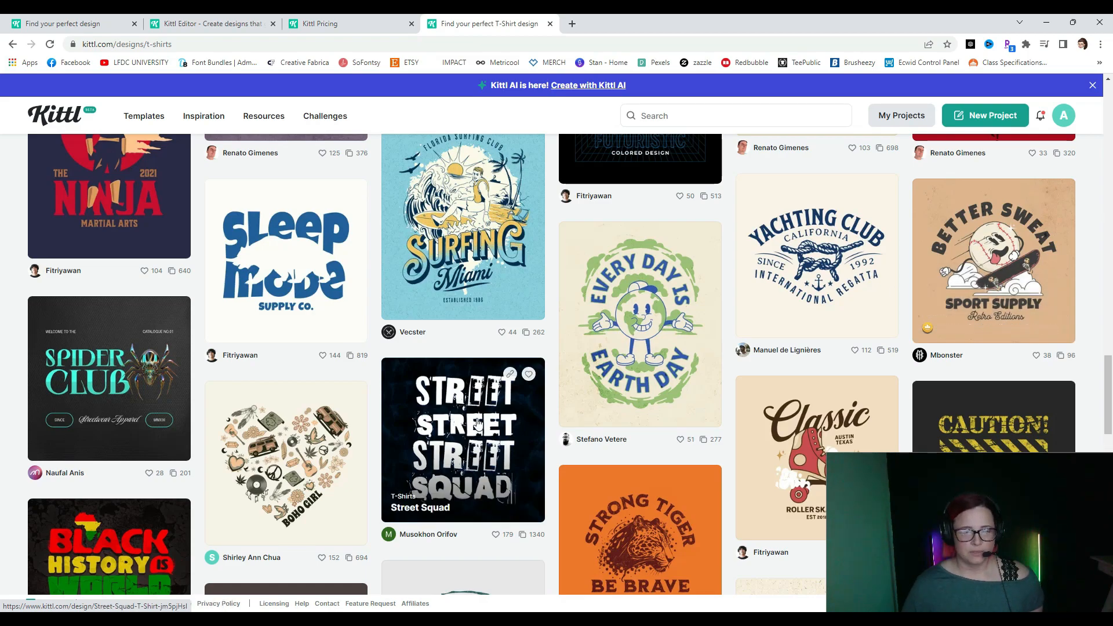
pyautogui.scroll(-2, 477, 425)
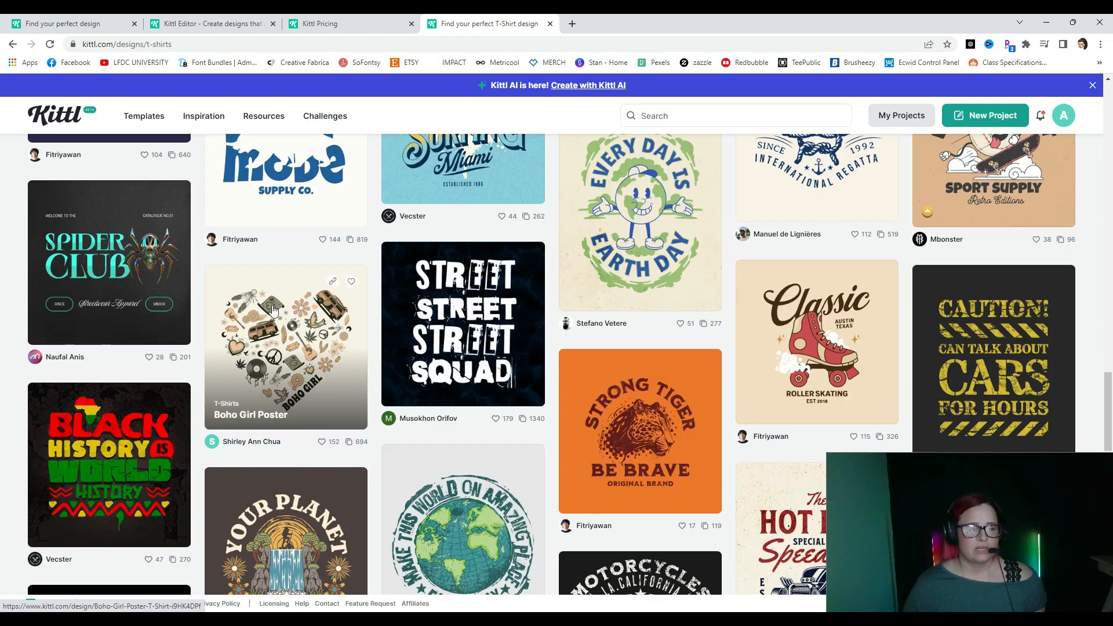
pyautogui.scroll(-5, 599, 503)
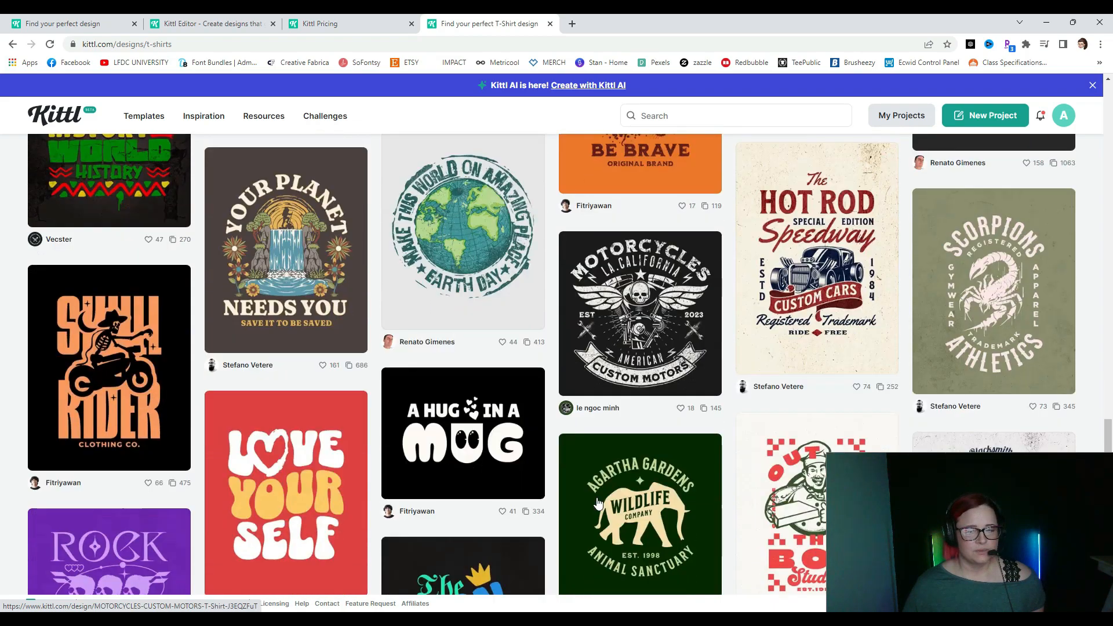
pyautogui.scroll(-4, 599, 503)
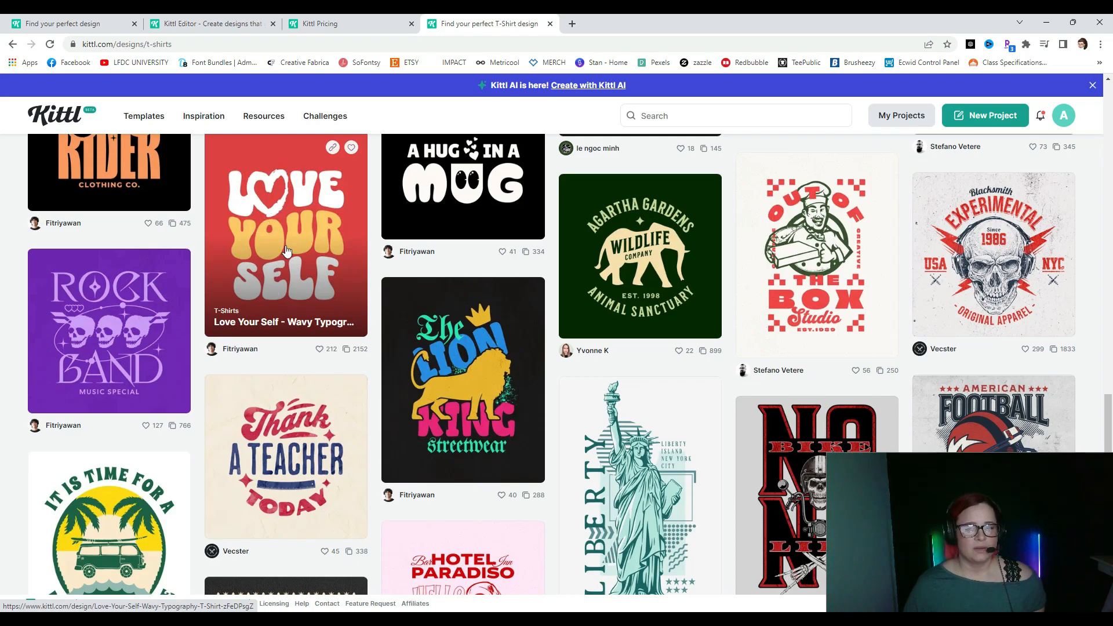
# - Open the Love Your Self template's details and use it as an editable design
pyautogui.click(280, 224)
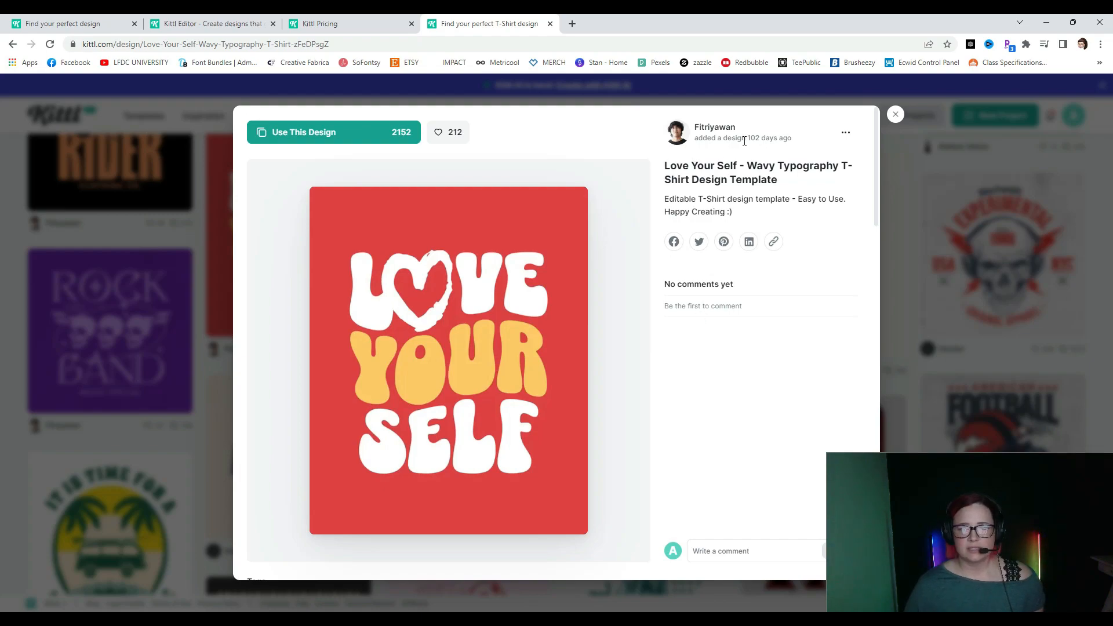
pyautogui.moveTo(740, 127); pyautogui.dragTo(685, 135)
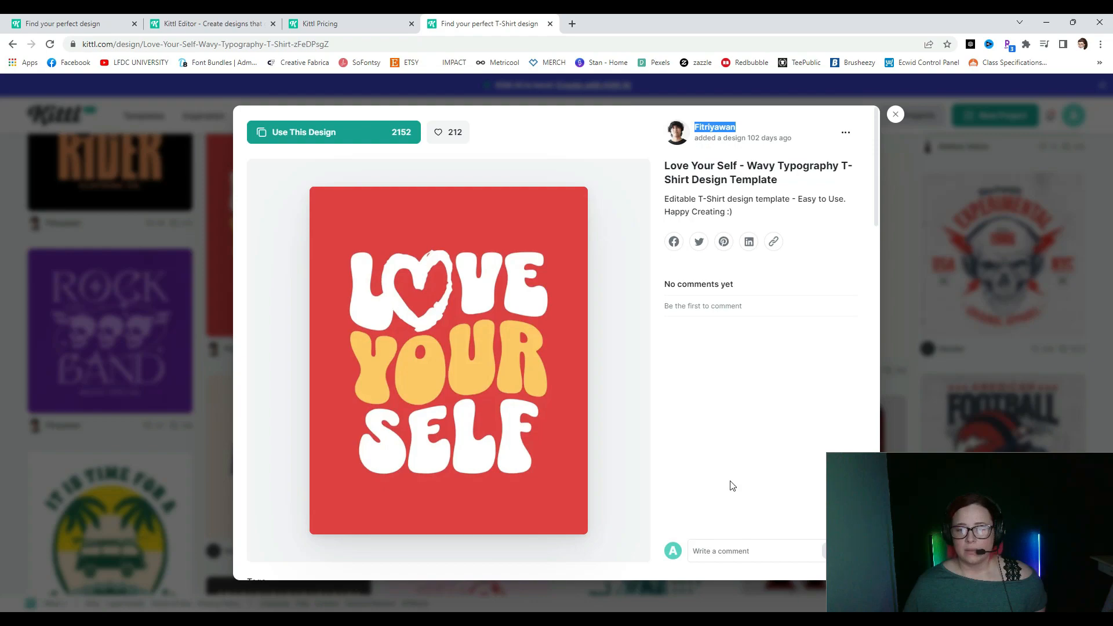
pyautogui.click(746, 361)
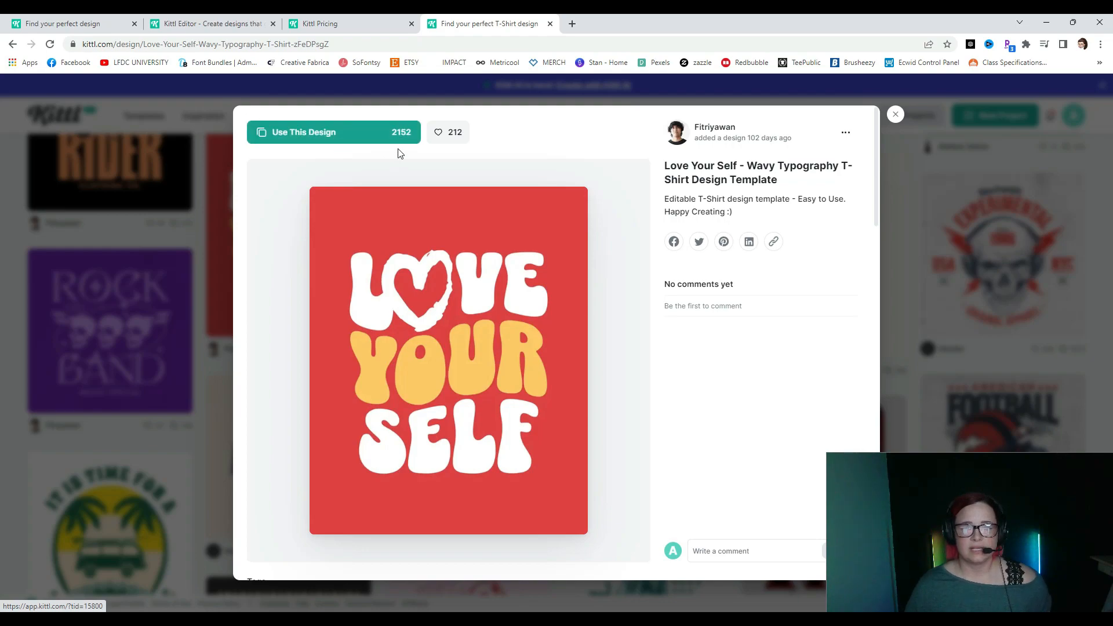
pyautogui.click(355, 141)
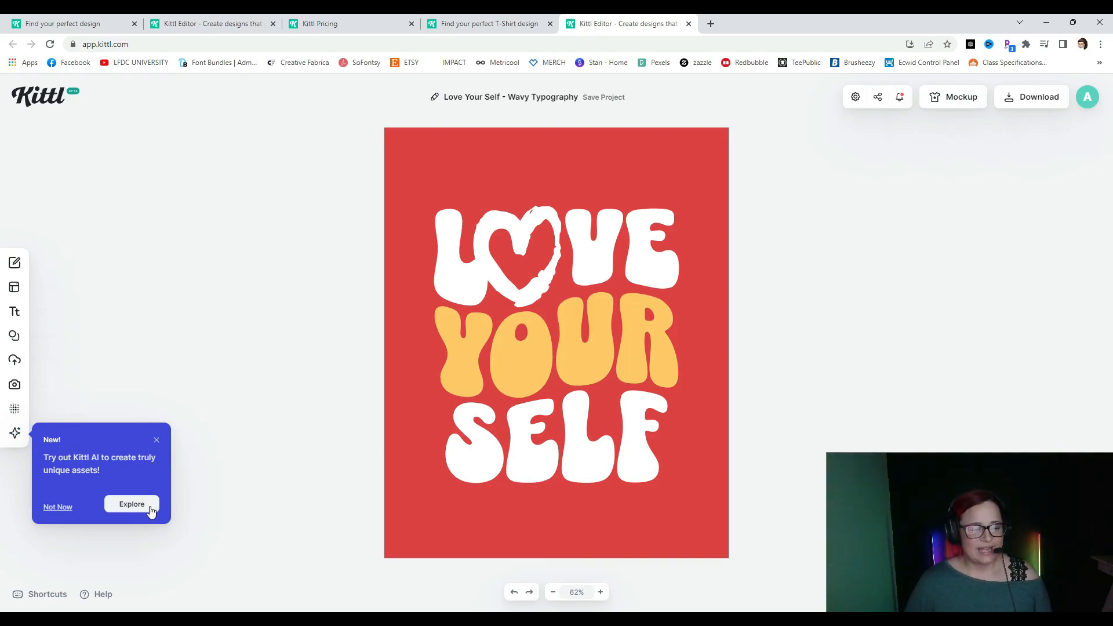
# - Dismiss the Kittl AI popup and inspect the background, LOVE, YOUR, SELF and heart layers
pyautogui.click(49, 505)
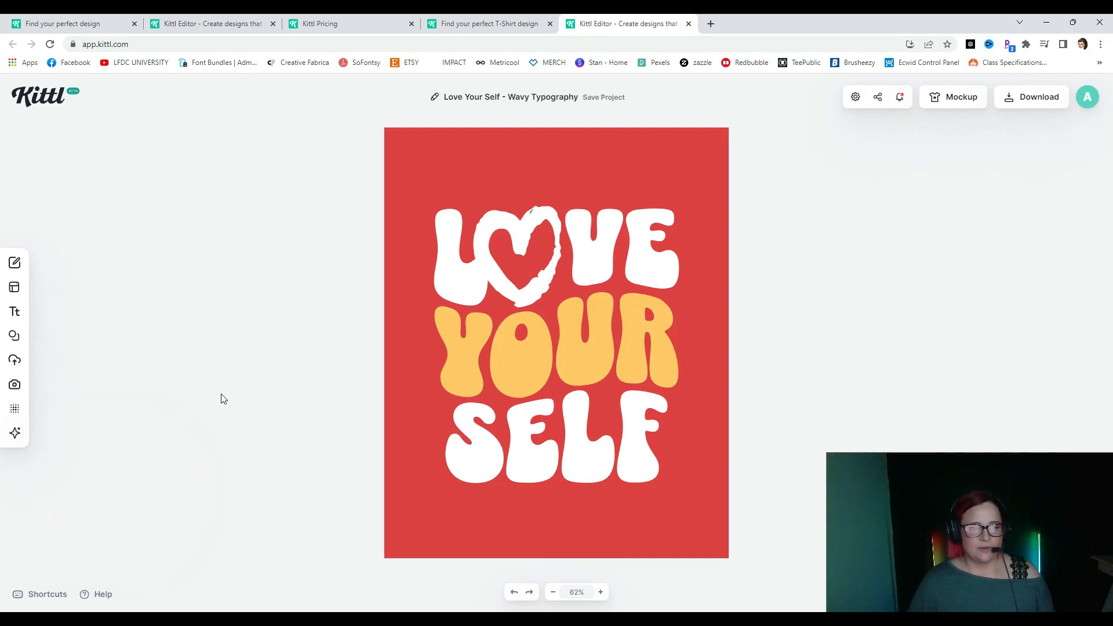
pyautogui.click(437, 147)
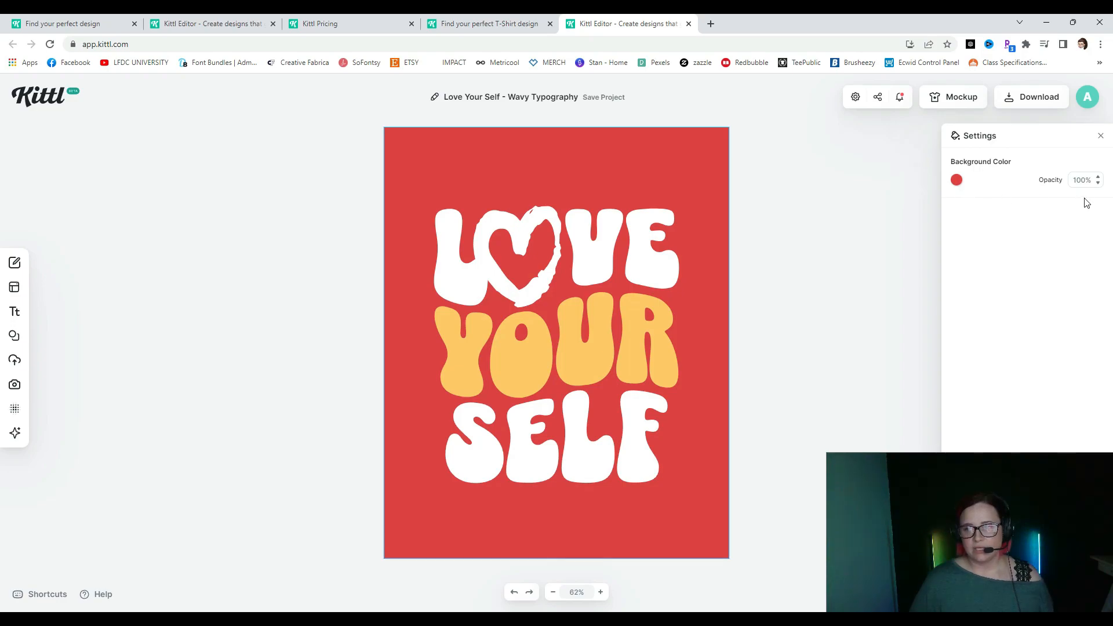
pyautogui.click(590, 264)
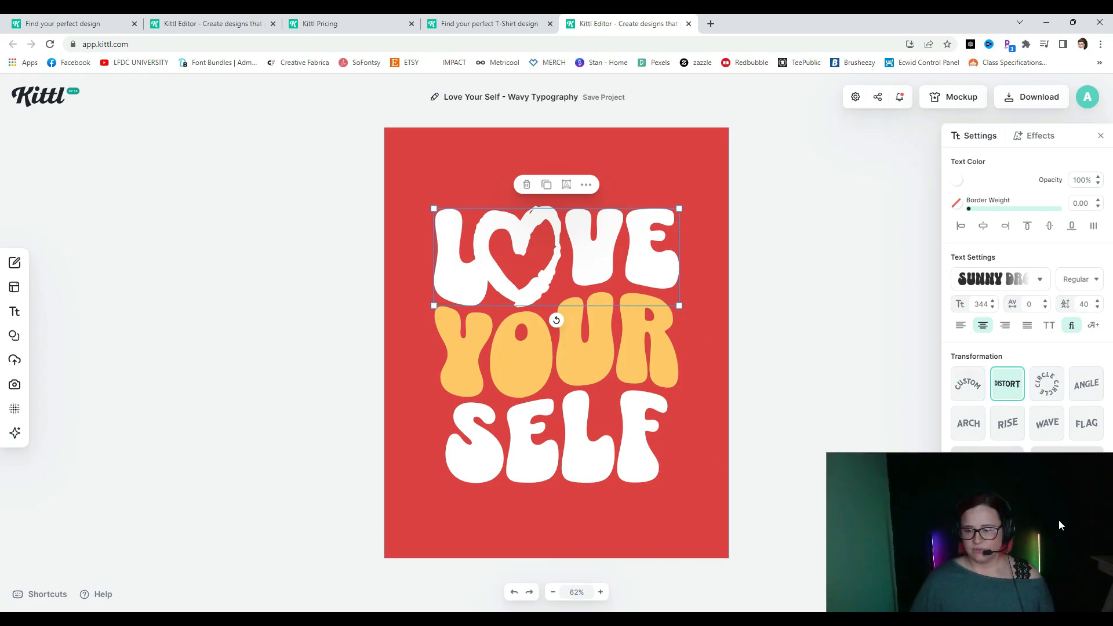
pyautogui.moveTo(1041, 522); pyautogui.dragTo(211, 516)
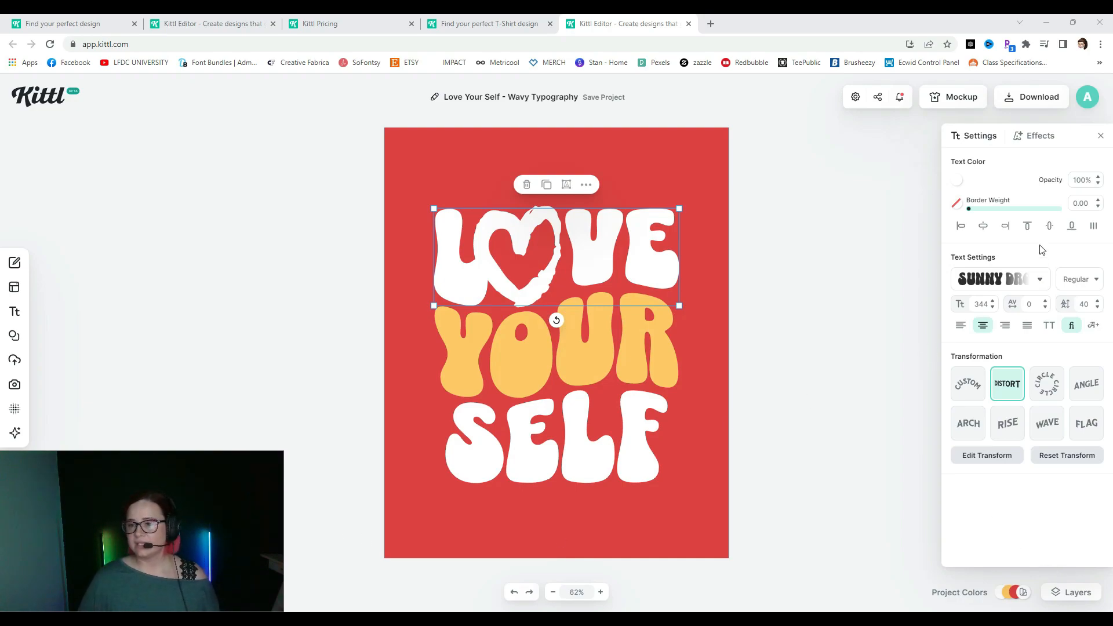
pyautogui.click(569, 371)
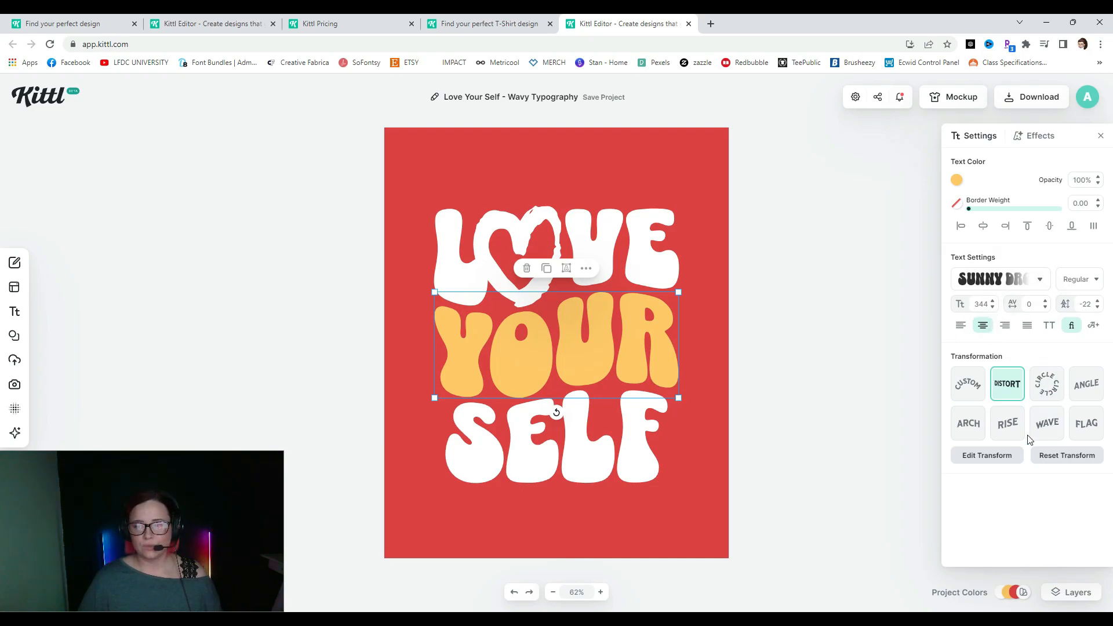
pyautogui.click(619, 461)
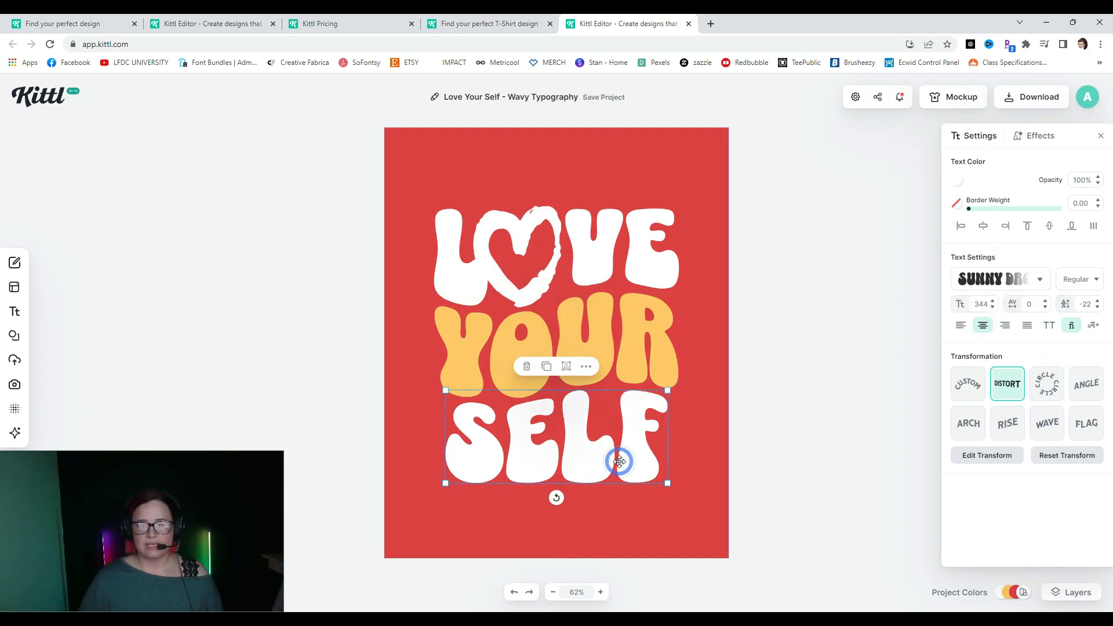
pyautogui.click(582, 264)
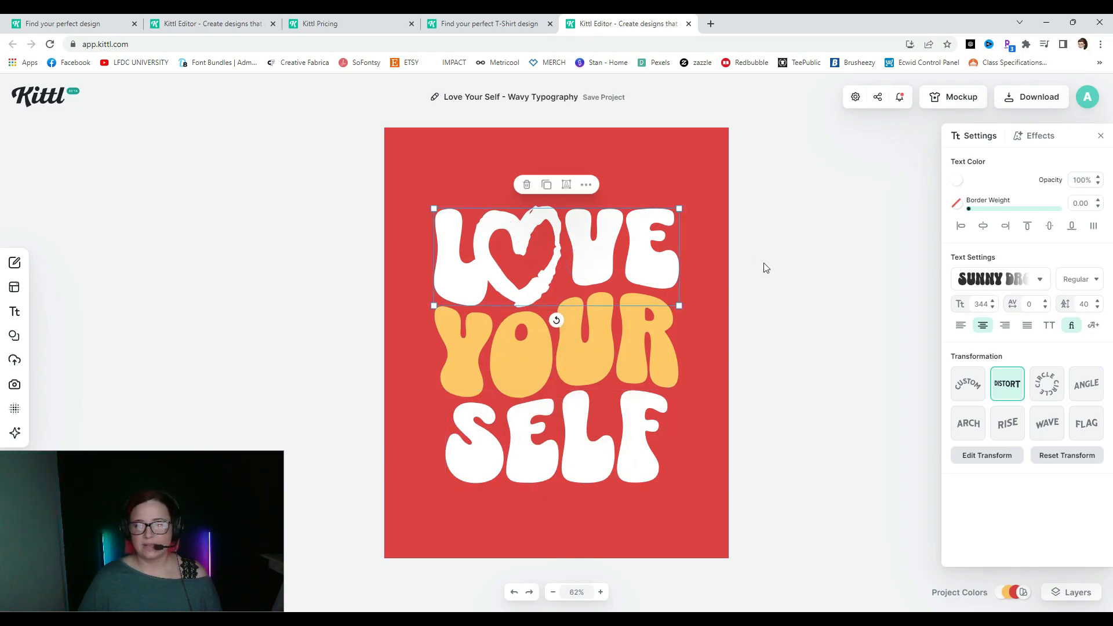
pyautogui.click(536, 224)
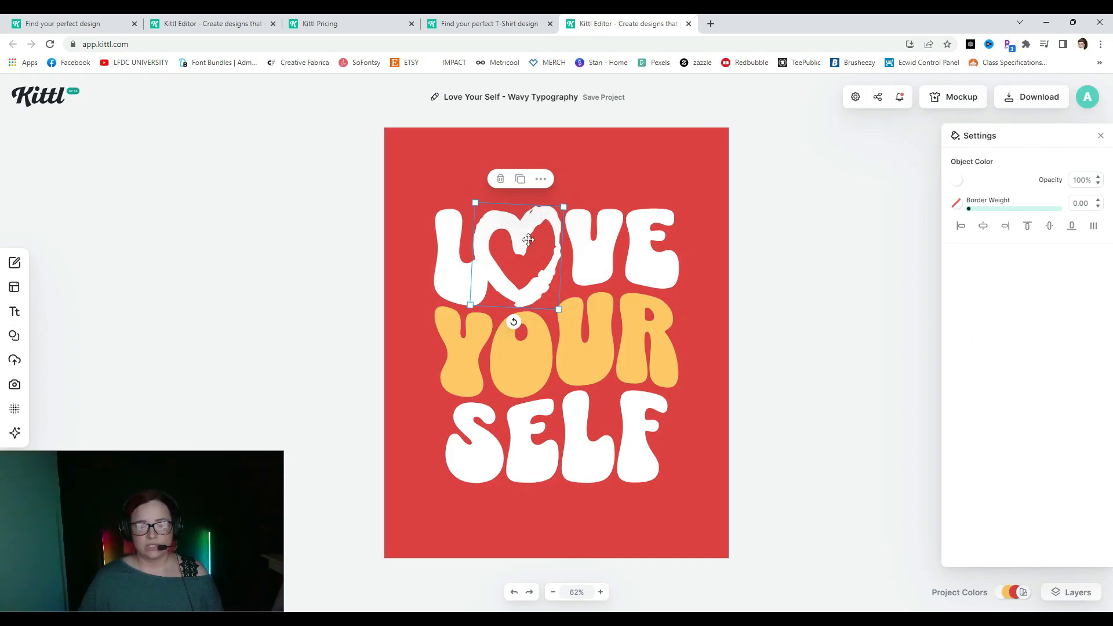
# - Delete the heart graphic from LOVE and open the Elements library
pyautogui.moveTo(518, 232)
pyautogui.mouseDown()
pyautogui.moveTo(478, 137)
pyautogui.moveTo(566, 313)
pyautogui.moveTo(422, 430)
pyautogui.moveTo(471, 164)
pyautogui.moveTo(464, 229)
pyautogui.moveTo(472, 221)
pyautogui.moveTo(255, 237)
pyautogui.moveTo(545, 203)
pyautogui.moveTo(520, 223)
pyautogui.mouseUp()
pyautogui.press('Delete')
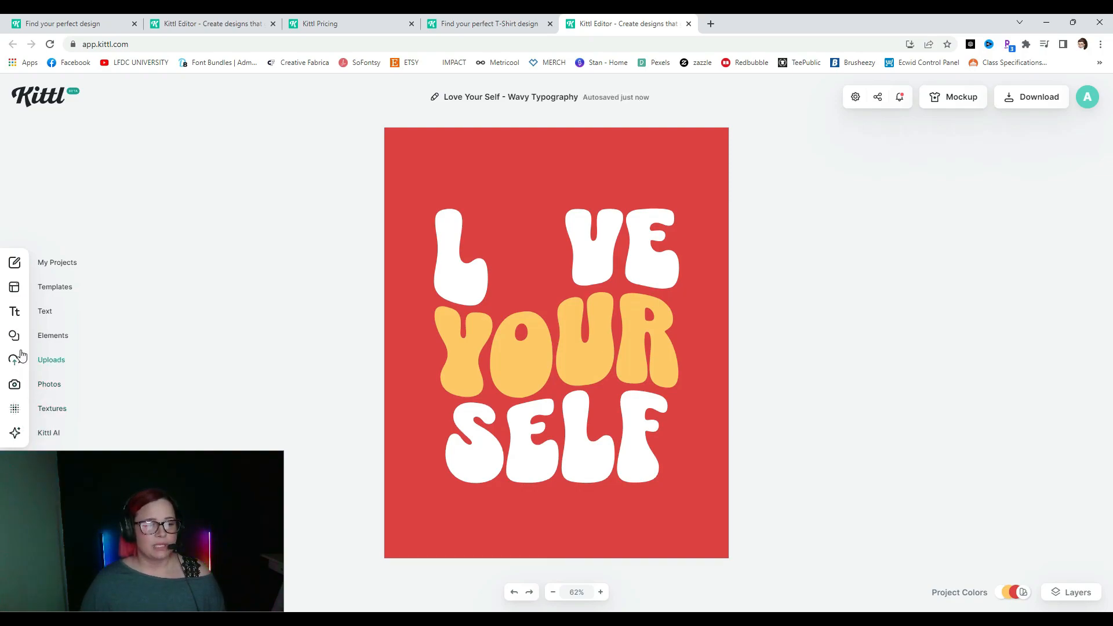
pyautogui.click(36, 335)
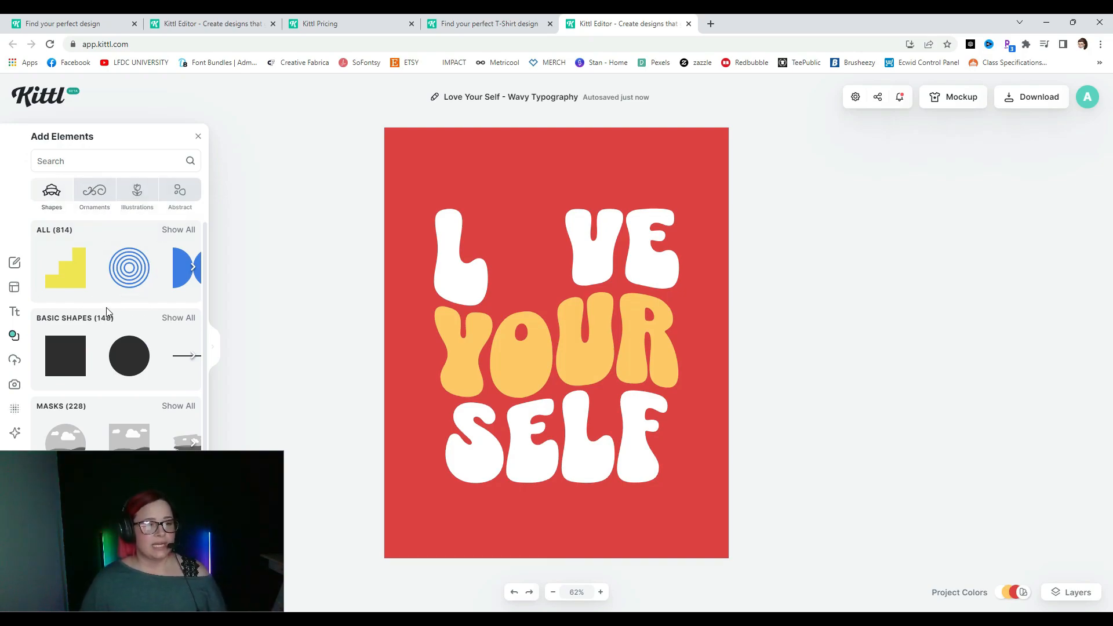
# - Search elements for 'heart', then try the anatomical heart on LOVE and delete it
pyautogui.click(63, 153)
pyautogui.write('heart')
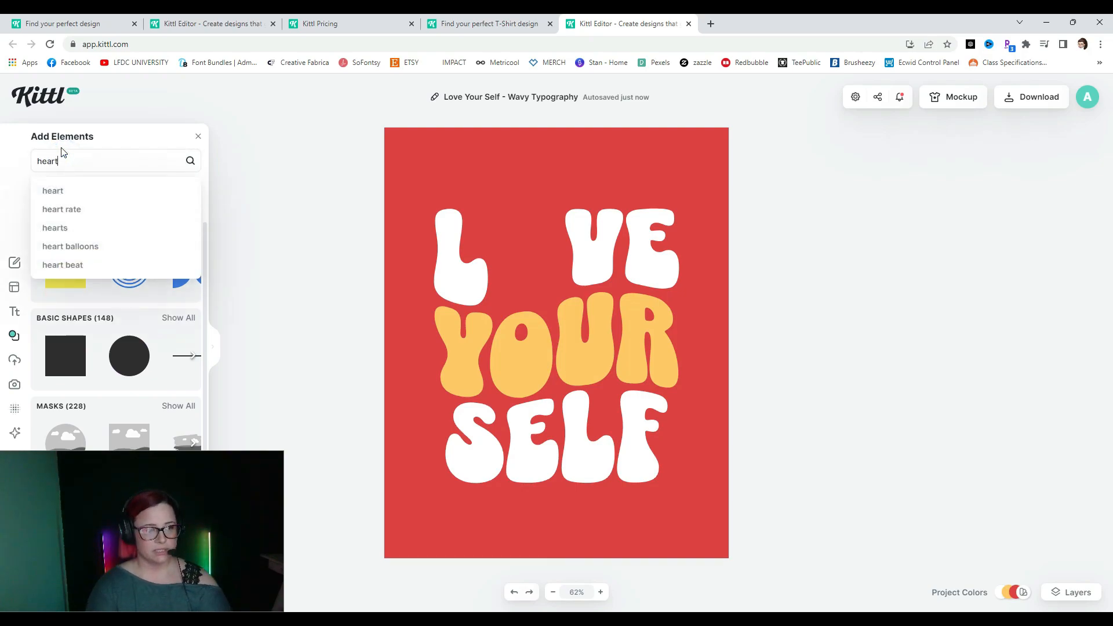
pyautogui.press('Return')
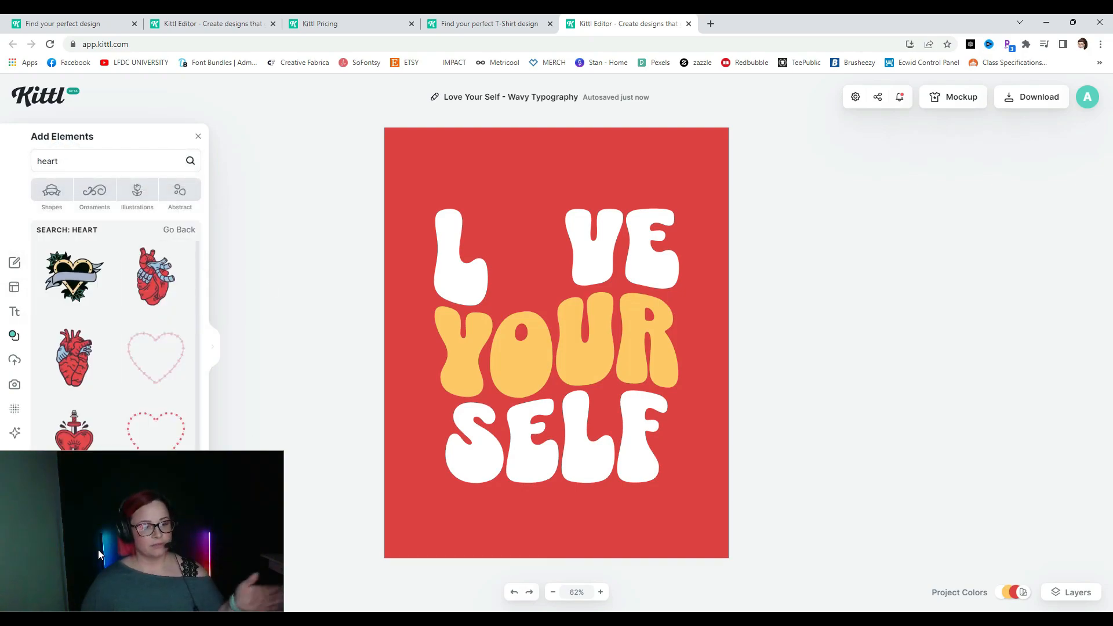
pyautogui.moveTo(98, 550); pyautogui.dragTo(863, 555)
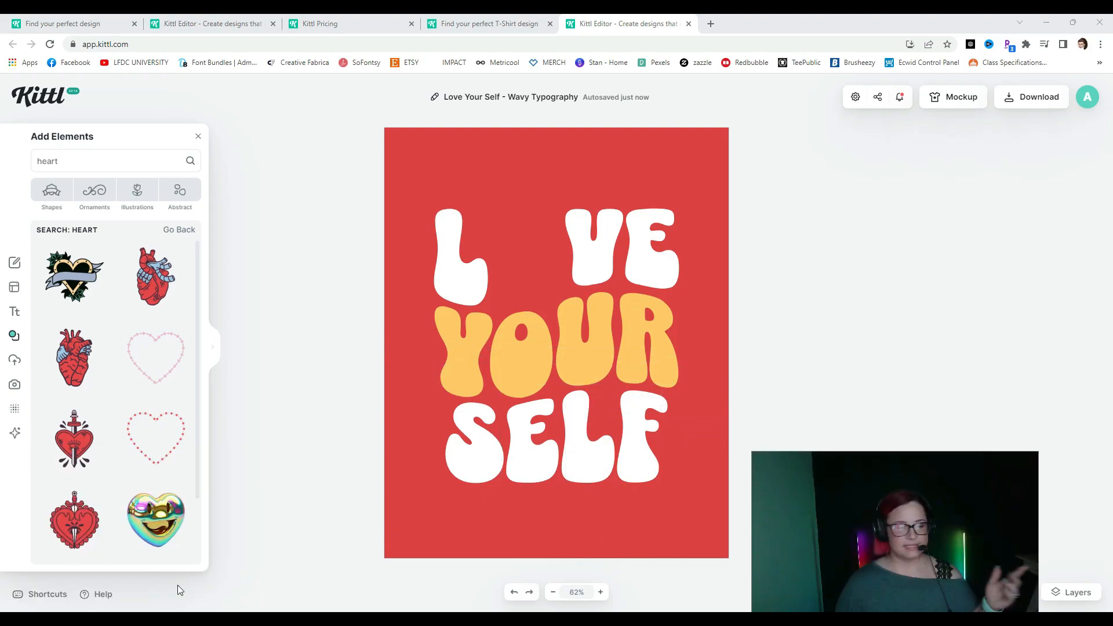
pyautogui.click(158, 296)
pyautogui.moveTo(566, 369); pyautogui.dragTo(603, 310)
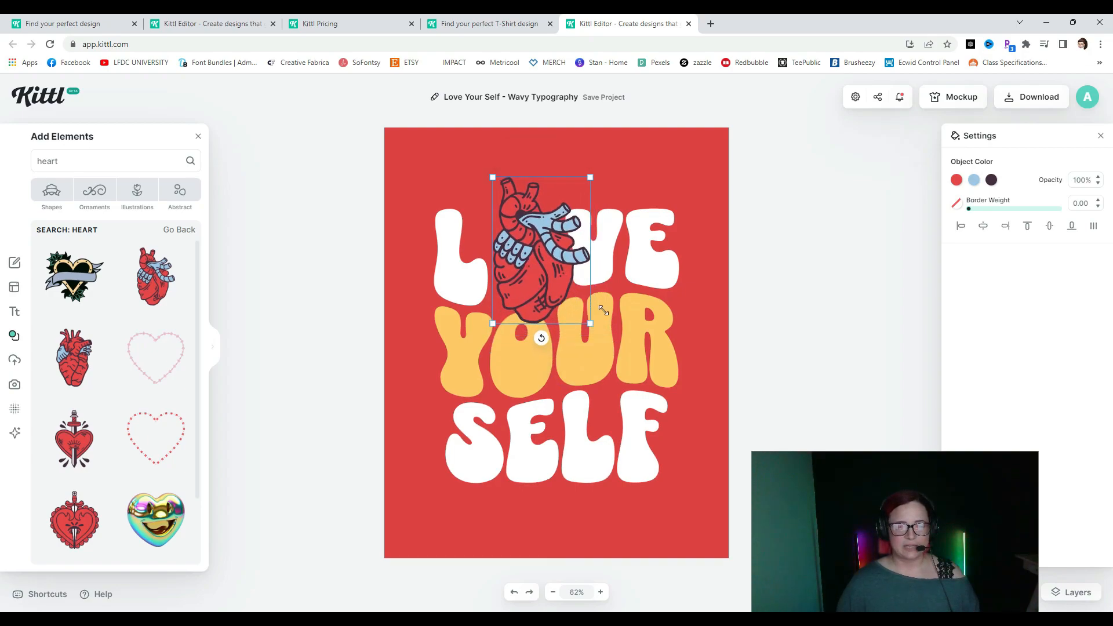
pyautogui.moveTo(549, 276); pyautogui.dragTo(543, 276)
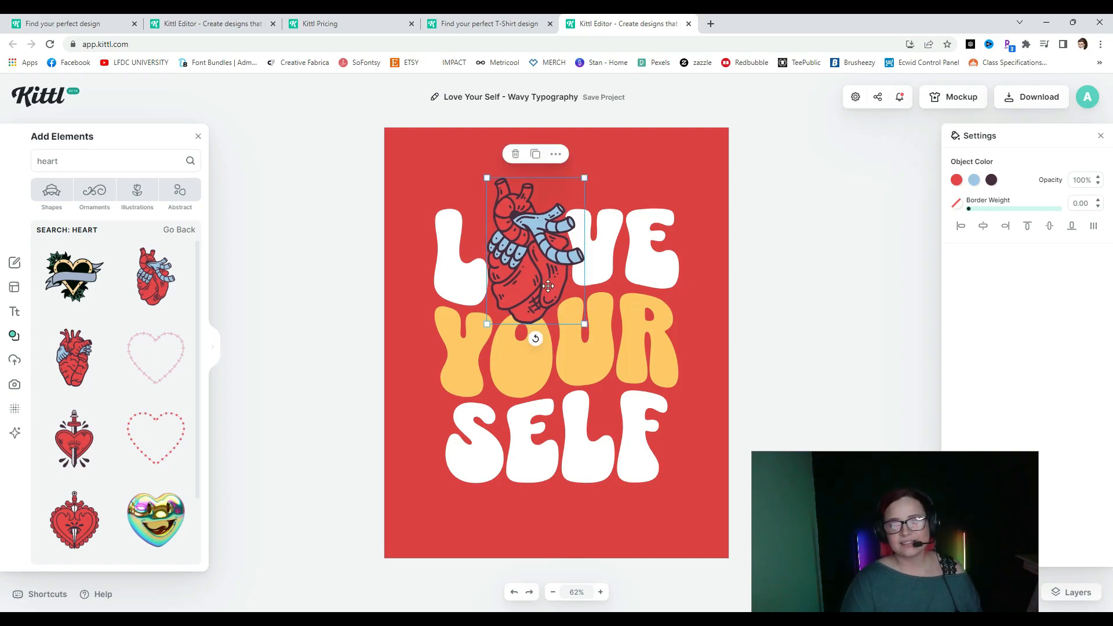
pyautogui.press('Delete')
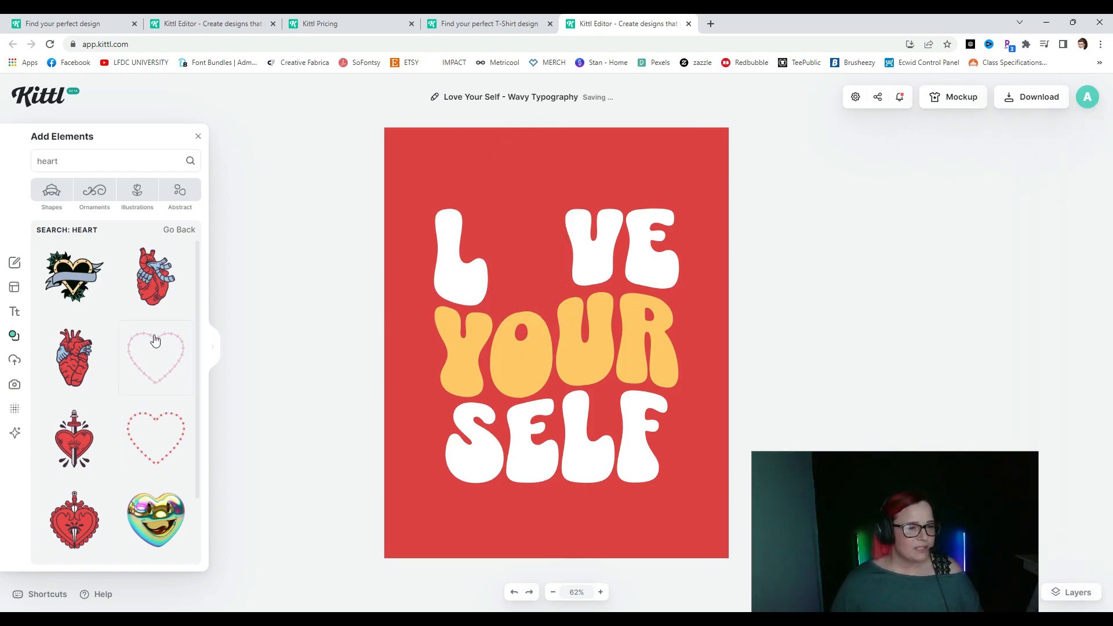
# - Add the plain pink heart and place it over the O of LOVE
pyautogui.scroll(-8, 155, 341)
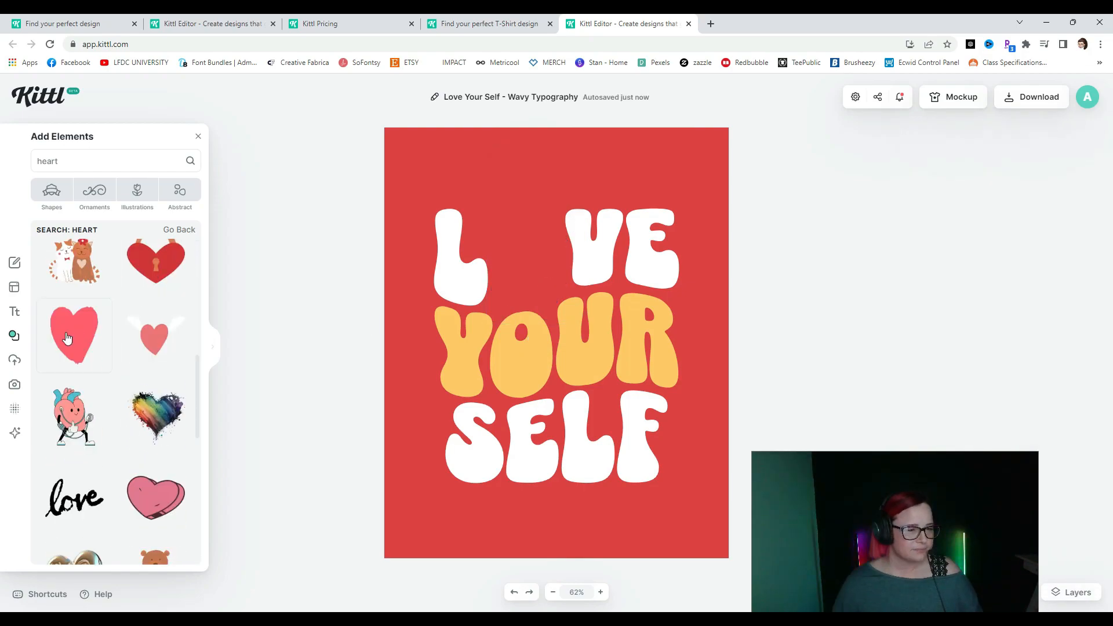
pyautogui.click(68, 338)
pyautogui.moveTo(539, 350); pyautogui.dragTo(511, 269)
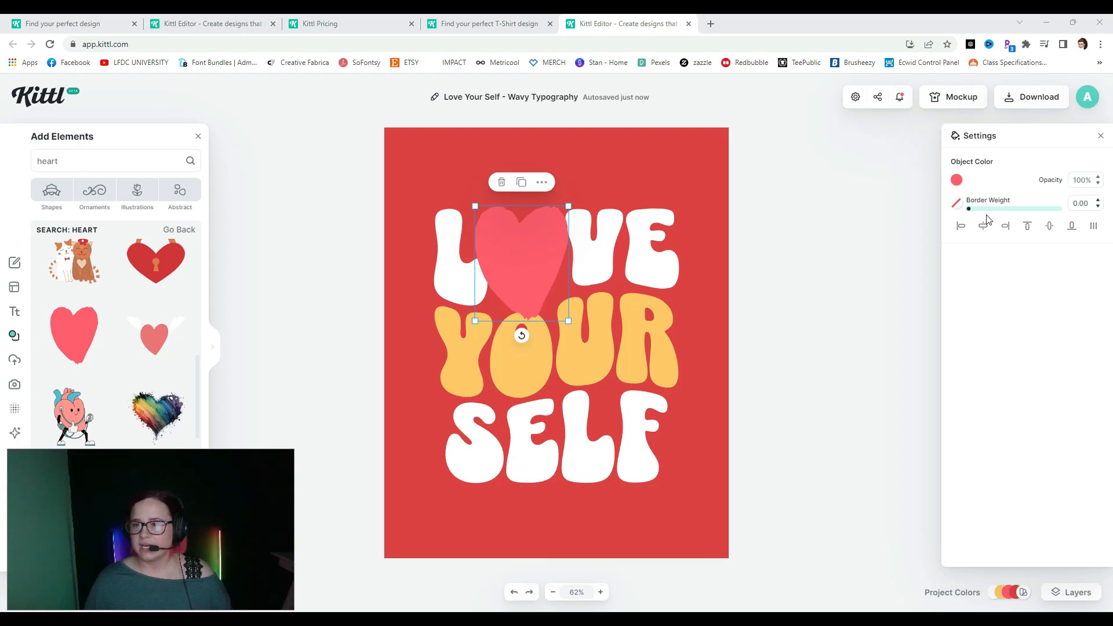
# - Try magenta, green, cyan, orange and red fills on the heart
pyautogui.click(957, 181)
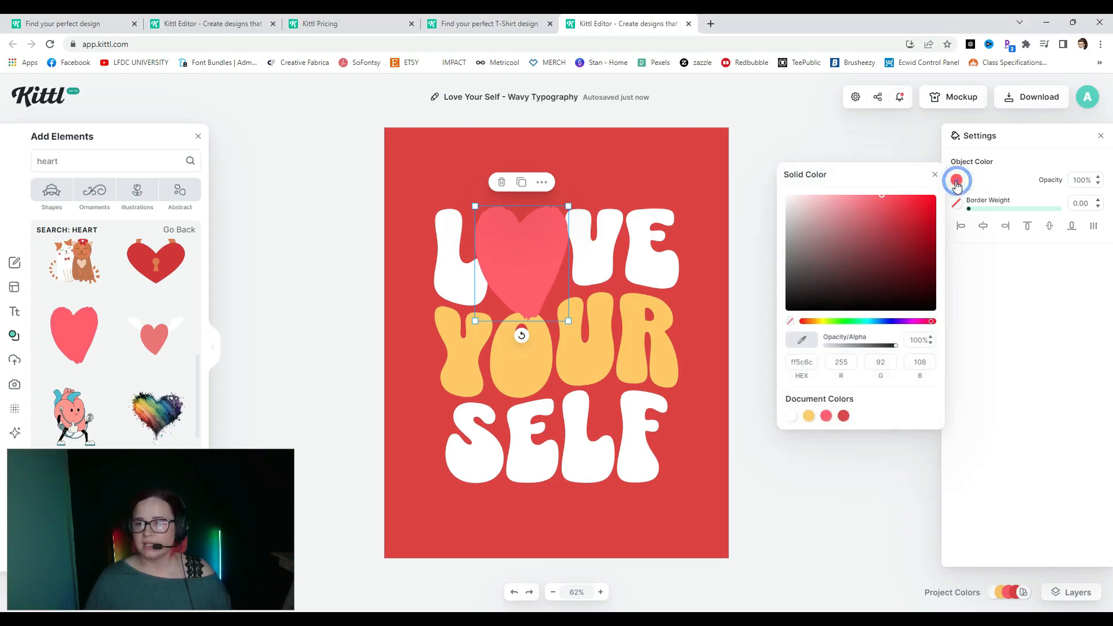
pyautogui.click(911, 323)
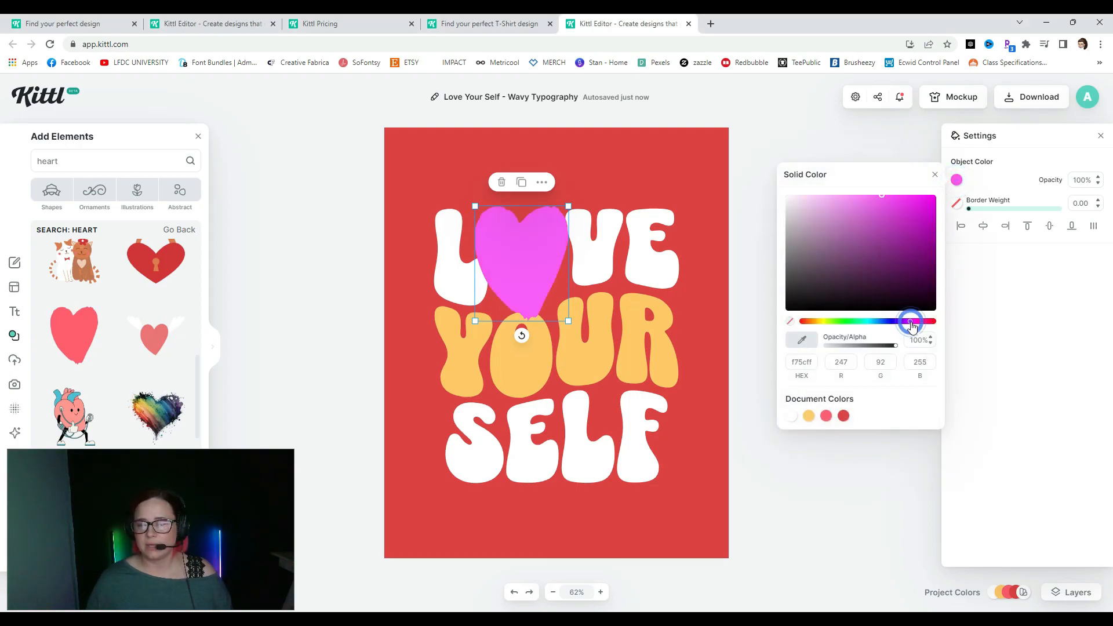
pyautogui.click(847, 322)
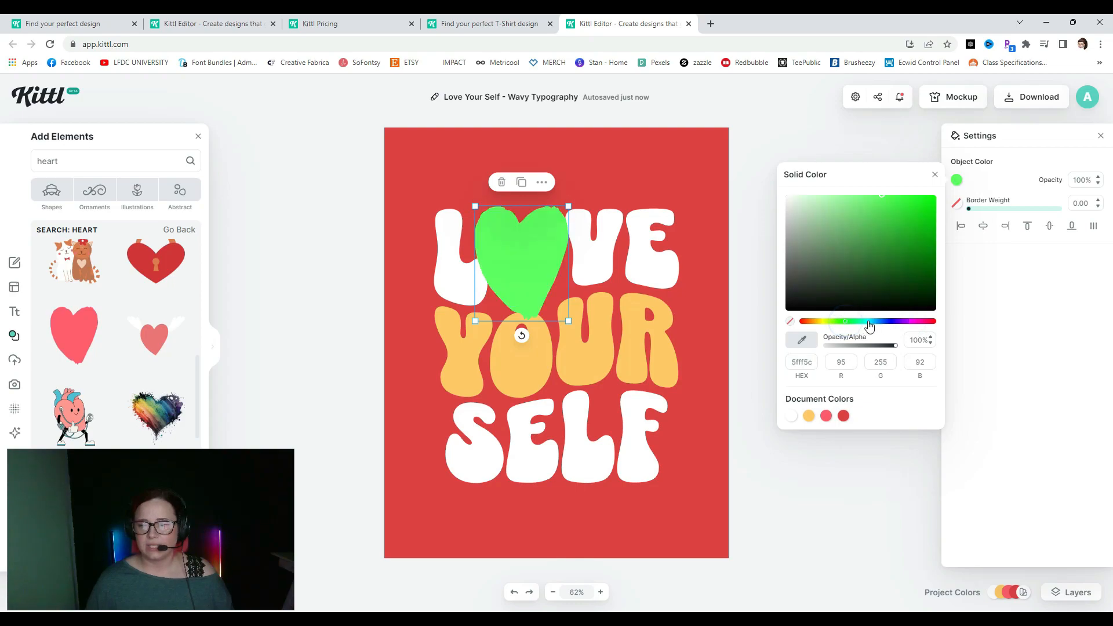
pyautogui.click(868, 321)
pyautogui.click(807, 322)
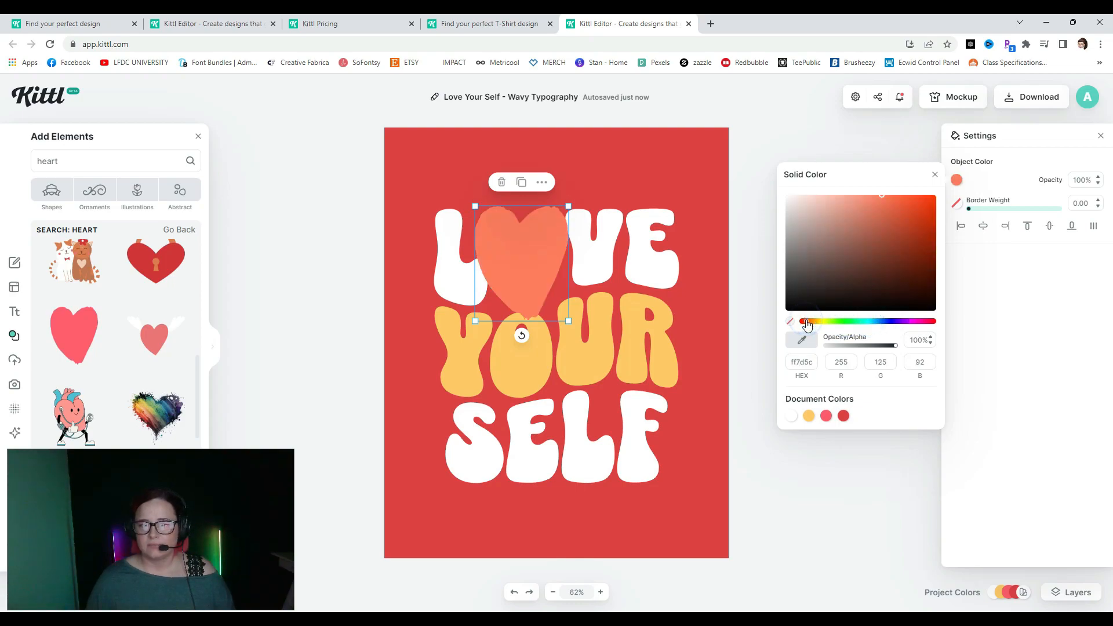
pyautogui.click(813, 322)
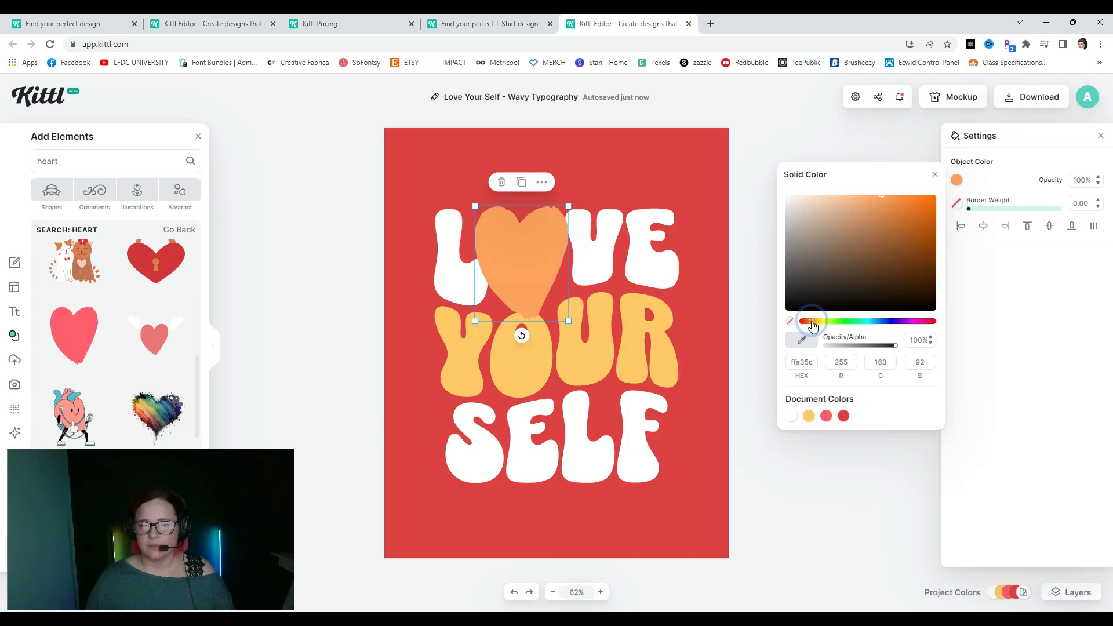
pyautogui.moveTo(809, 323); pyautogui.dragTo(829, 322)
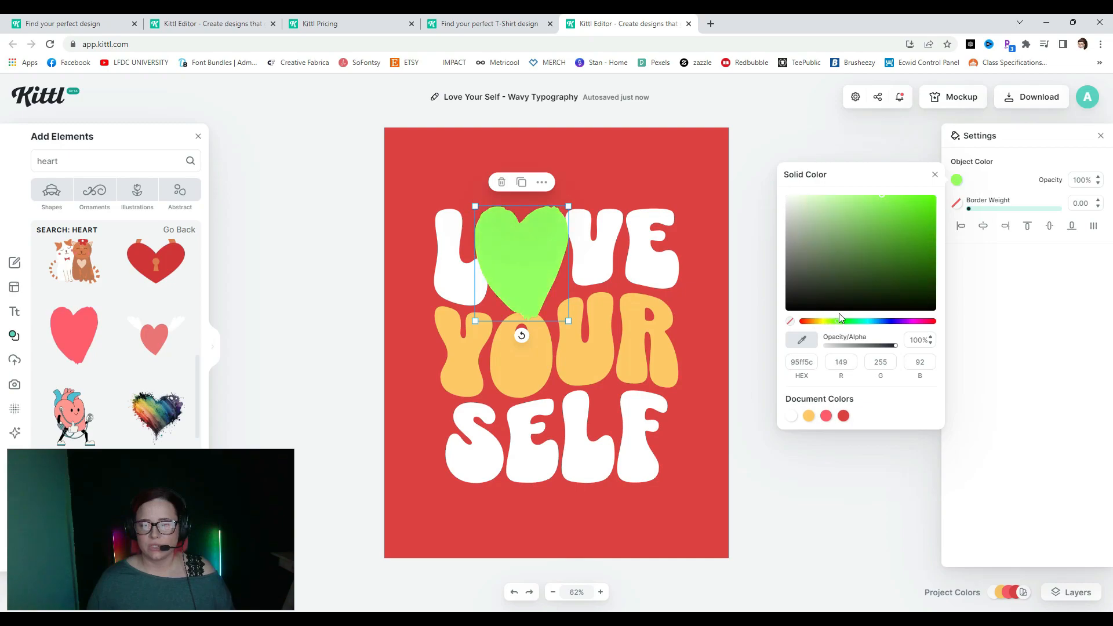
pyautogui.click(910, 323)
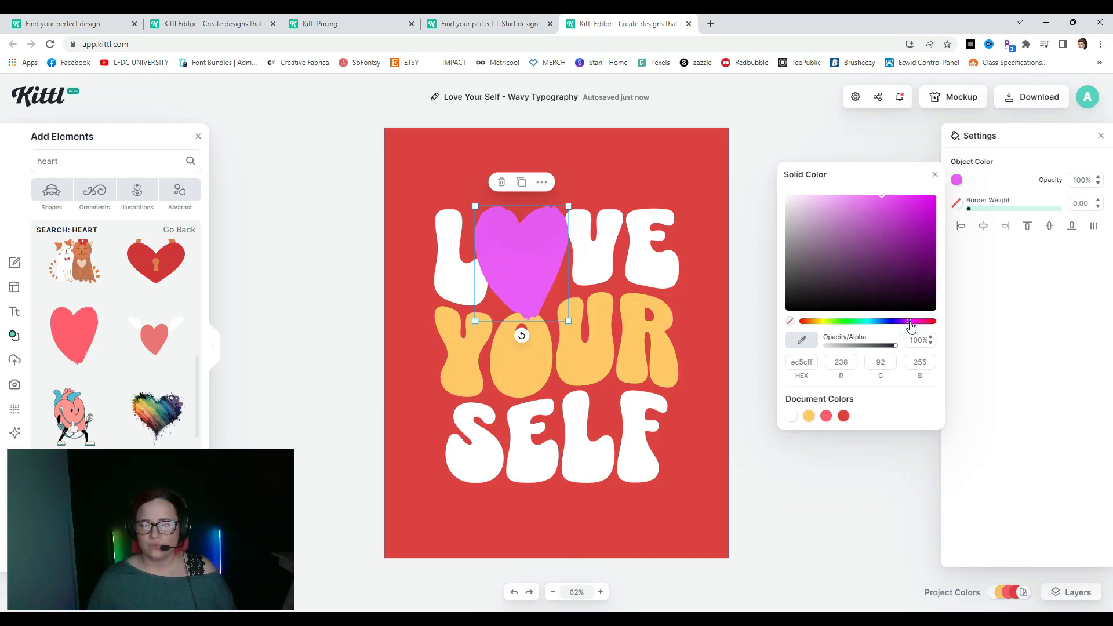
pyautogui.moveTo(910, 326); pyautogui.dragTo(758, 442)
# - Set the heart's fill to white to match the letters and close the picker
pyautogui.click(792, 416)
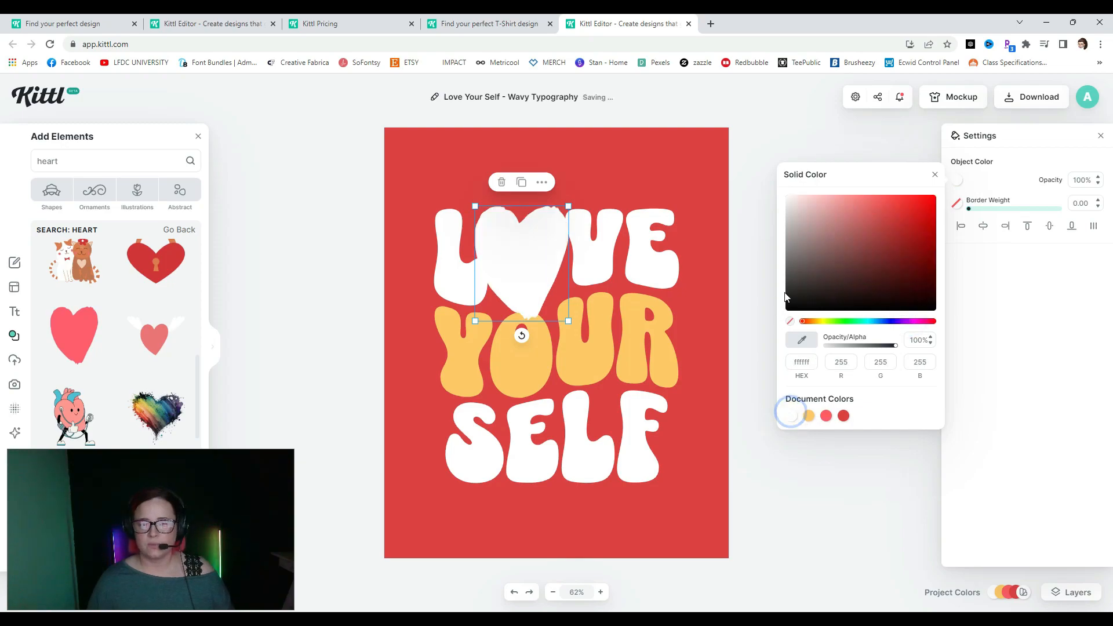
pyautogui.click(567, 209)
pyautogui.click(540, 249)
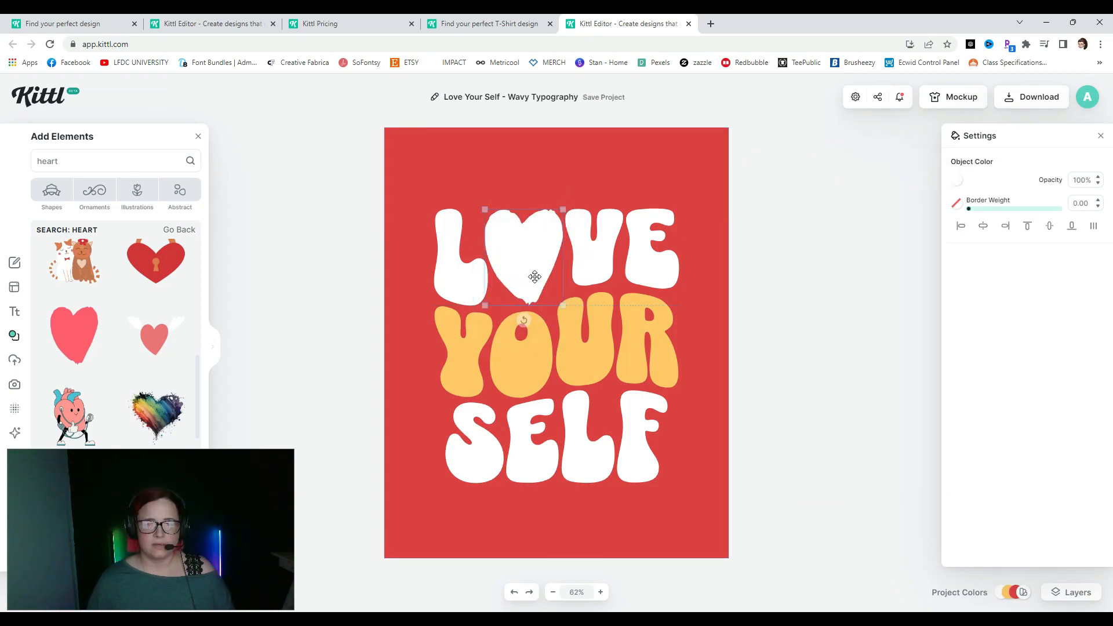
pyautogui.click(804, 289)
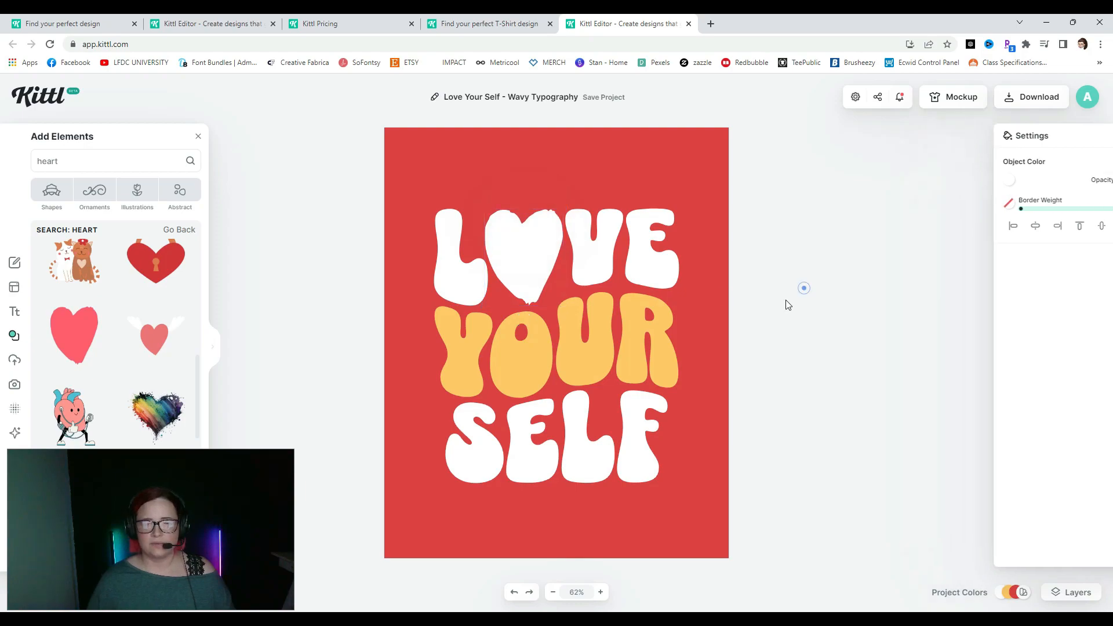
pyautogui.click(528, 246)
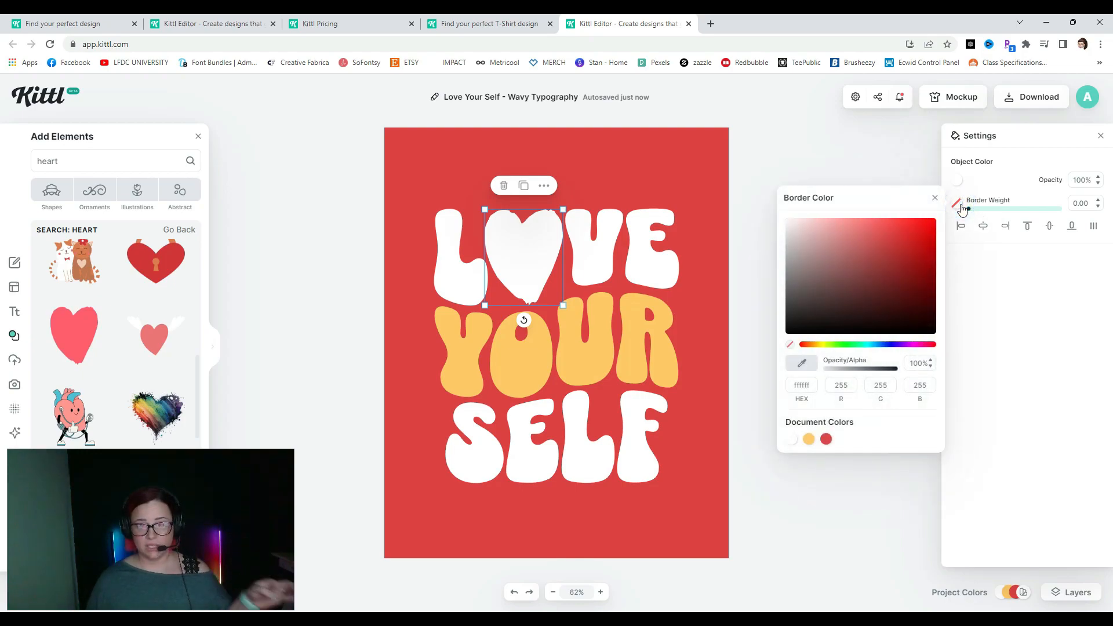
# - Try a thick dark orange border on the heart
pyautogui.click(814, 346)
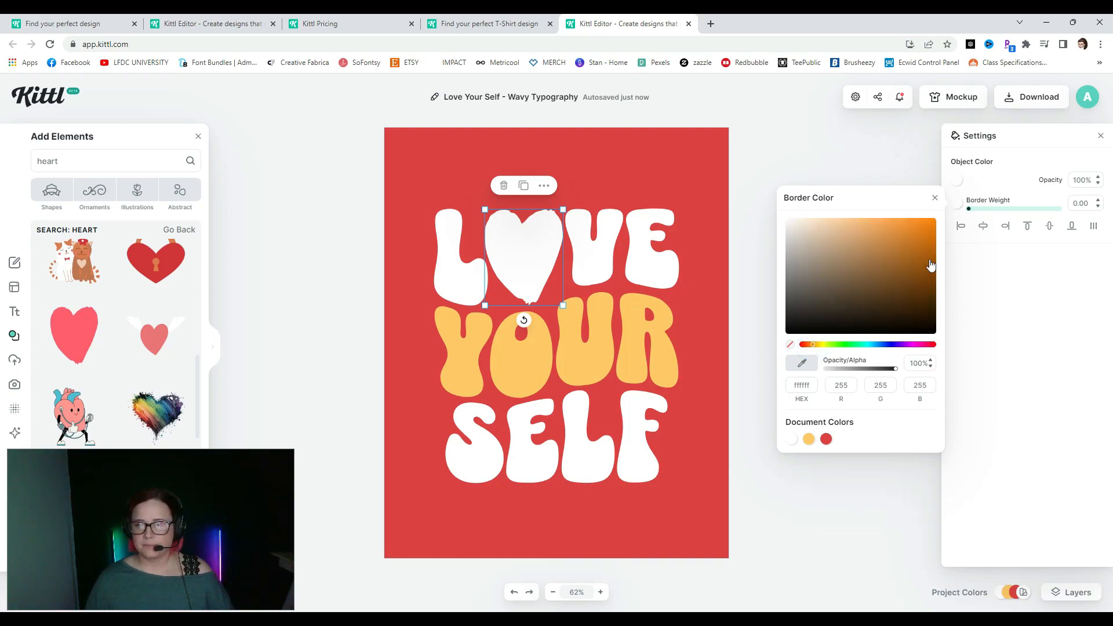
pyautogui.moveTo(917, 249); pyautogui.dragTo(932, 244)
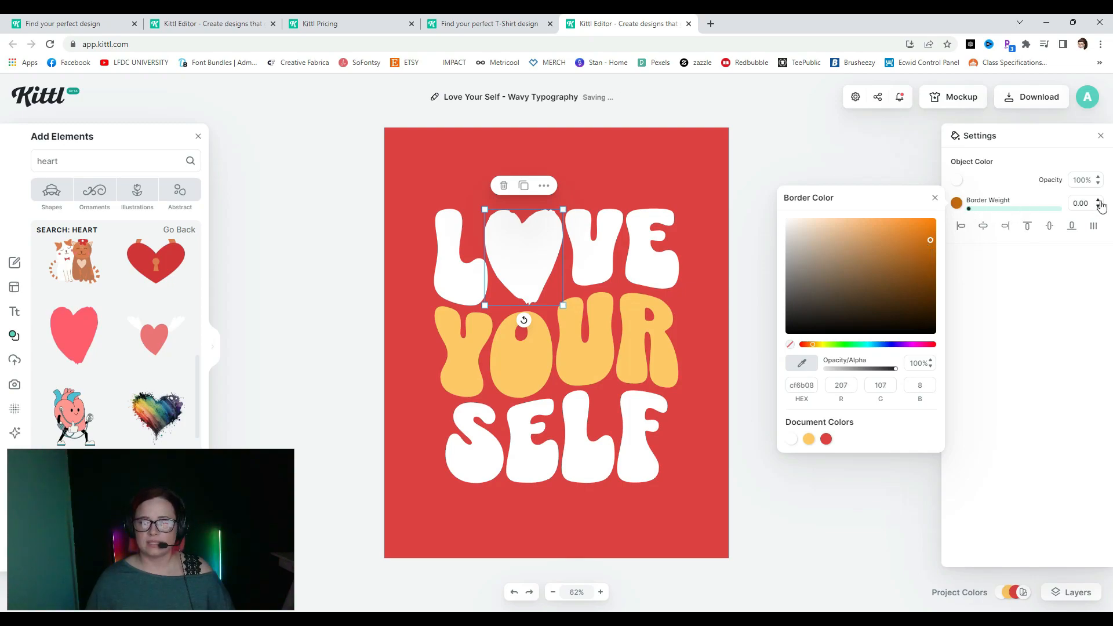
pyautogui.click(969, 210)
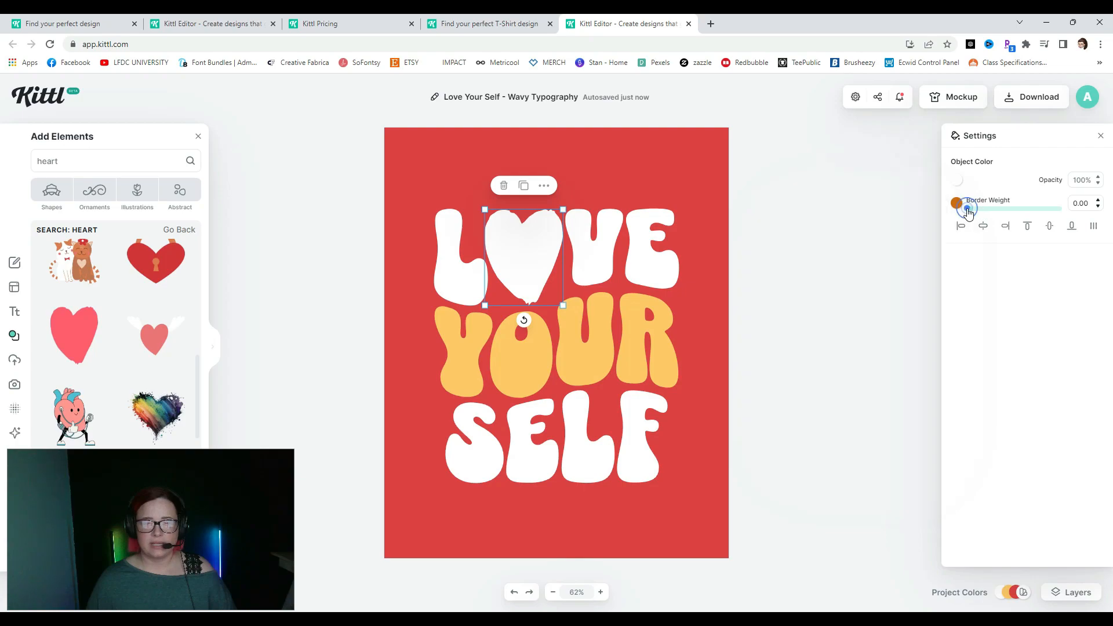
pyautogui.moveTo(969, 209); pyautogui.dragTo(984, 213)
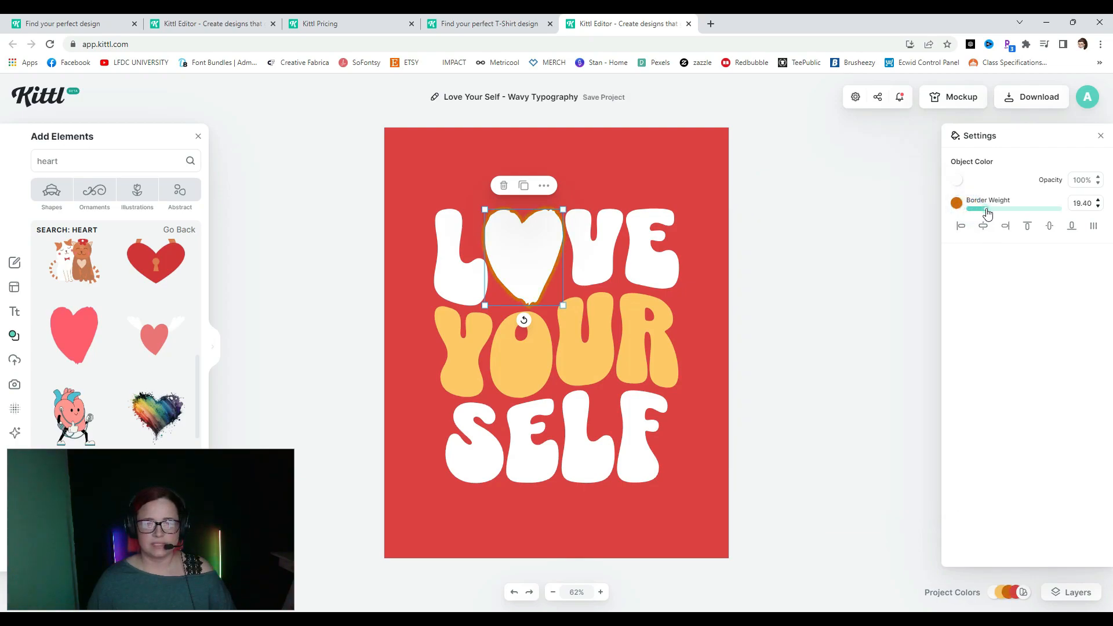
# - Switch the heart's border to yellow like YOUR, adjust its weight, then deselect
pyautogui.click(956, 204)
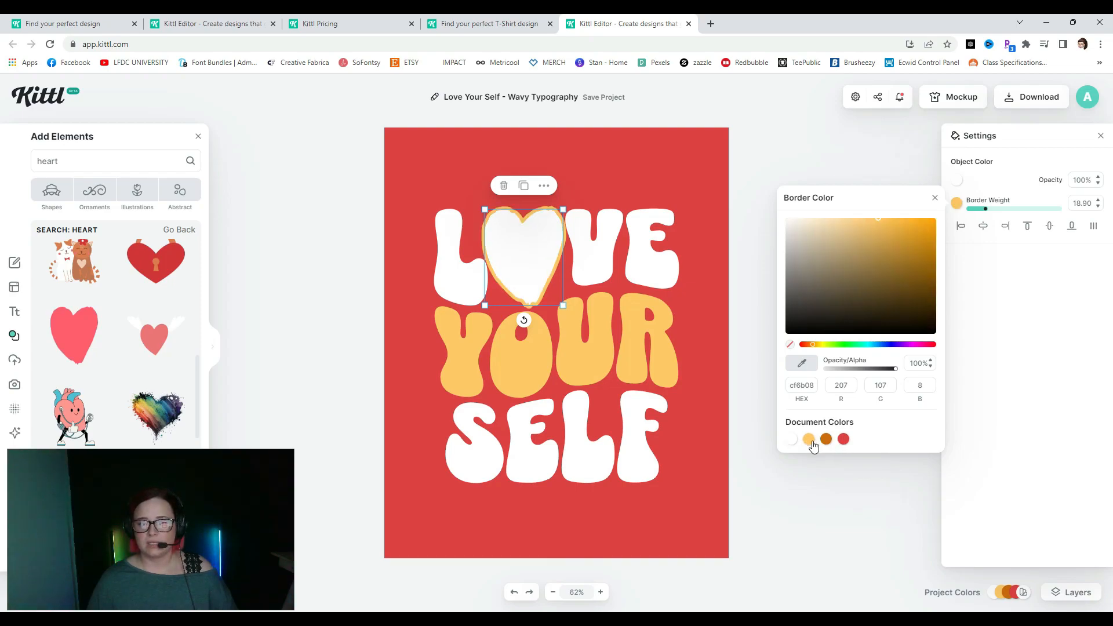
pyautogui.click(809, 439)
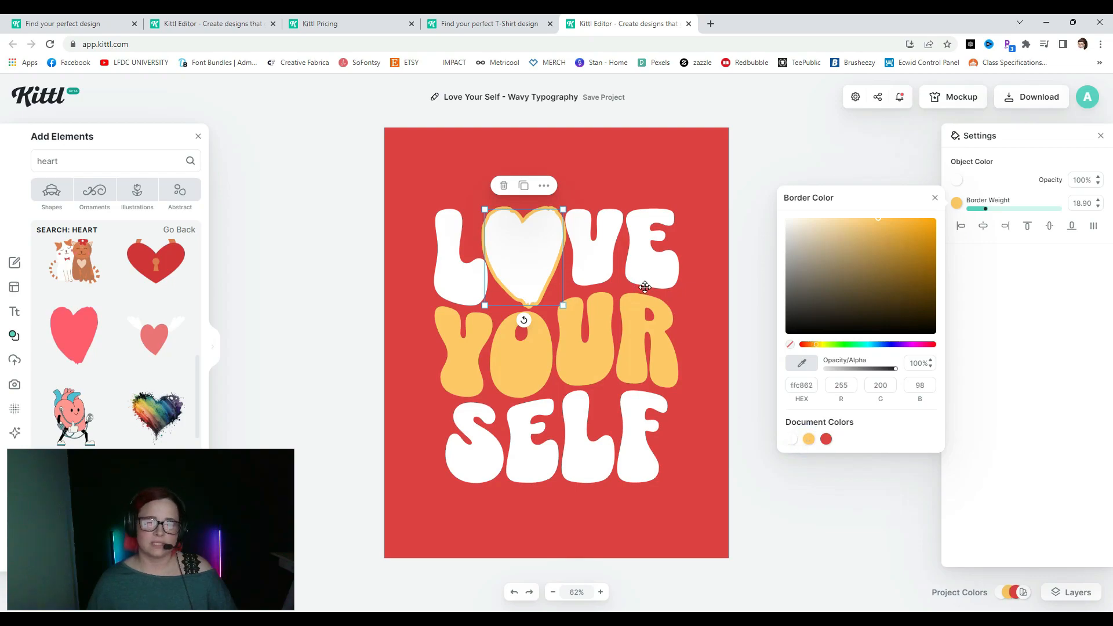
pyautogui.moveTo(985, 209)
pyautogui.mouseDown()
pyautogui.moveTo(1039, 216)
pyautogui.moveTo(965, 216)
pyautogui.mouseUp()
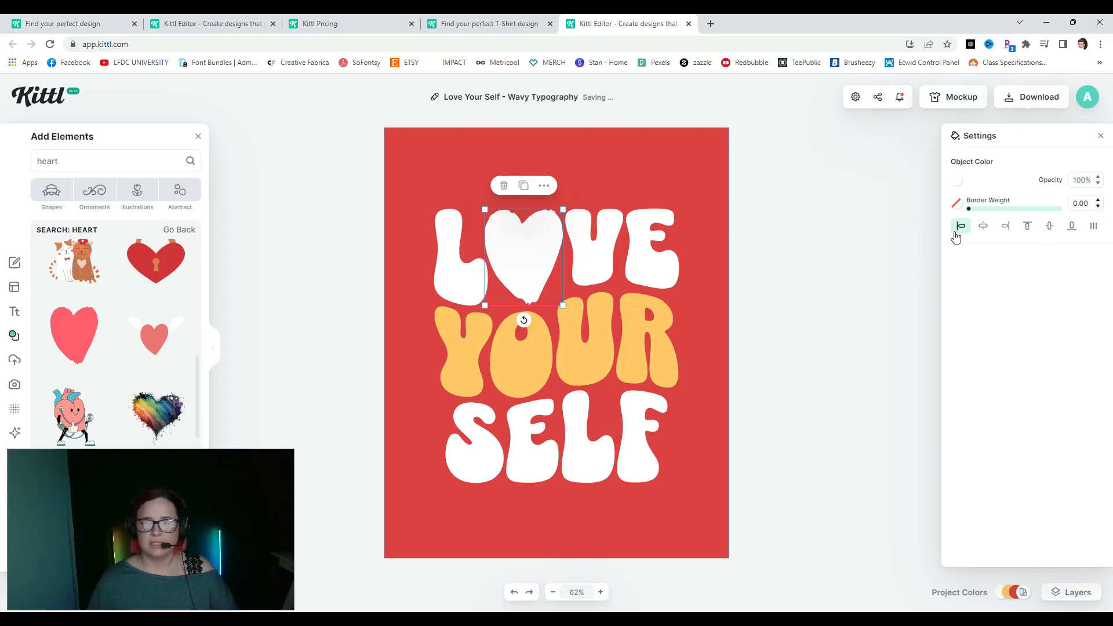
pyautogui.click(956, 204)
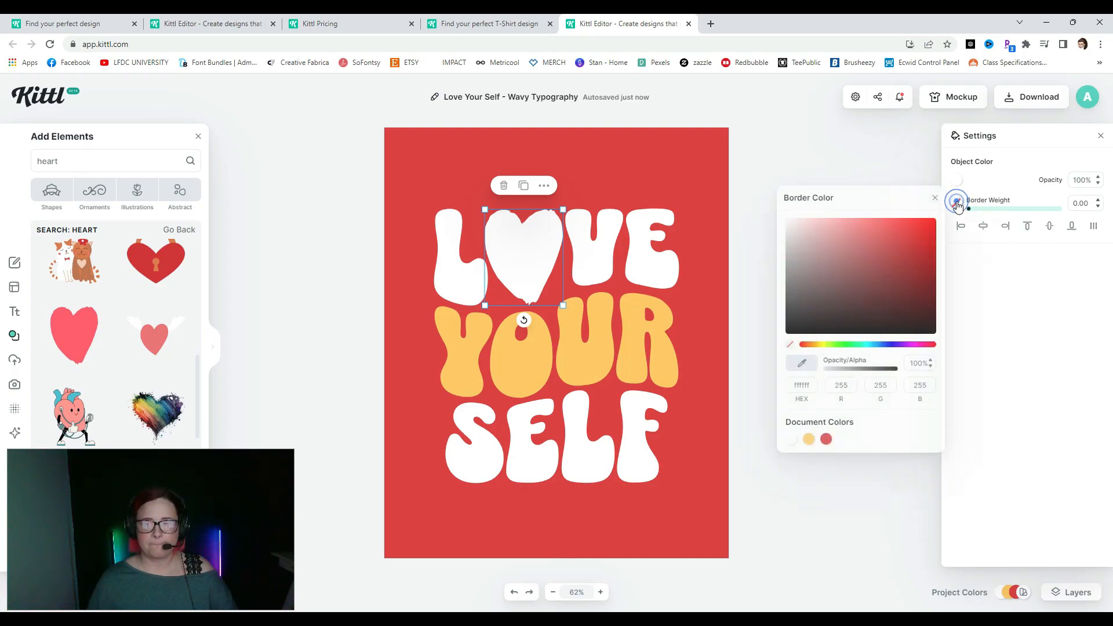
pyautogui.click(957, 204)
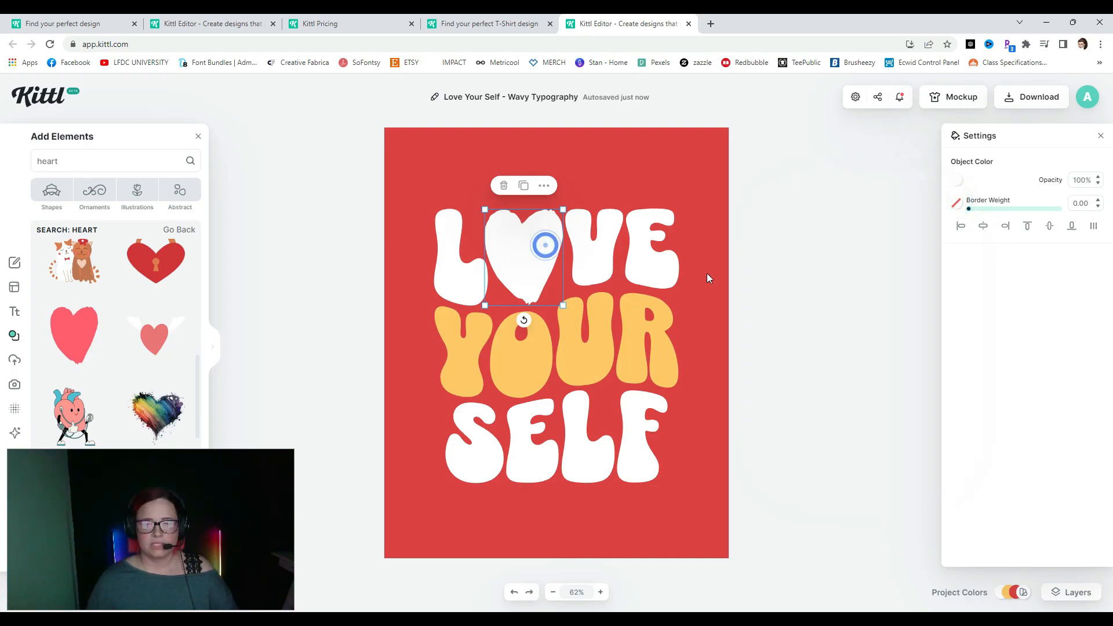
pyautogui.click(776, 270)
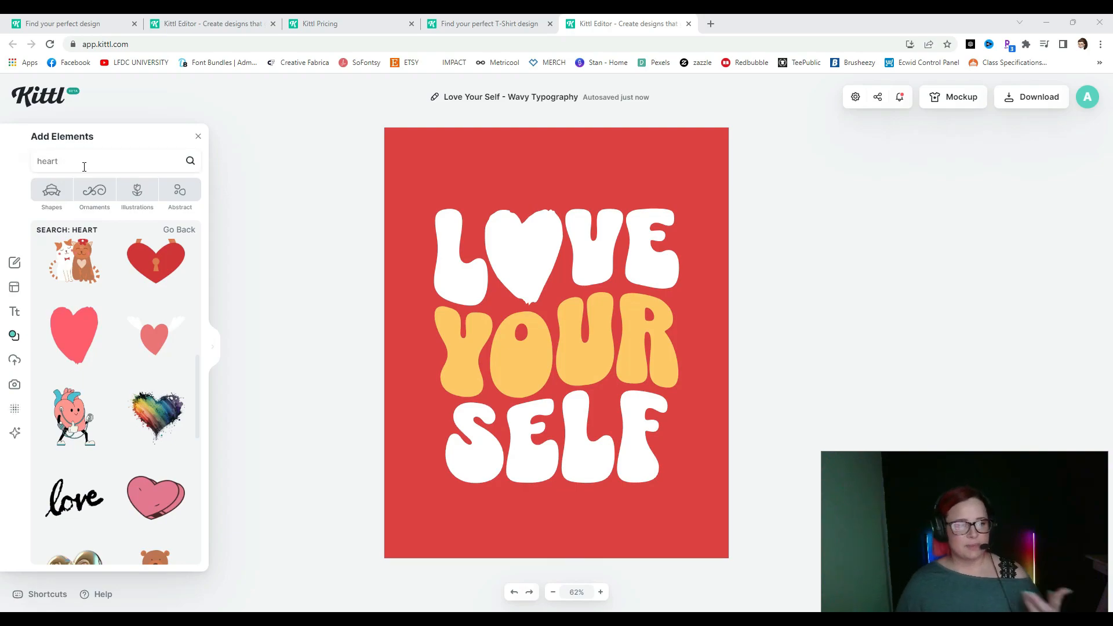
# - Clear the 'heart' search and browse all Y2K illustrations in the Illustrations category
pyautogui.click(63, 161)
pyautogui.moveTo(63, 162); pyautogui.dragTo(37, 160)
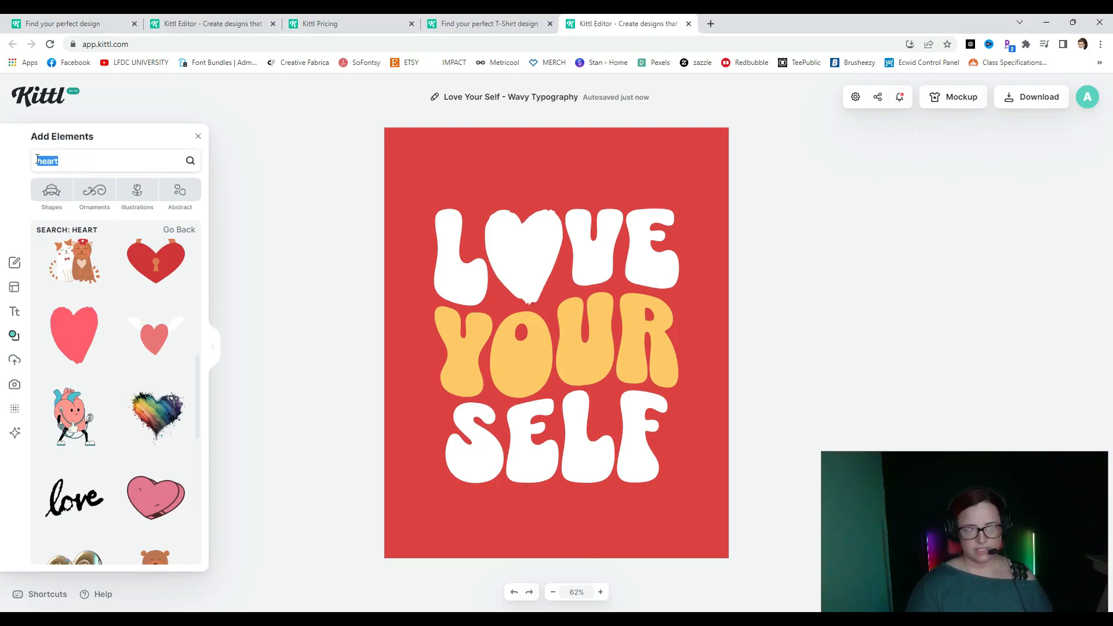
pyautogui.press('BackSpace')
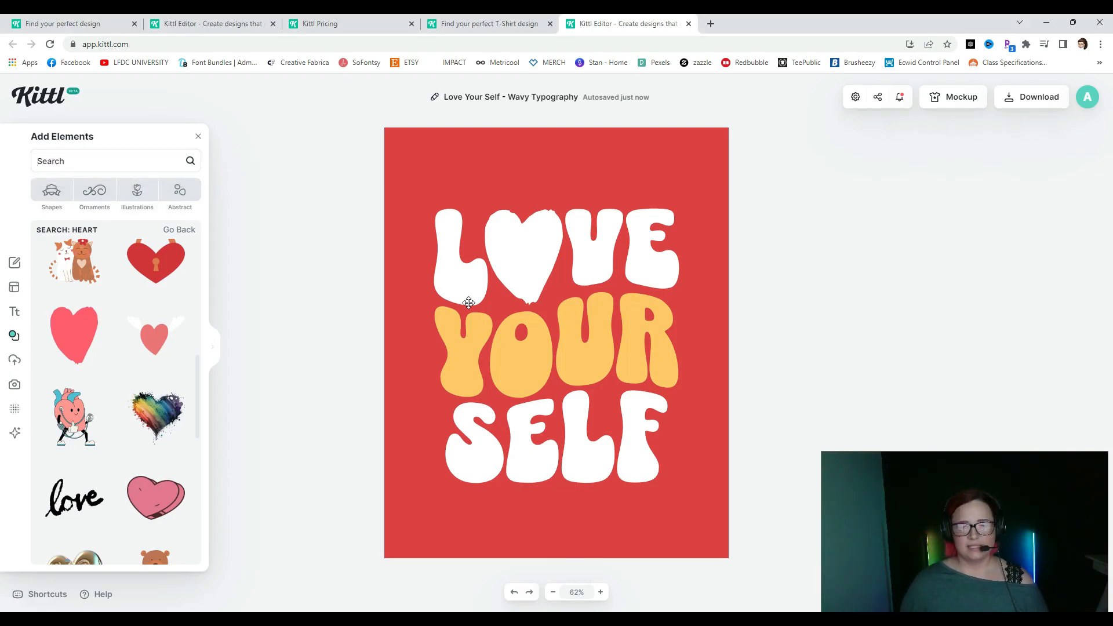
pyautogui.click(142, 190)
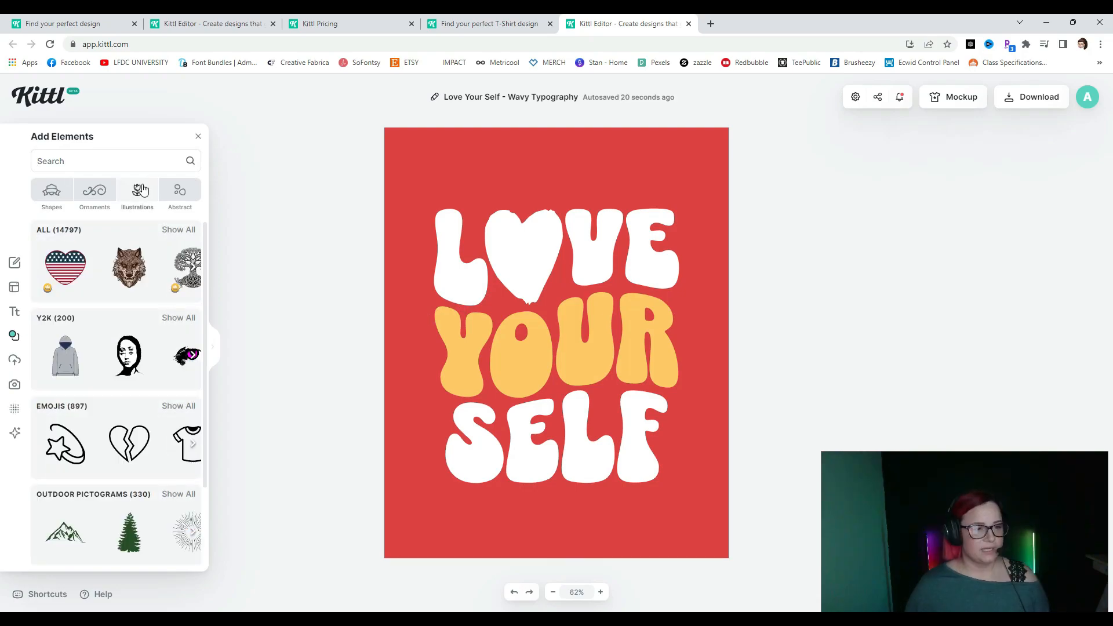
pyautogui.click(125, 195)
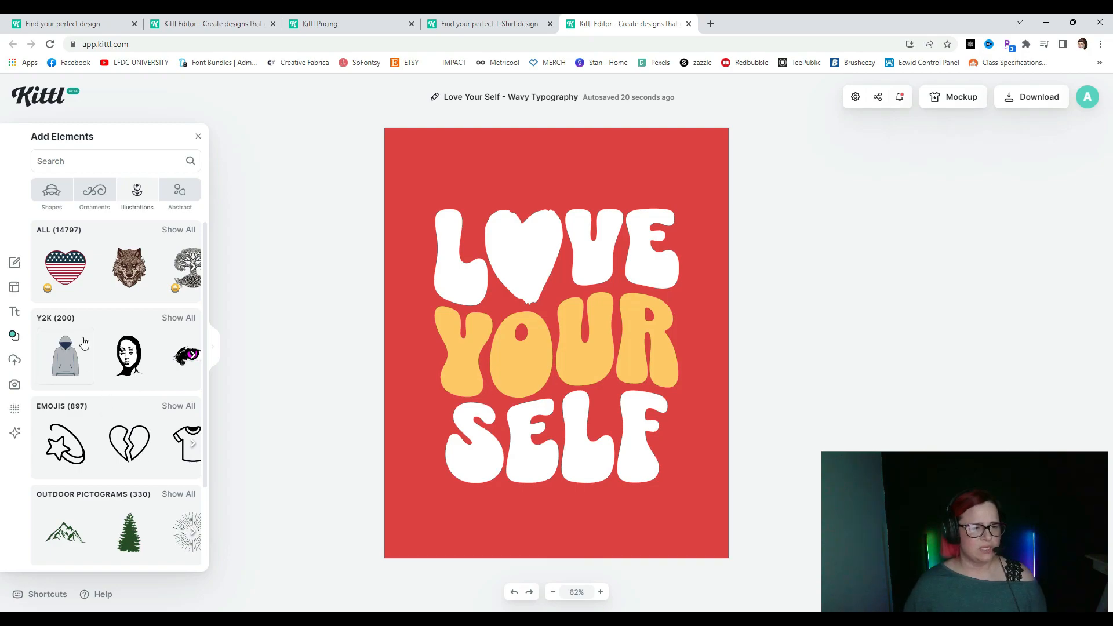
pyautogui.click(172, 318)
# - Add the Y2K butterfly, enlarge it over YOUR SELF, and send it to the back
pyautogui.click(160, 361)
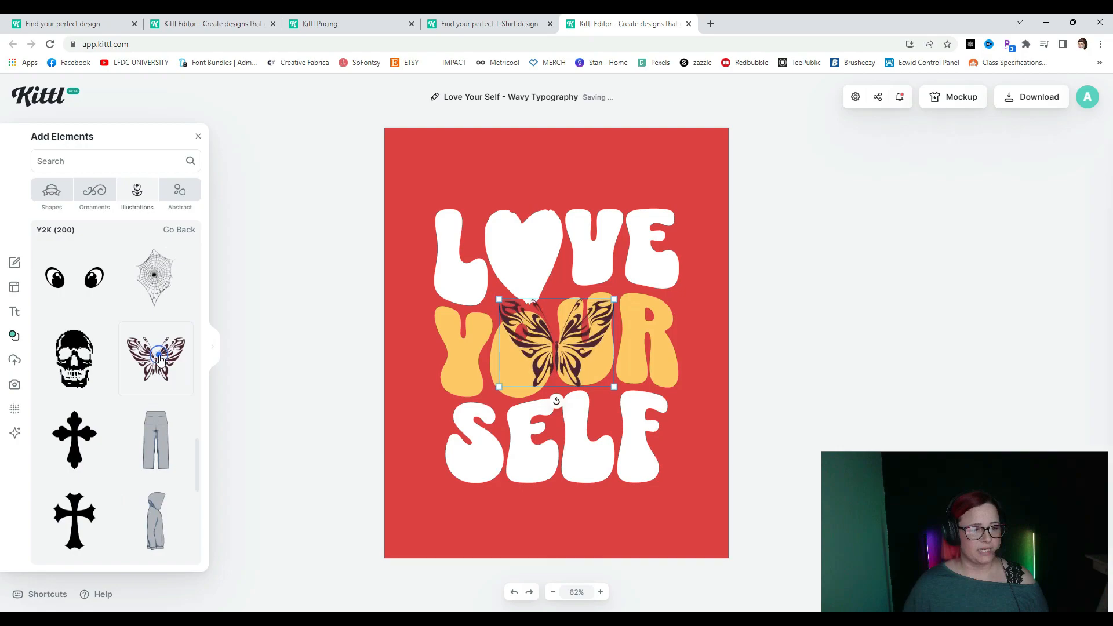
pyautogui.moveTo(615, 389); pyautogui.dragTo(771, 540)
pyautogui.moveTo(664, 439); pyautogui.dragTo(580, 467)
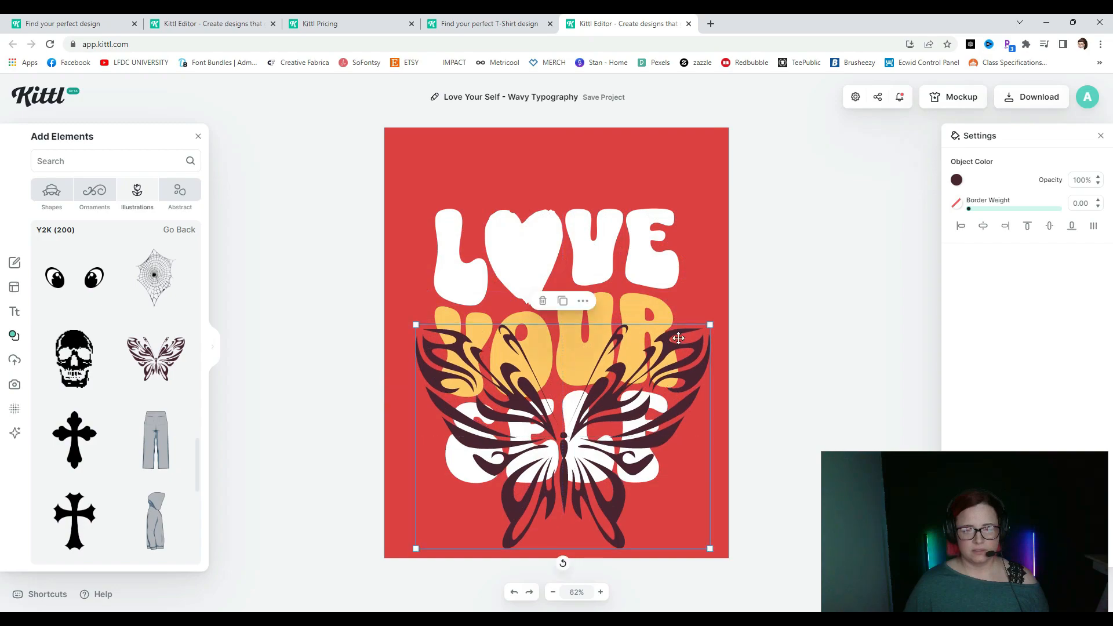
pyautogui.click(713, 322)
pyautogui.click(658, 400)
pyautogui.click(694, 353)
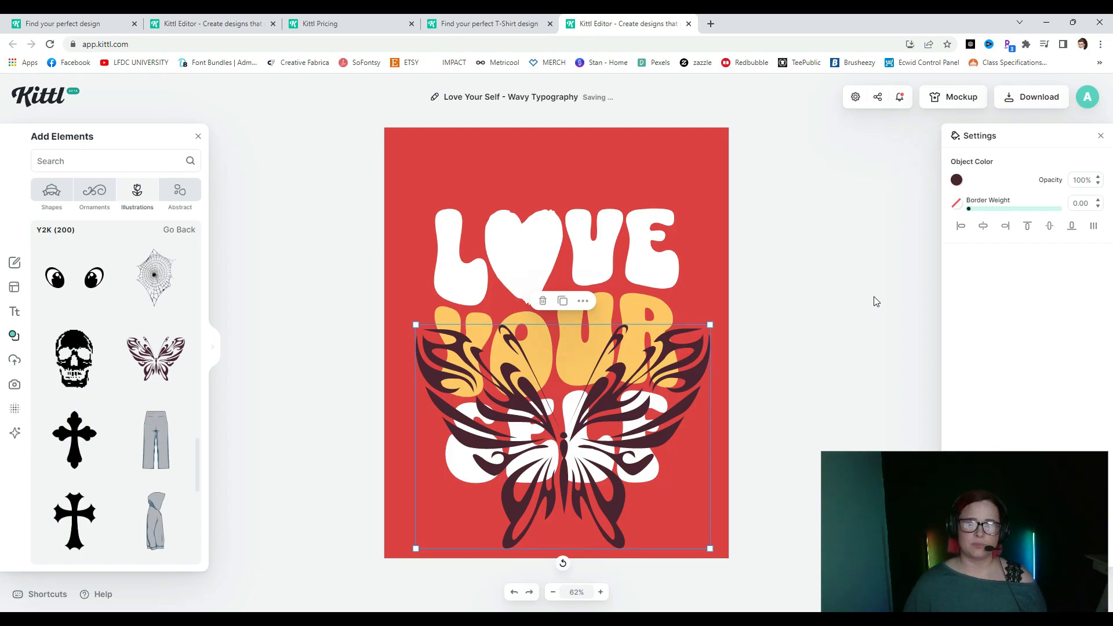
pyautogui.rightClick(695, 356)
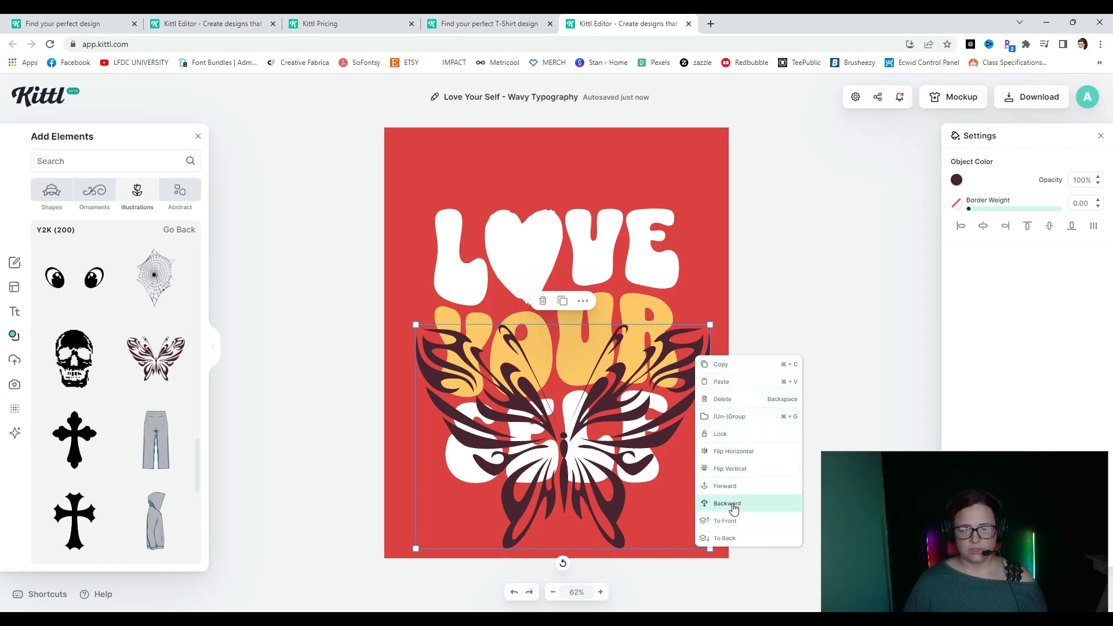
pyautogui.click(726, 539)
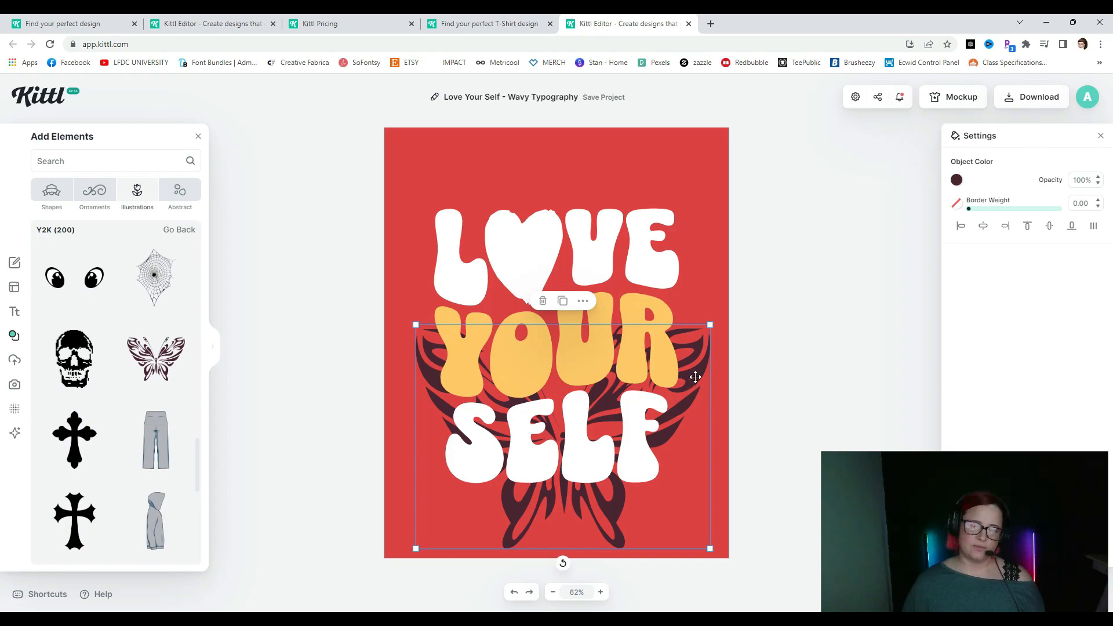
# - Shrink the butterfly and tuck it behind the bottom of SELF
pyautogui.moveTo(695, 378); pyautogui.dragTo(685, 255)
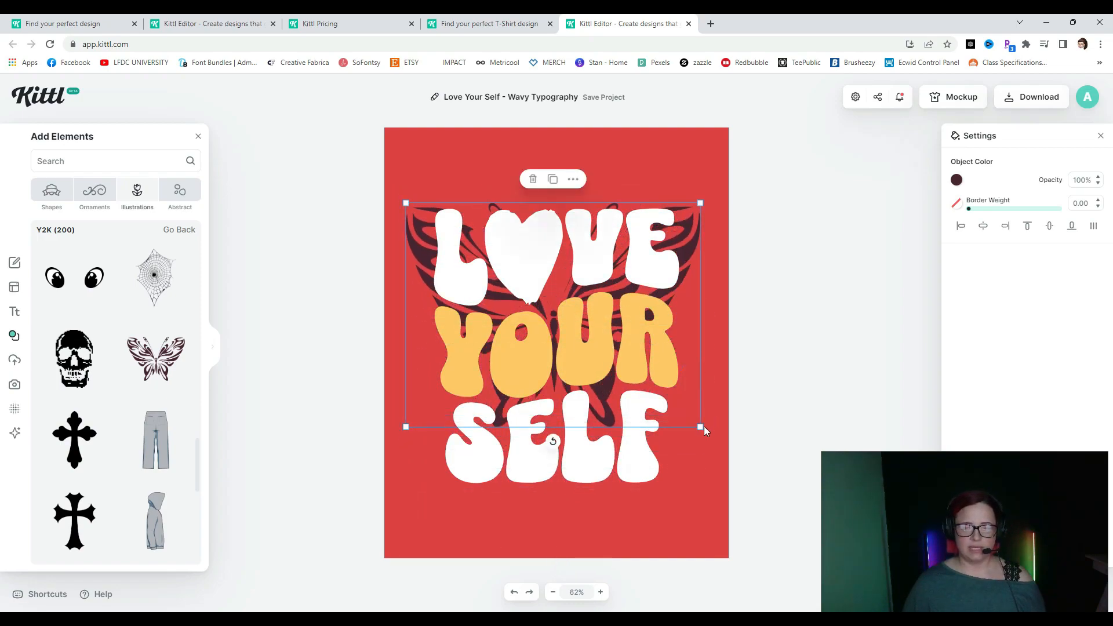
pyautogui.moveTo(700, 427); pyautogui.dragTo(727, 490)
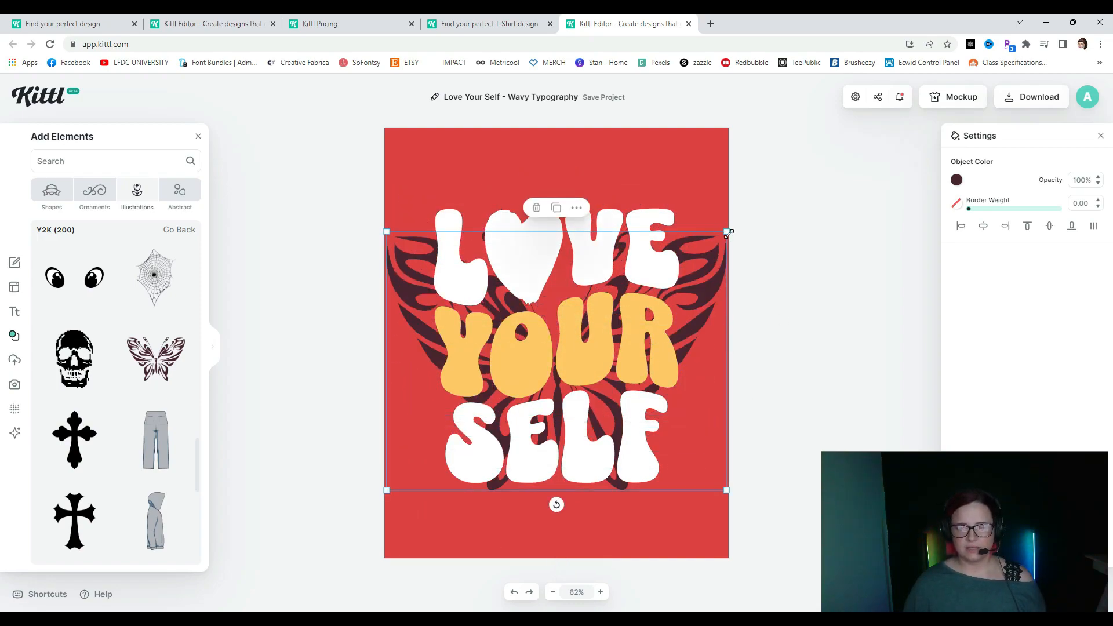
pyautogui.moveTo(727, 232); pyautogui.dragTo(561, 357)
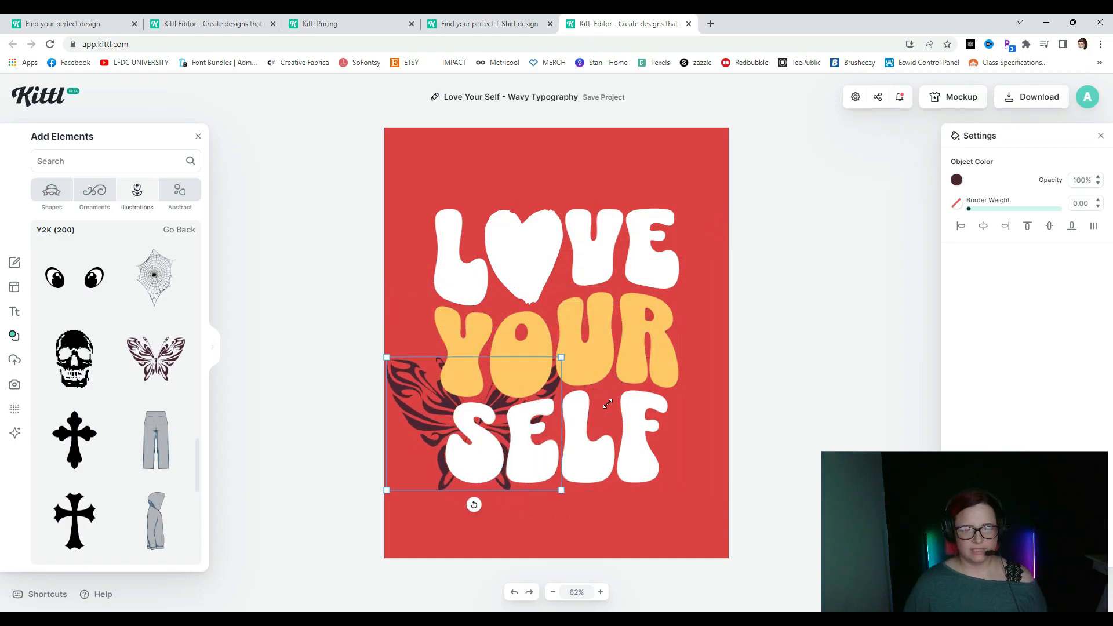
pyautogui.moveTo(607, 404); pyautogui.dragTo(554, 365)
pyautogui.moveTo(460, 420); pyautogui.dragTo(514, 467)
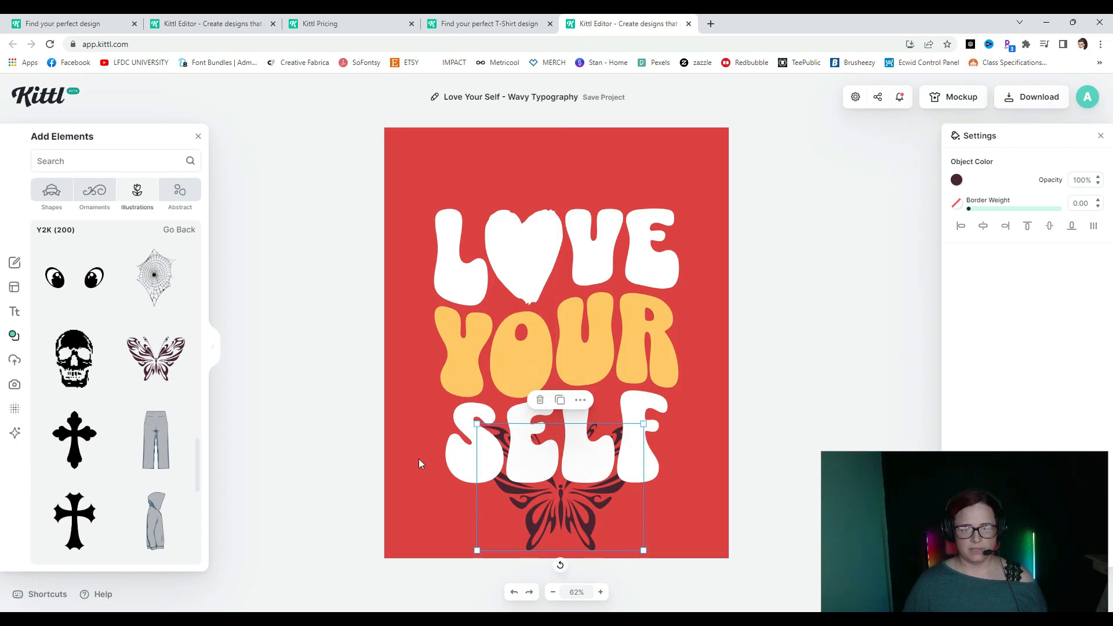
pyautogui.click(456, 450)
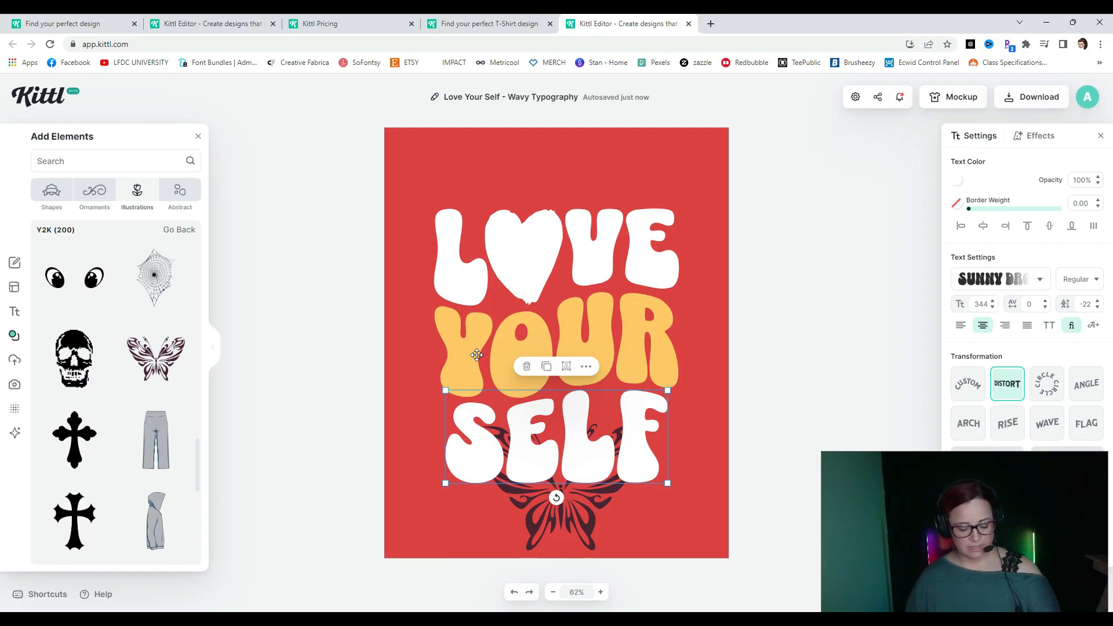
# - Select LOVE, YOUR, SELF and the heart together and move the lettering up
pyautogui.keyDown('shift'); pyautogui.click(464, 353); pyautogui.keyUp('shift')
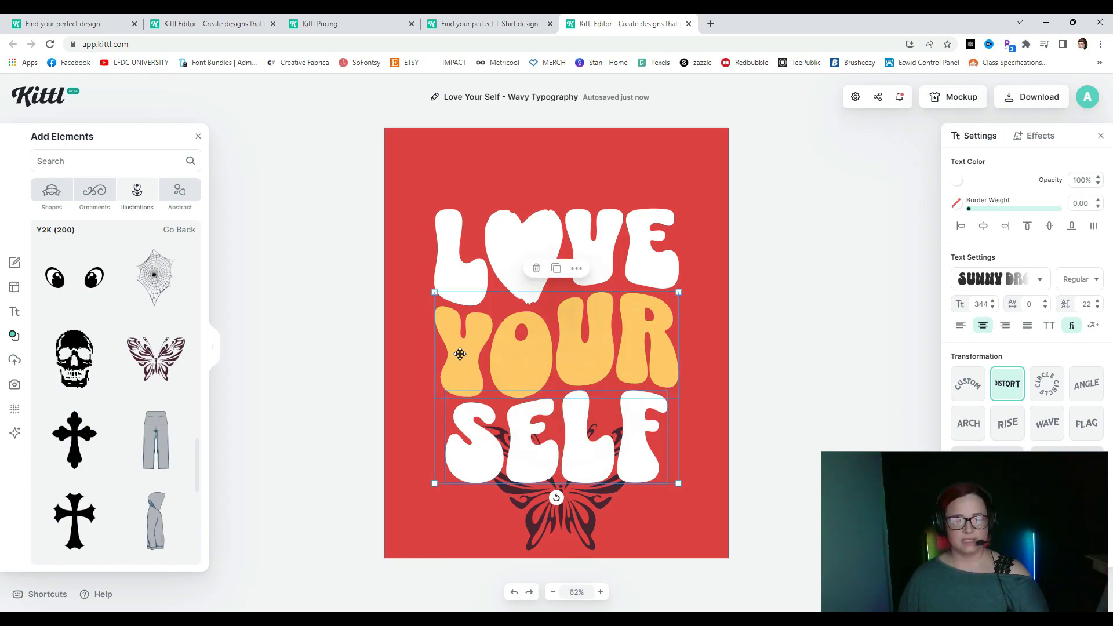
pyautogui.keyDown('shift'); pyautogui.click(451, 272); pyautogui.keyUp('shift')
pyautogui.keyDown('shift'); pyautogui.click(515, 255); pyautogui.keyUp('shift')
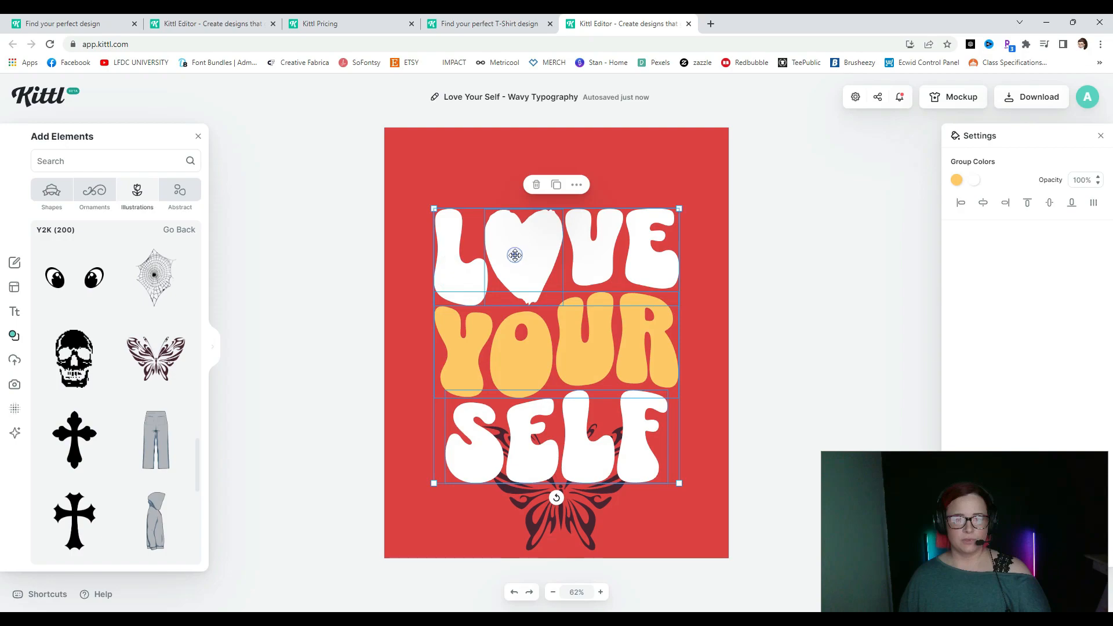
pyautogui.moveTo(538, 384); pyautogui.dragTo(538, 320)
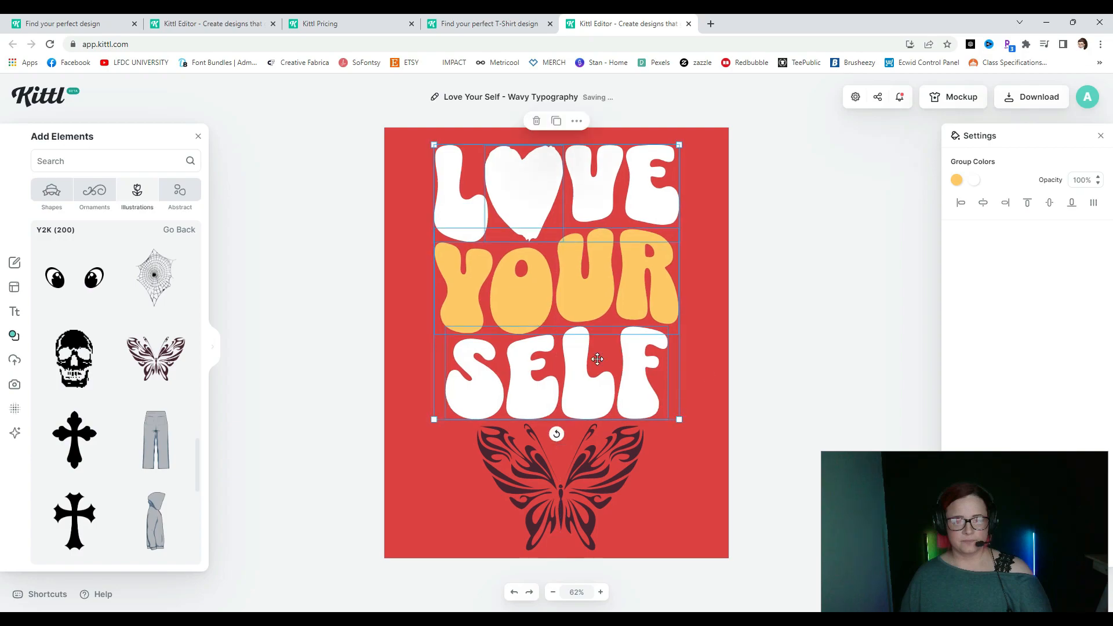
# - Resize and reposition the butterfly, then delete it and select all the lettering
pyautogui.click(840, 376)
pyautogui.click(636, 476)
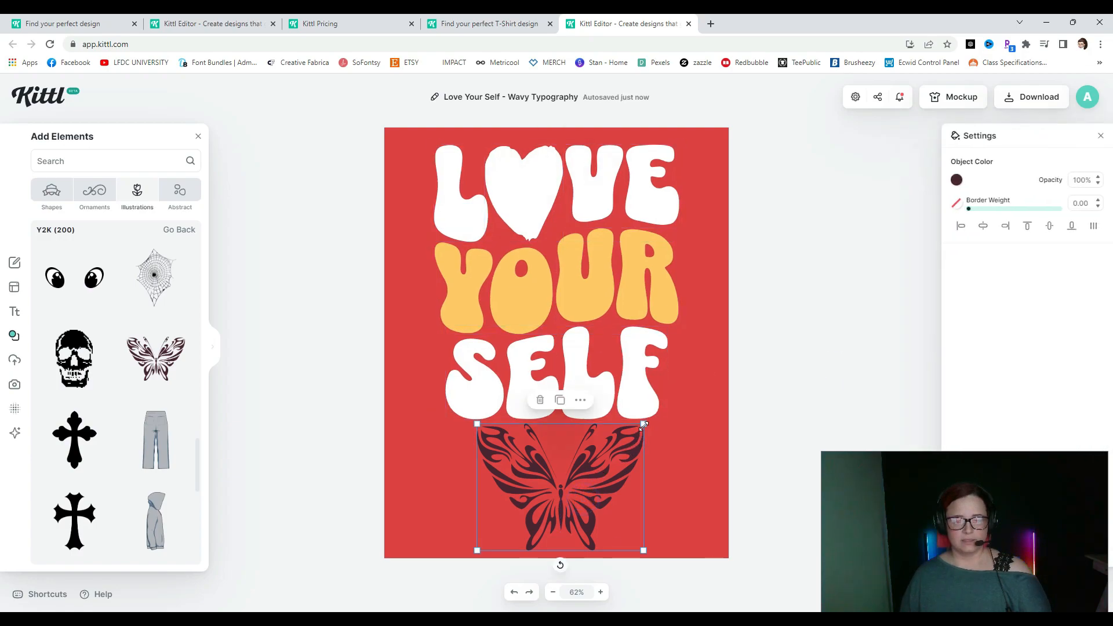
pyautogui.moveTo(643, 424); pyautogui.dragTo(631, 434)
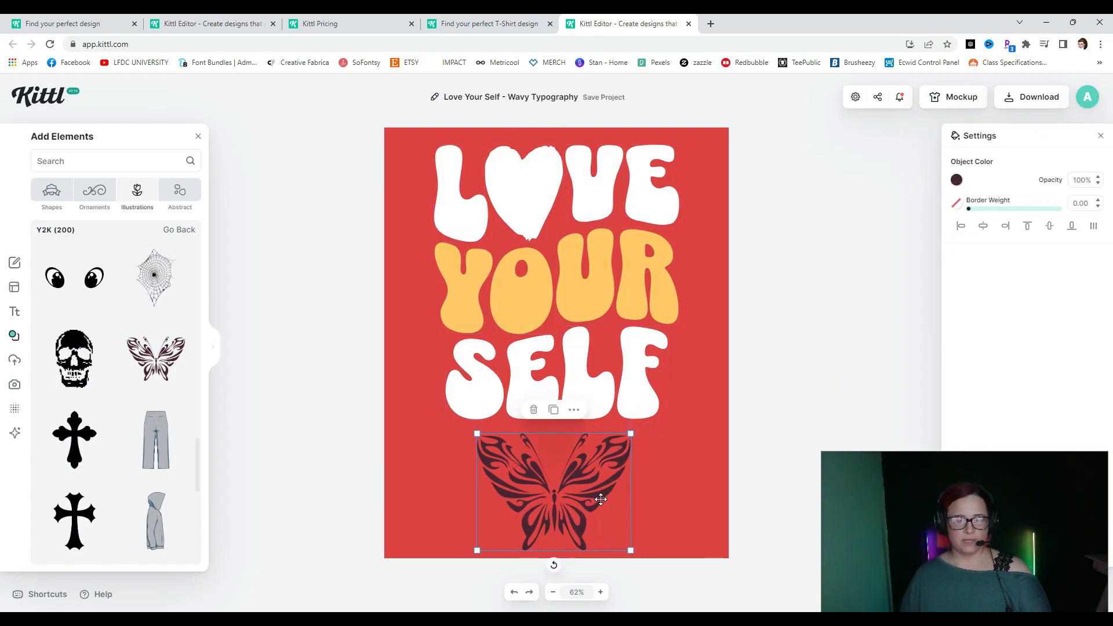
pyautogui.moveTo(601, 499); pyautogui.dragTo(568, 234)
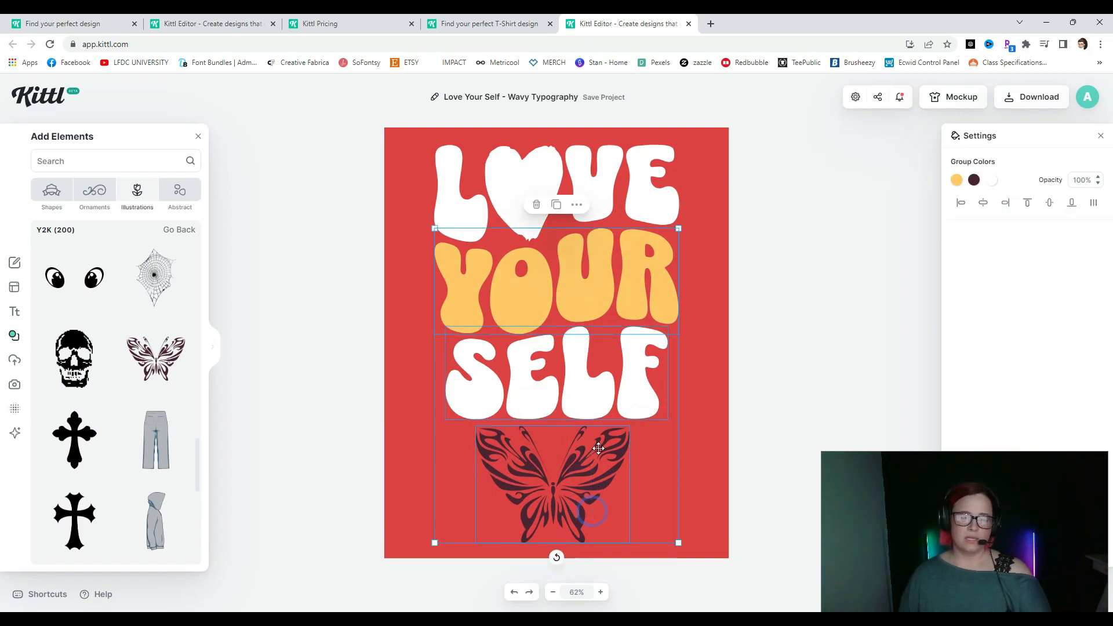
pyautogui.click(779, 485)
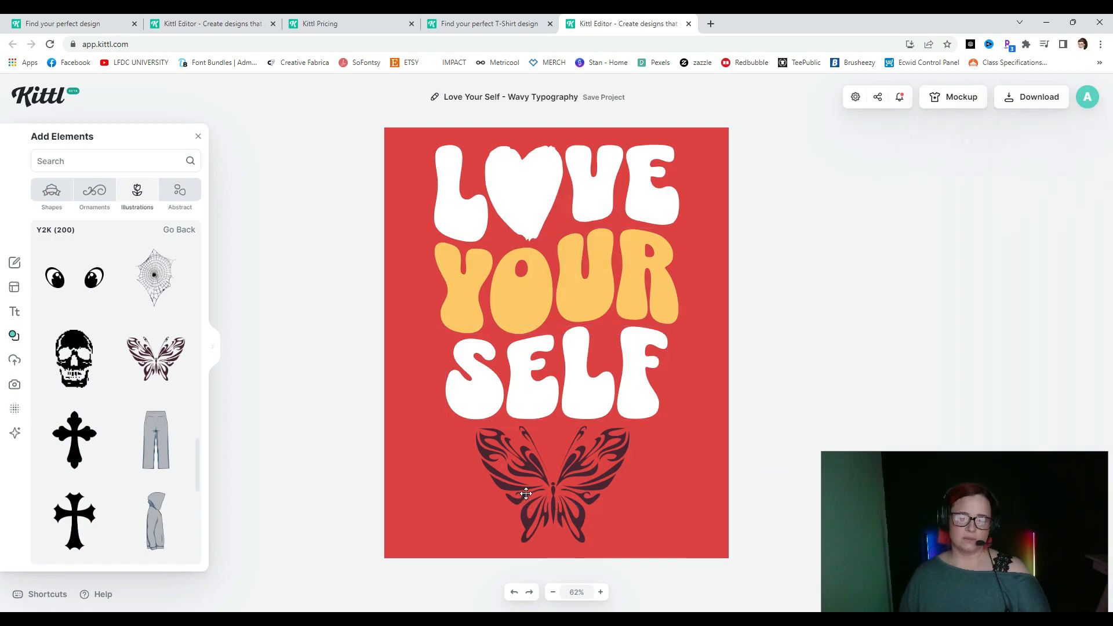
pyautogui.click(620, 440)
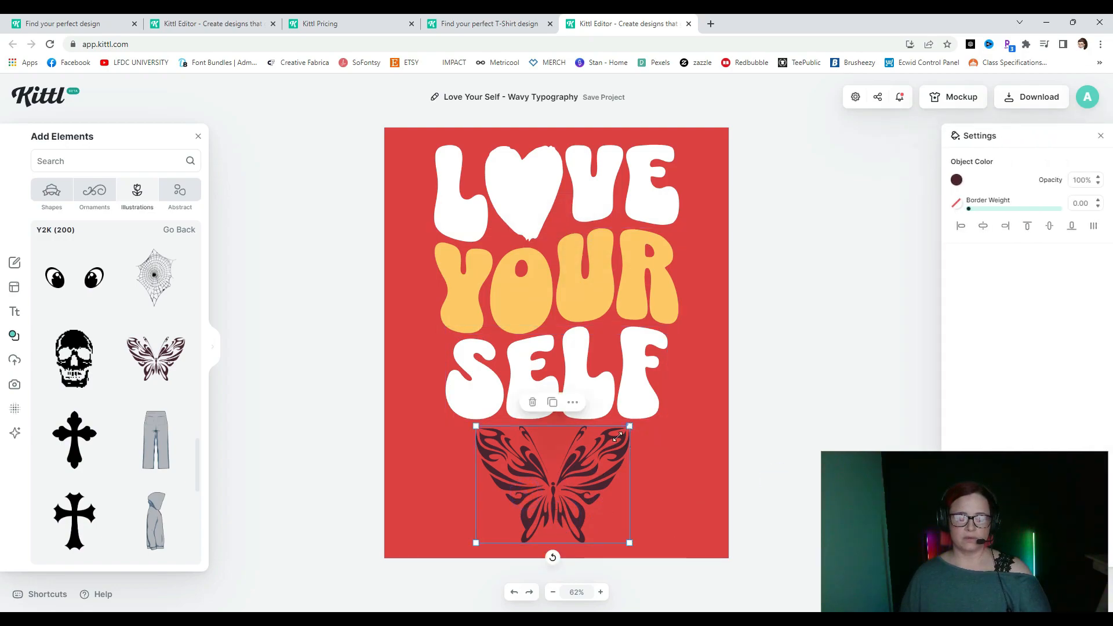
pyautogui.moveTo(629, 426); pyautogui.dragTo(570, 472)
pyautogui.moveTo(532, 526)
pyautogui.mouseDown()
pyautogui.moveTo(546, 170)
pyautogui.moveTo(530, 209)
pyautogui.moveTo(541, 450)
pyautogui.moveTo(550, 528)
pyautogui.moveTo(568, 516)
pyautogui.moveTo(537, 517)
pyautogui.mouseUp()
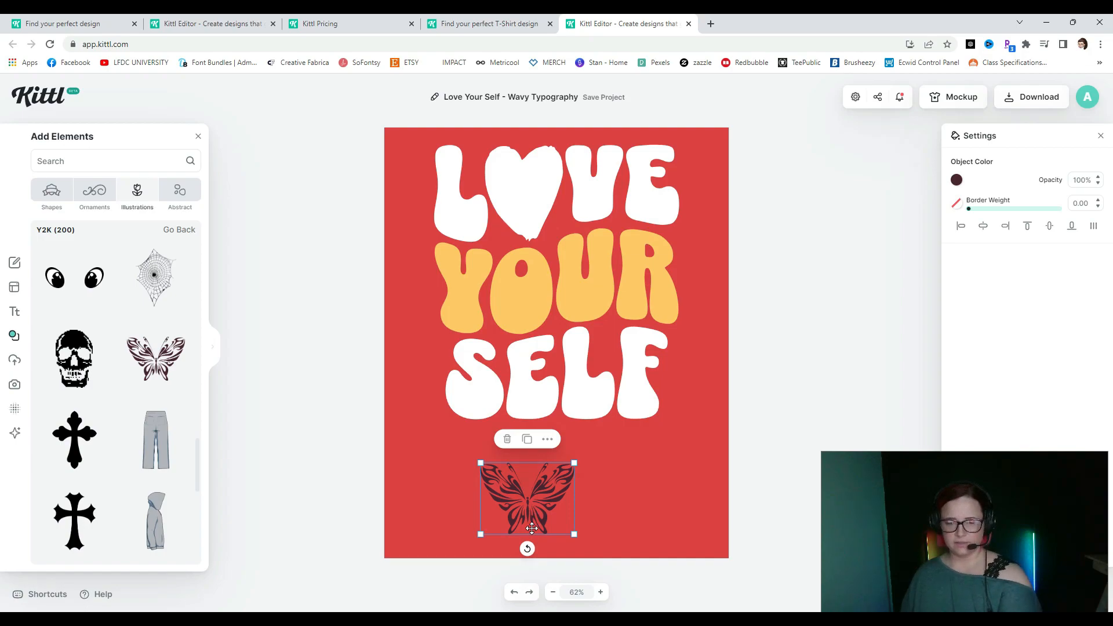
pyautogui.click(507, 439)
pyautogui.moveTo(355, 116); pyautogui.dragTo(815, 492)
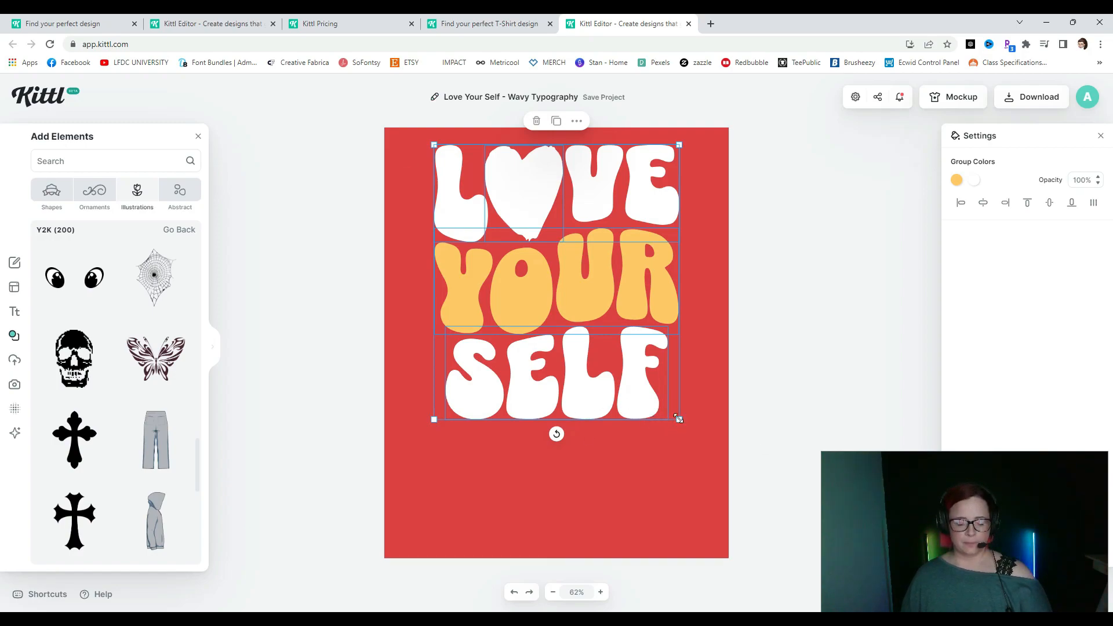
# - Enlarge and recentre the LOVE YOUR SELF lettering, then delete the heart from LOVE
pyautogui.moveTo(679, 418); pyautogui.dragTo(743, 491)
pyautogui.moveTo(615, 425); pyautogui.dragTo(583, 455)
pyautogui.click(780, 318)
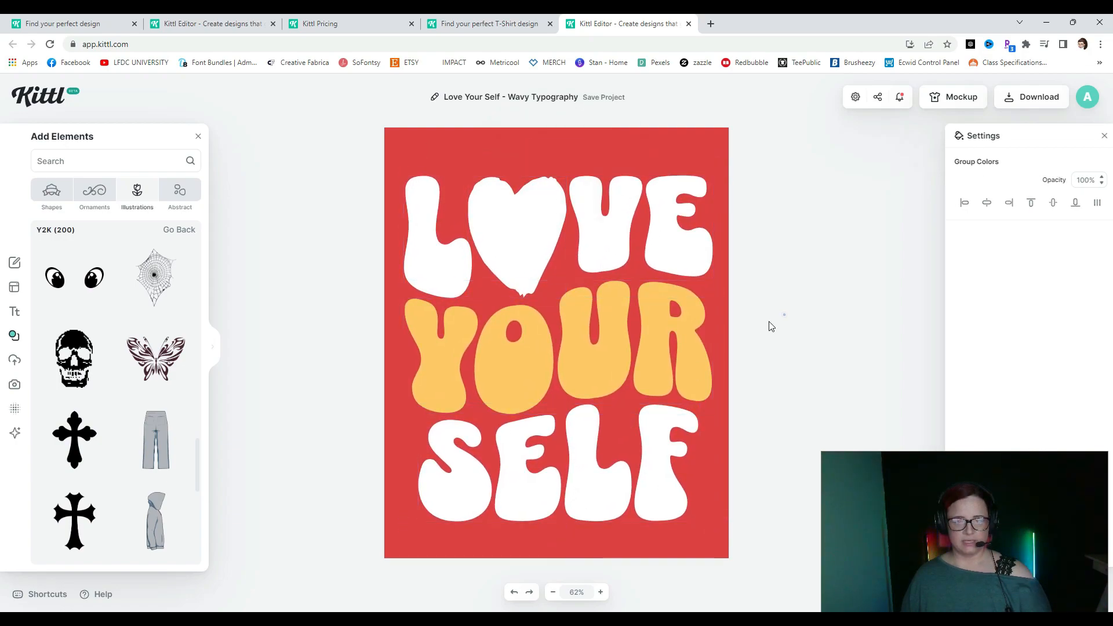
pyautogui.click(535, 242)
pyautogui.press('Delete')
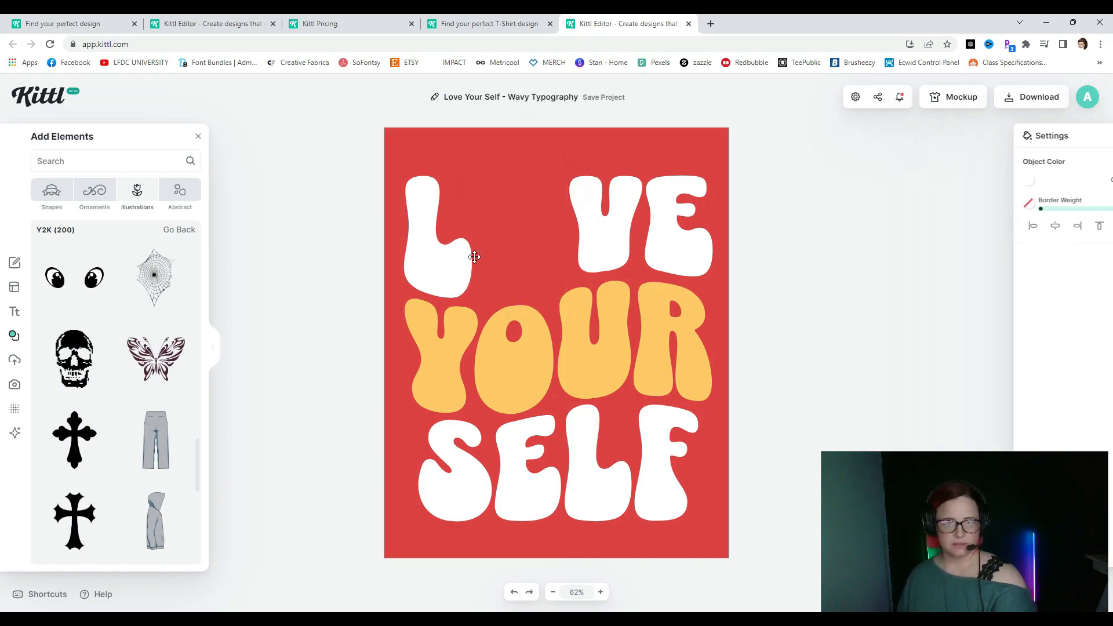
# - Add the butterfly into the O gap, enlarge it and tilt it slightly
pyautogui.click(159, 370)
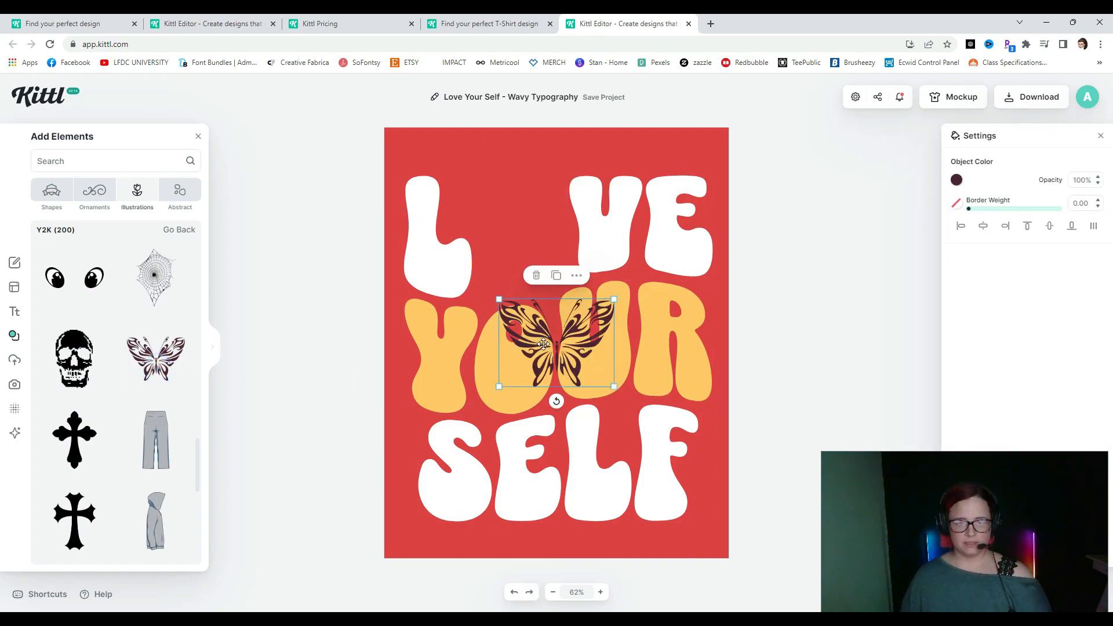
pyautogui.moveTo(541, 343); pyautogui.dragTo(492, 216)
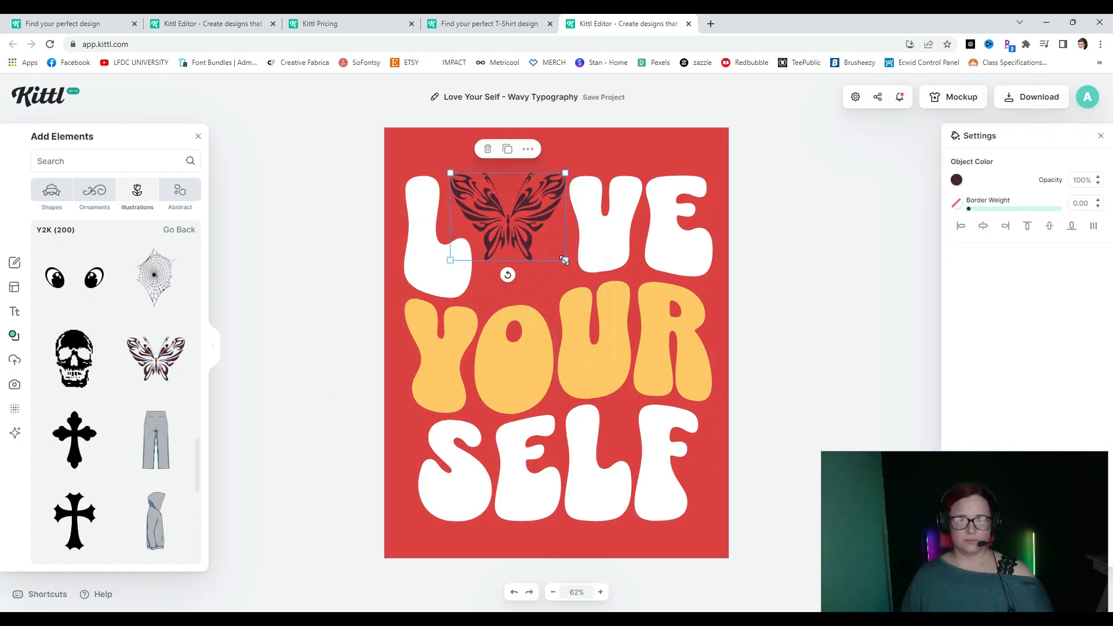
pyautogui.moveTo(564, 261); pyautogui.dragTo(601, 288)
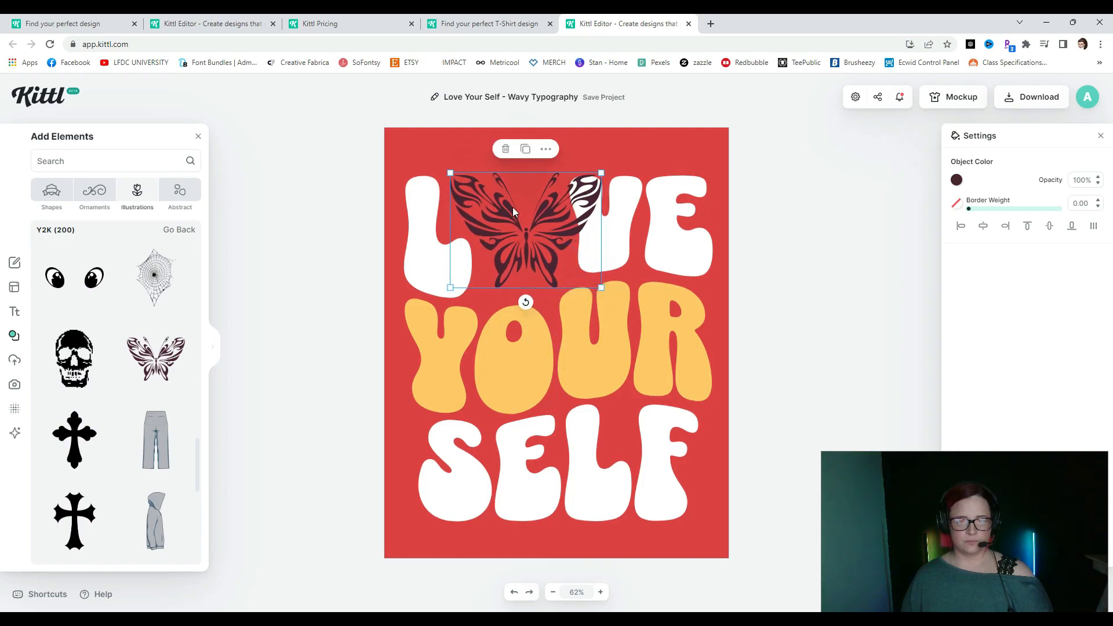
pyautogui.moveTo(524, 302); pyautogui.dragTo(535, 300)
# - Change the artboard background colour from red to transparent (no colour)
pyautogui.click(602, 162)
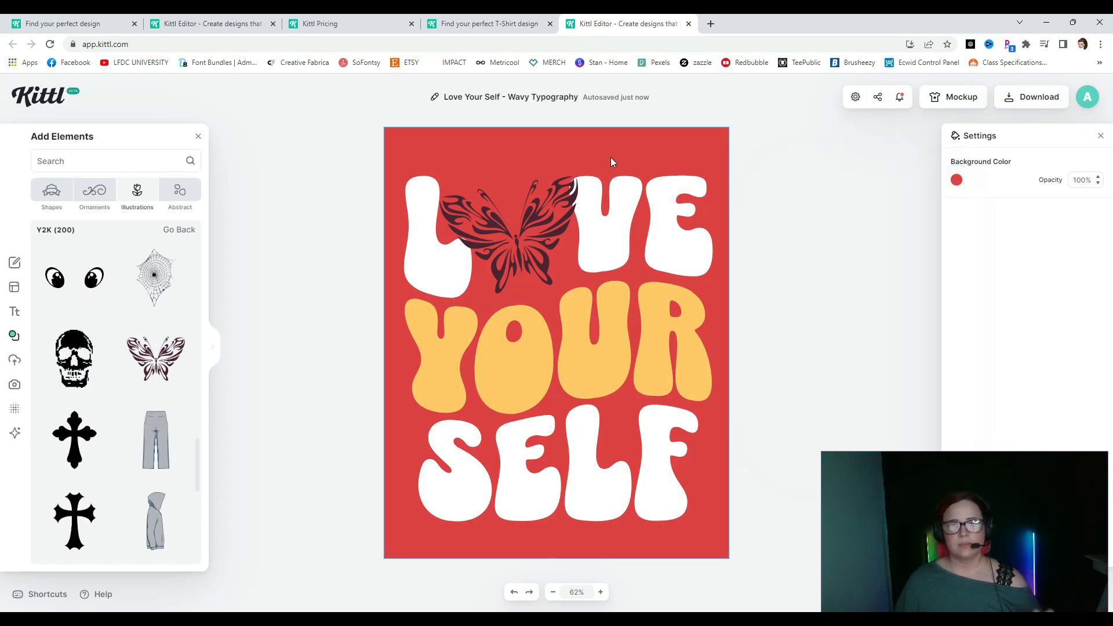
pyautogui.click(957, 181)
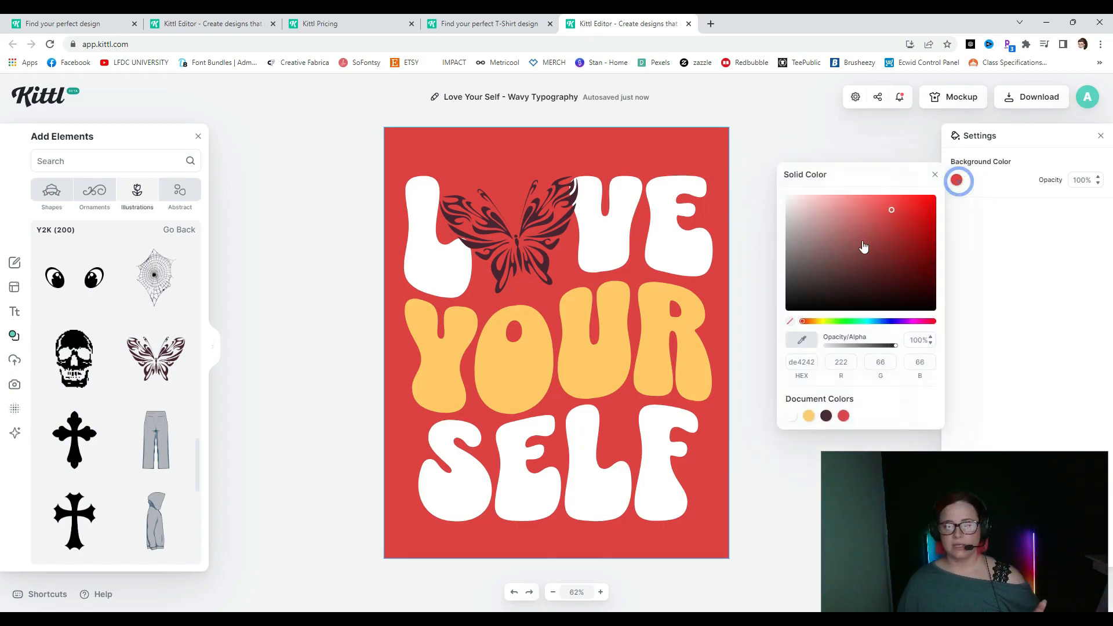
pyautogui.click(789, 323)
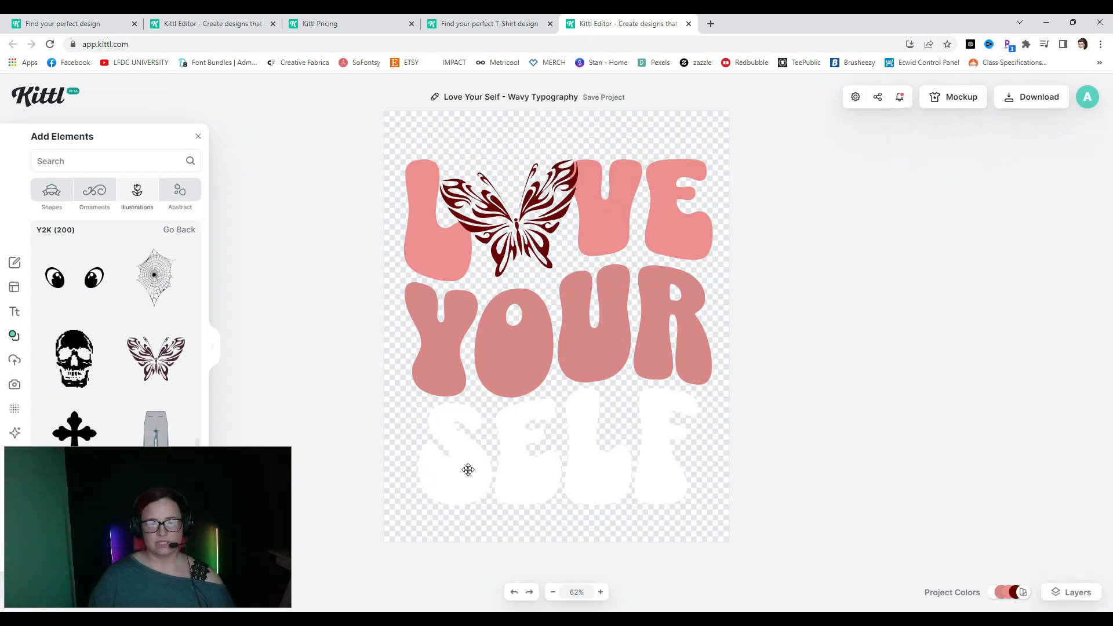
# - Recolour the lettering: LOVE light blue, YOUR dusty pink, SELF orange
pyautogui.click(469, 469)
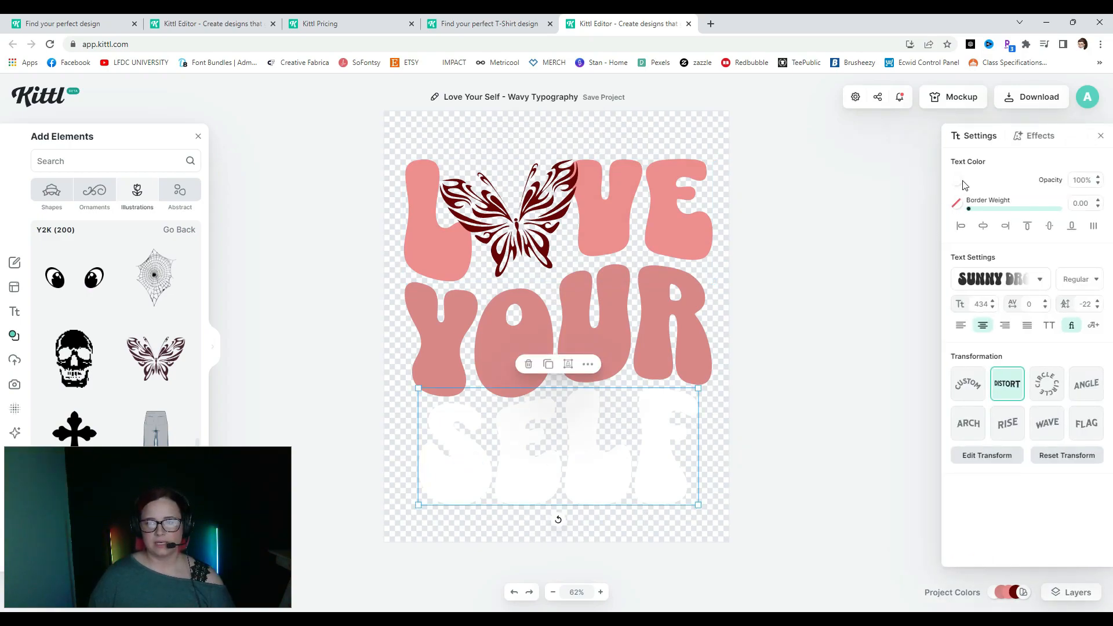
pyautogui.click(956, 180)
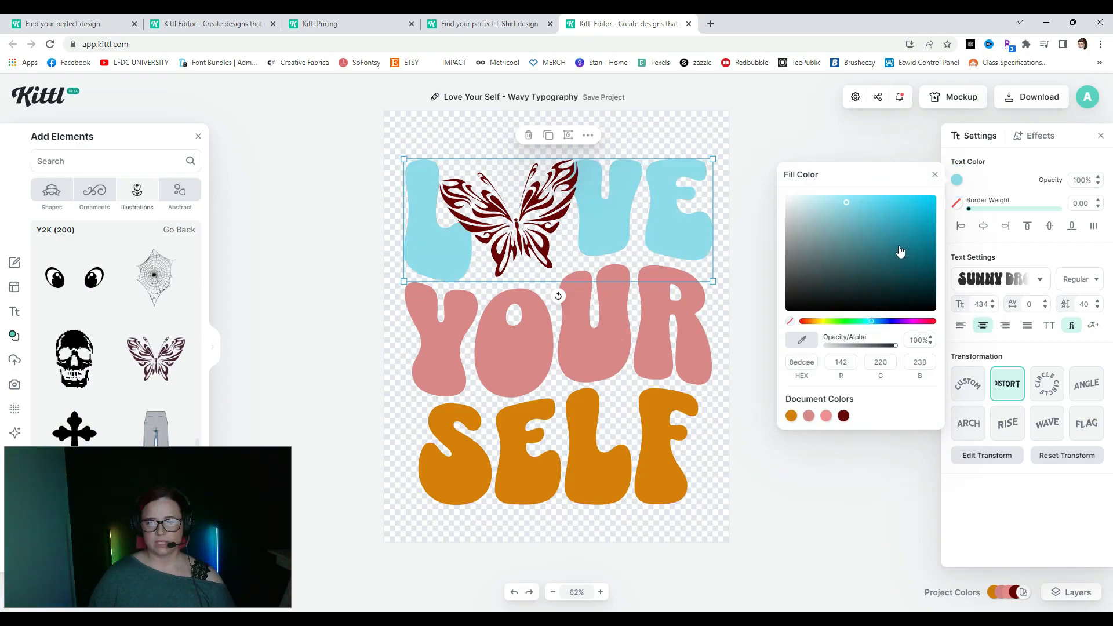
pyautogui.click(760, 216)
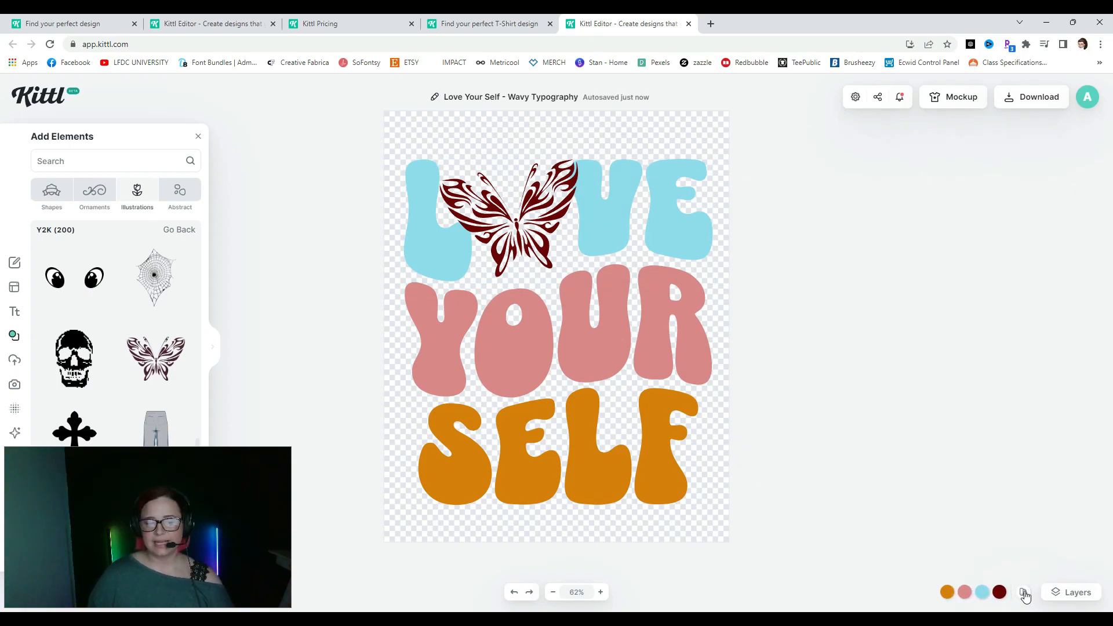
# - Preview lilac, Olive Tree, 80s Retro Vibes and French Sweets palettes on the design
pyautogui.click(1024, 592)
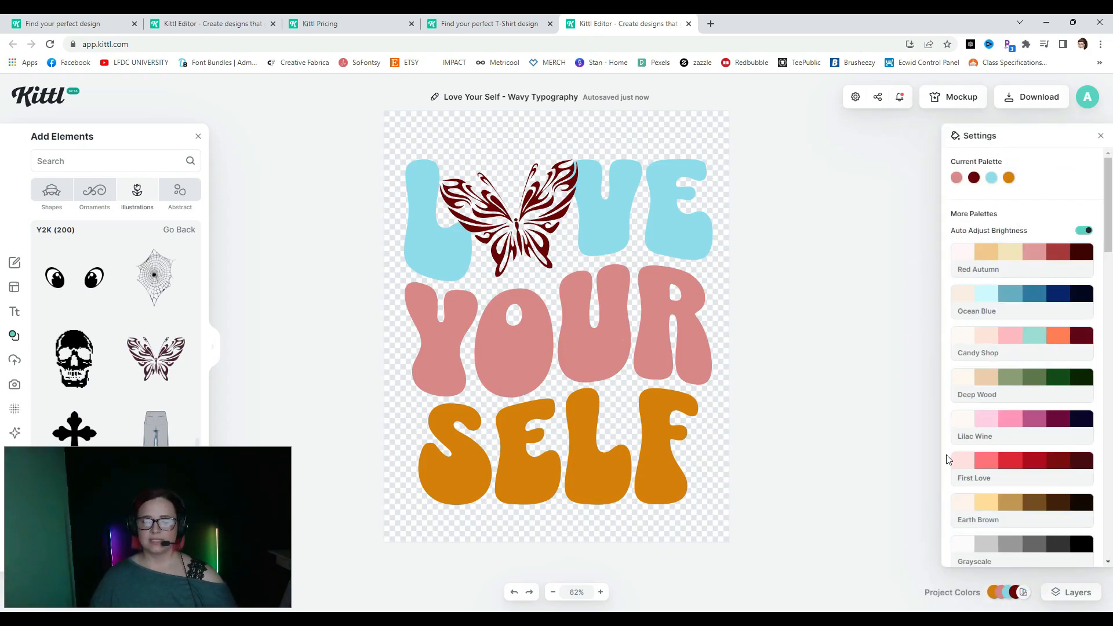
pyautogui.scroll(-10, 1053, 472)
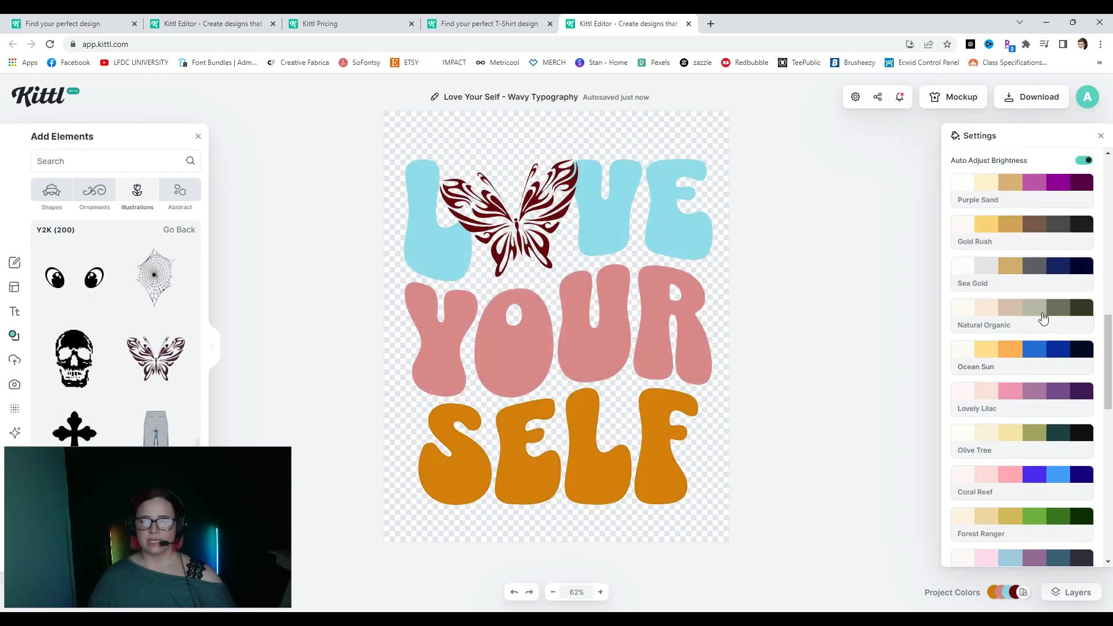
pyautogui.click(1037, 184)
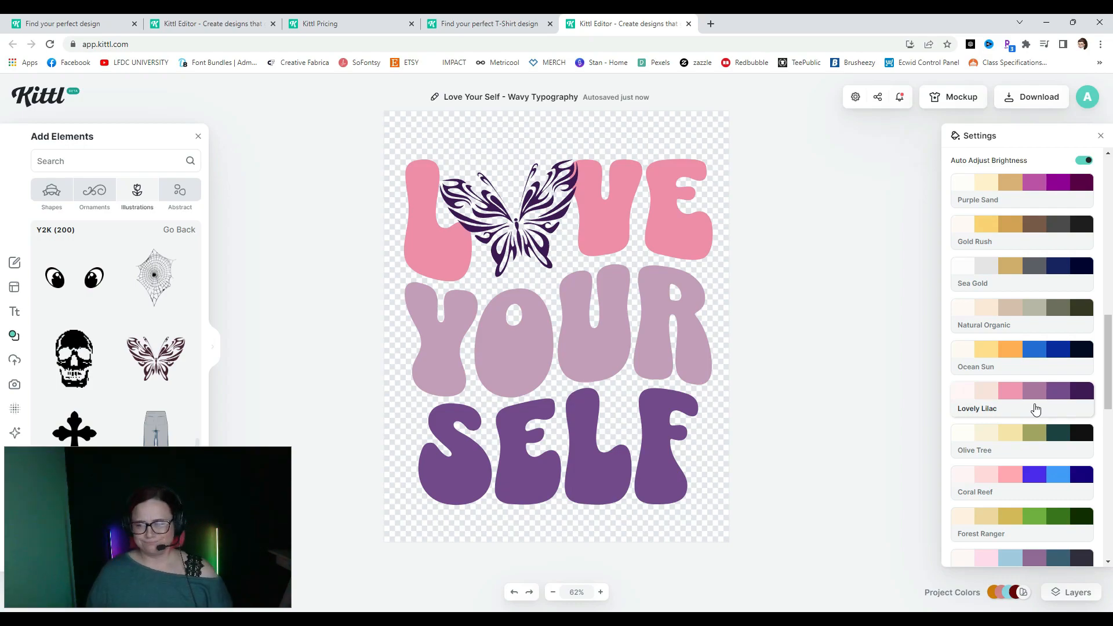
pyautogui.click(1039, 431)
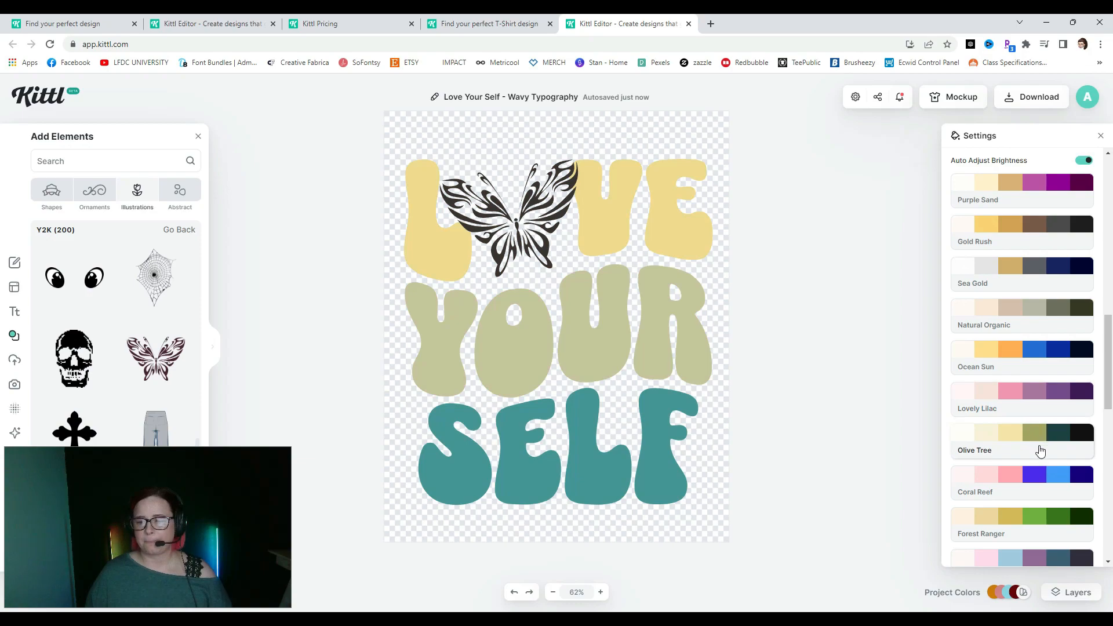
pyautogui.scroll(-6, 1039, 431)
pyautogui.click(1039, 445)
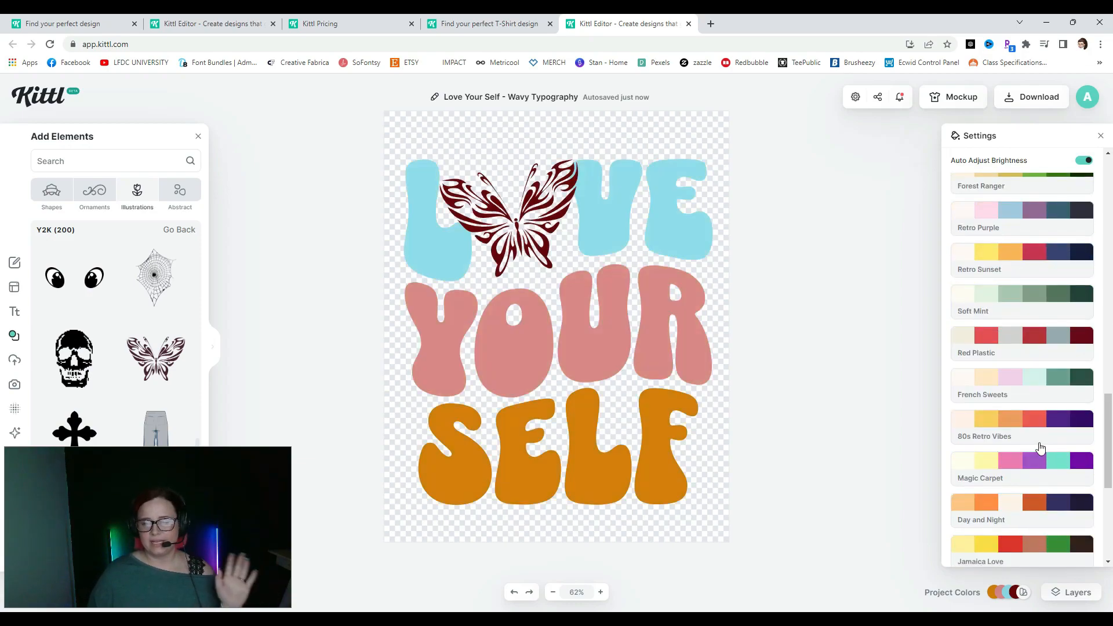
pyautogui.click(1044, 378)
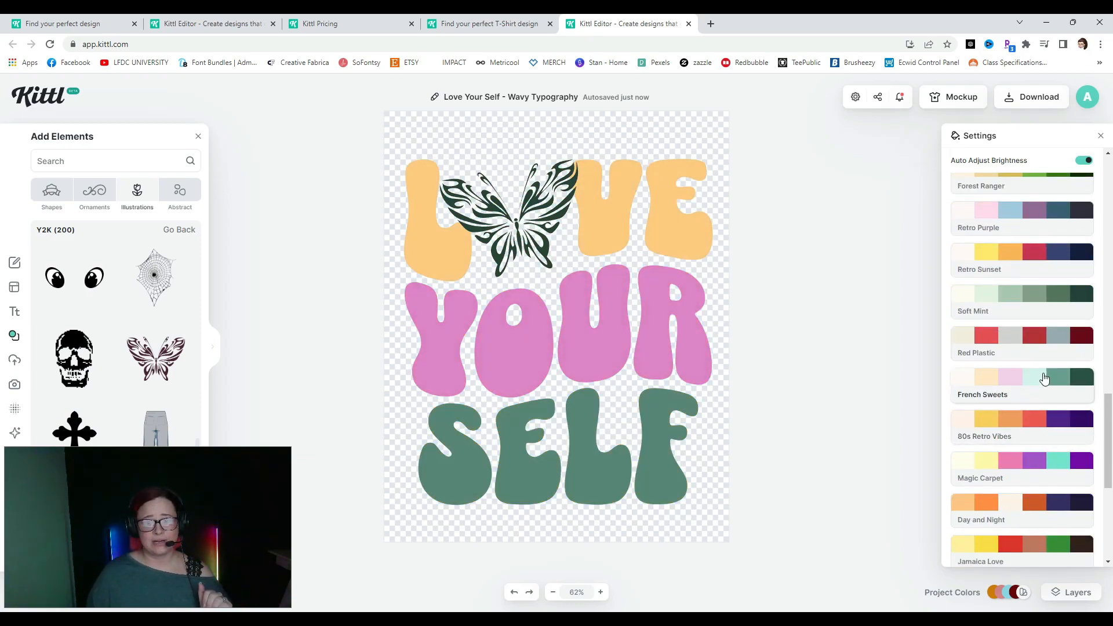
pyautogui.click(1038, 424)
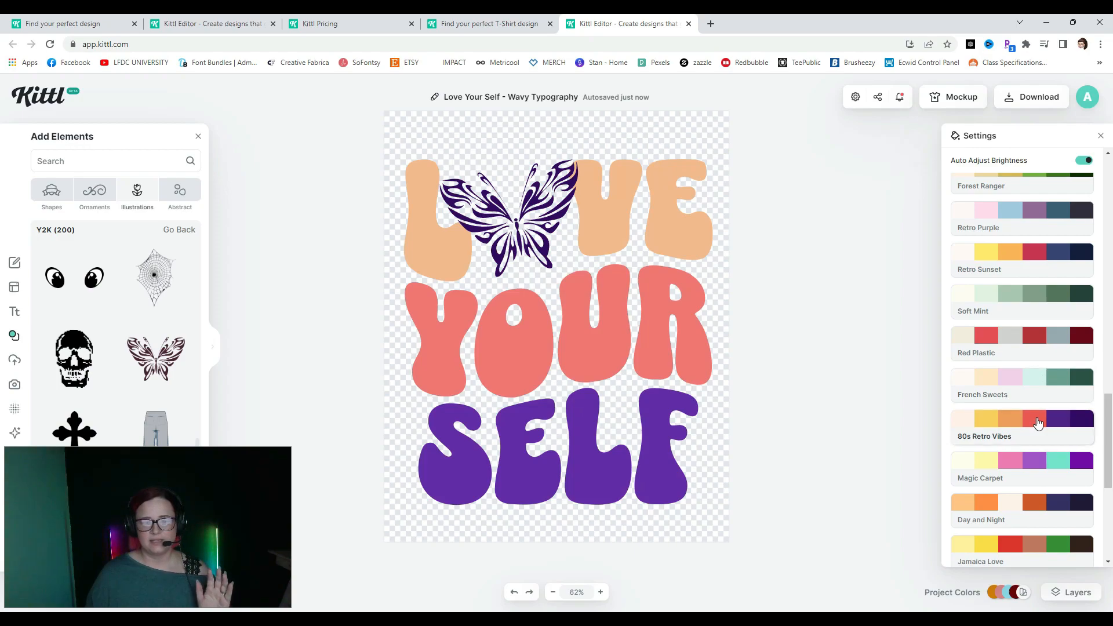
# - Try Deep Wood, then recolour the design with the Mango Dreams palette
pyautogui.scroll(-5, 1038, 444)
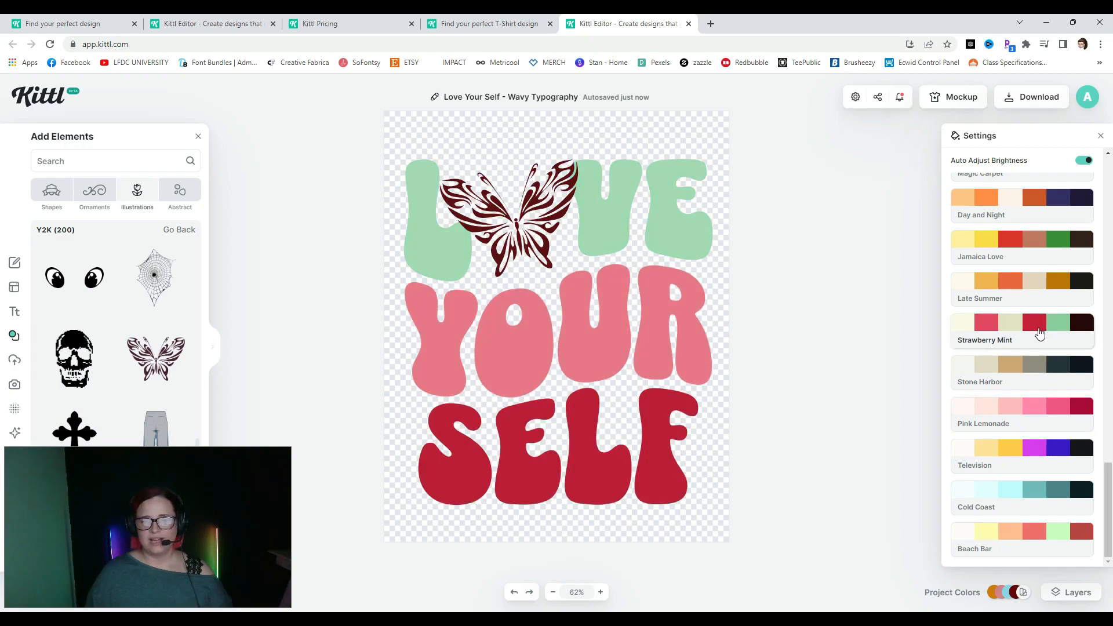
pyautogui.scroll(15, 1039, 334)
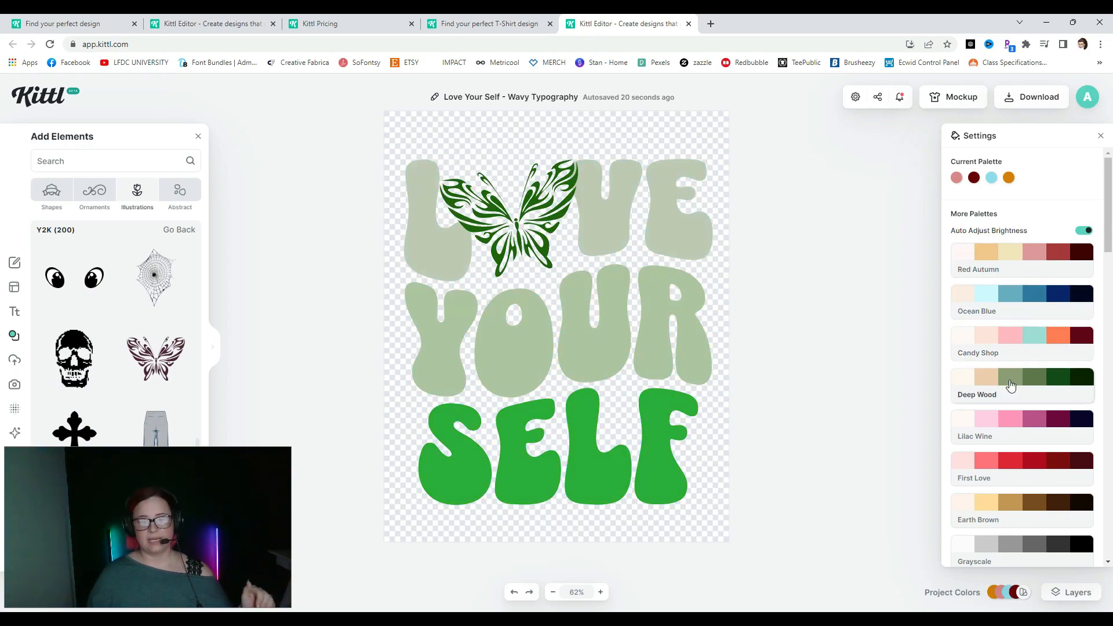
pyautogui.scroll(-5, 1017, 378)
pyautogui.click(1017, 406)
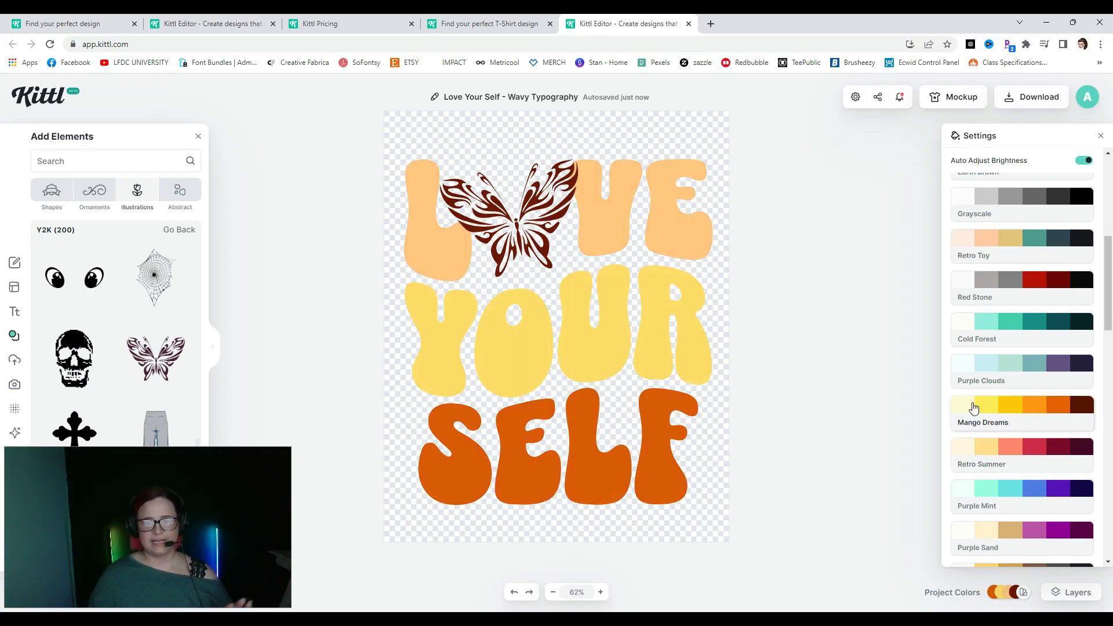
pyautogui.click(1014, 418)
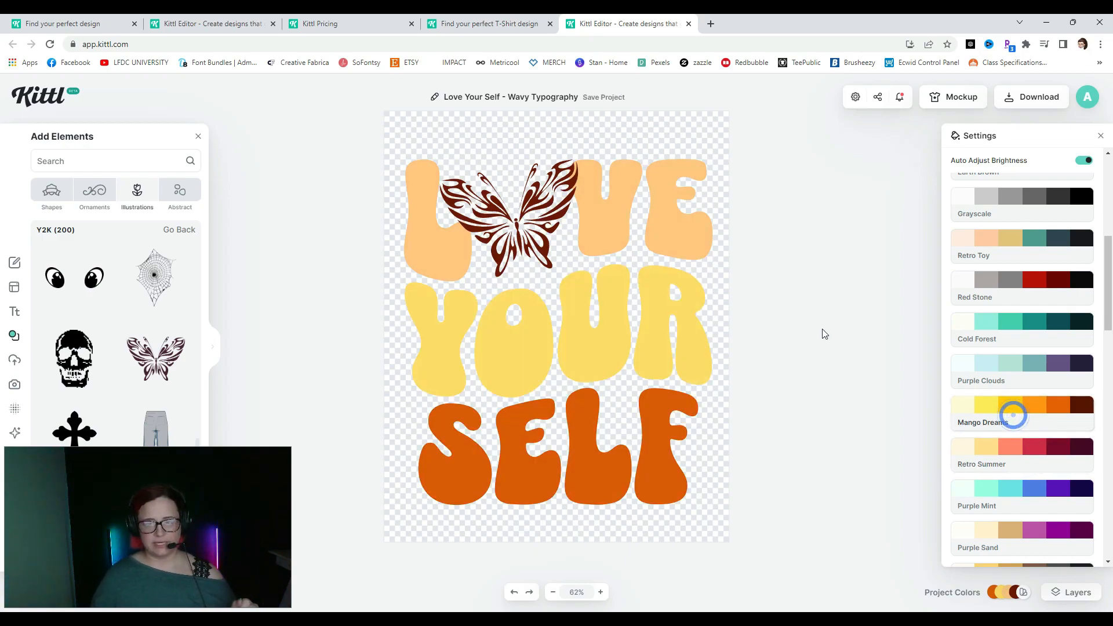
pyautogui.click(751, 273)
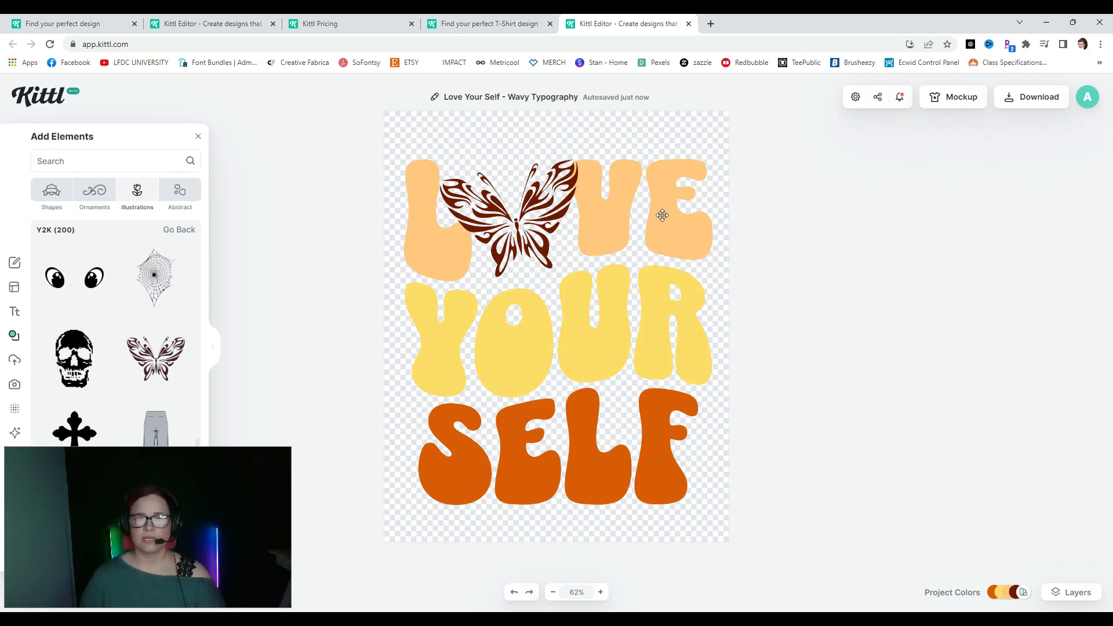
# - Add a drop shadow to the LOVE text and push its offset further out
pyautogui.click(662, 214)
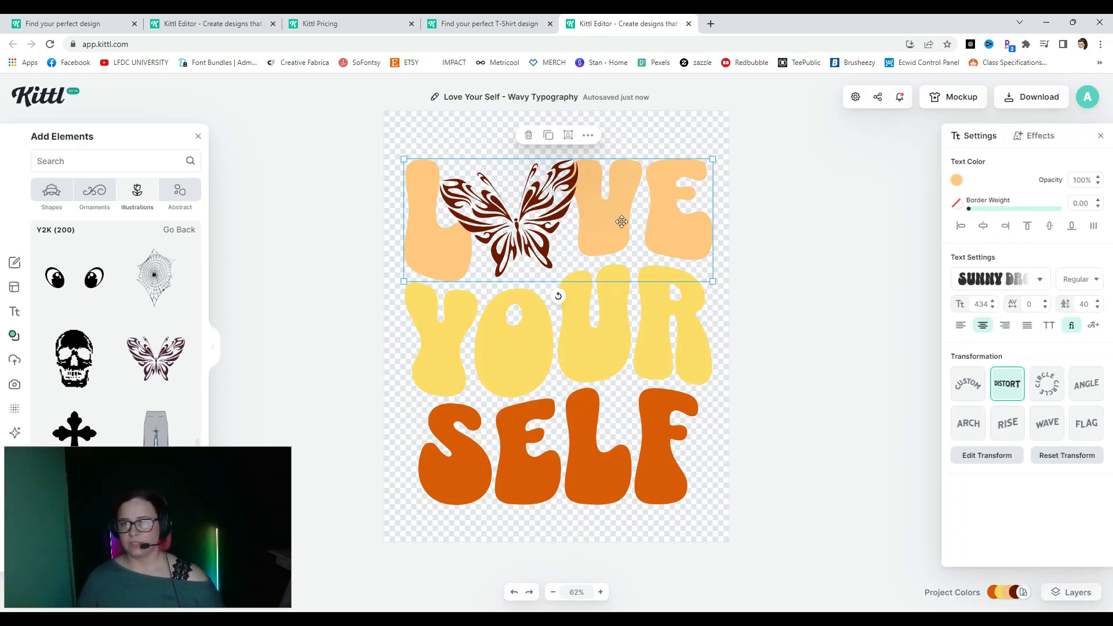
pyautogui.click(1030, 143)
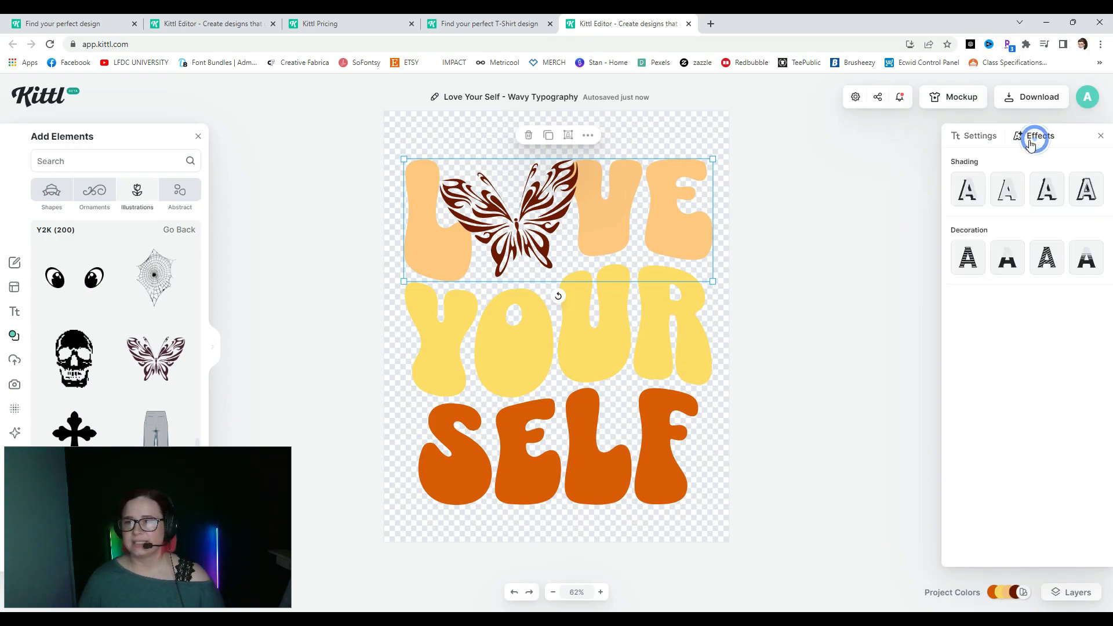
pyautogui.click(977, 197)
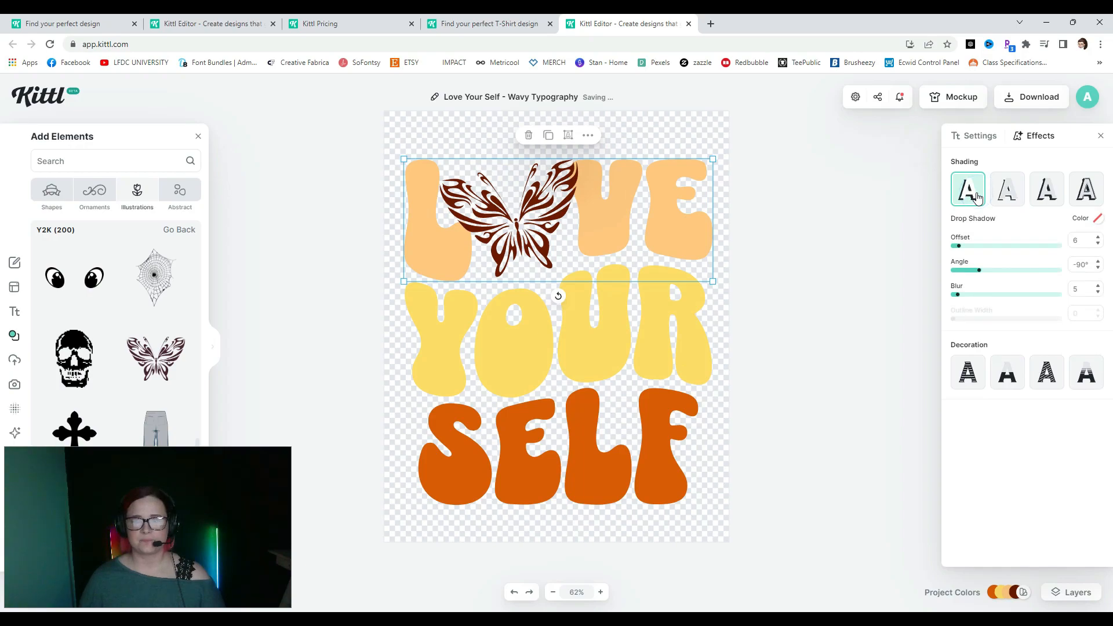
pyautogui.click(961, 247)
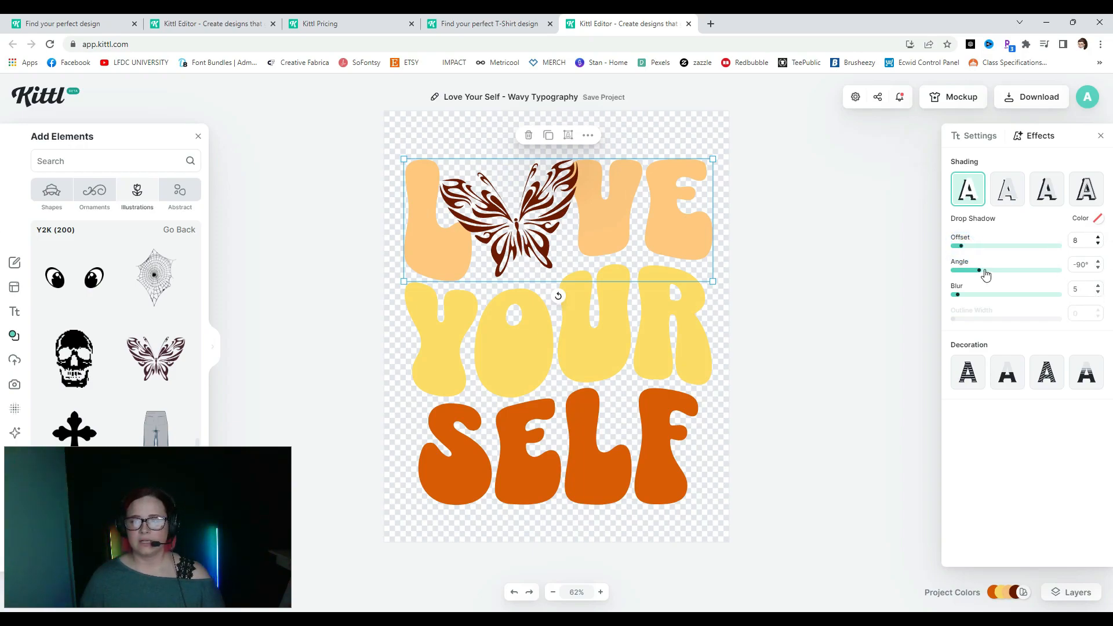
pyautogui.moveTo(961, 250); pyautogui.dragTo(999, 245)
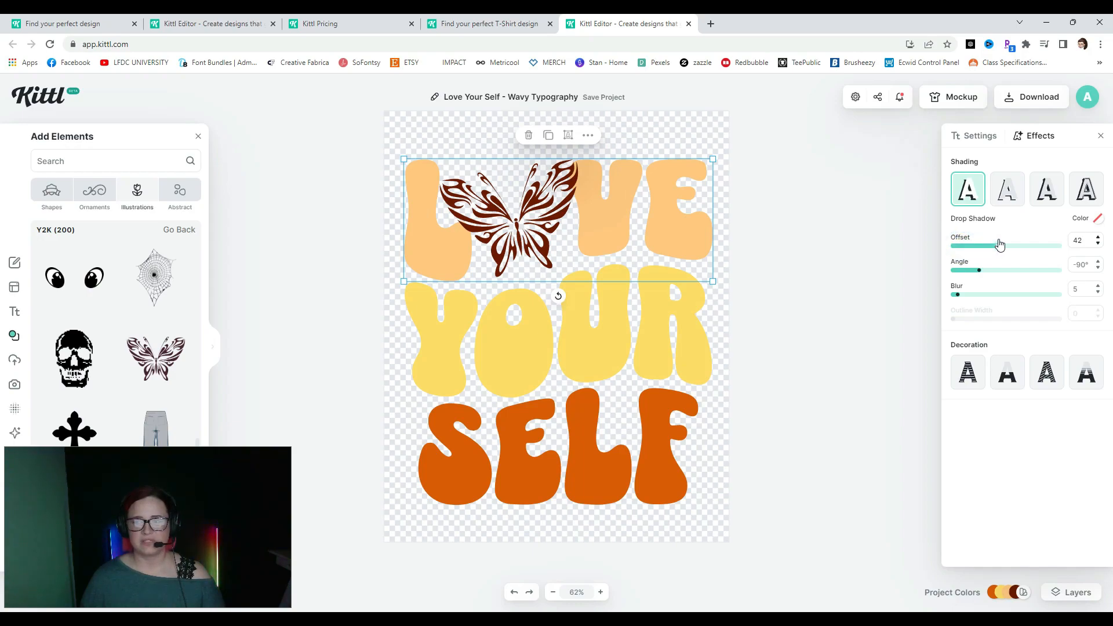
# - Change the drop shadow colour from white to dark grey 5b5b5b
pyautogui.click(1097, 220)
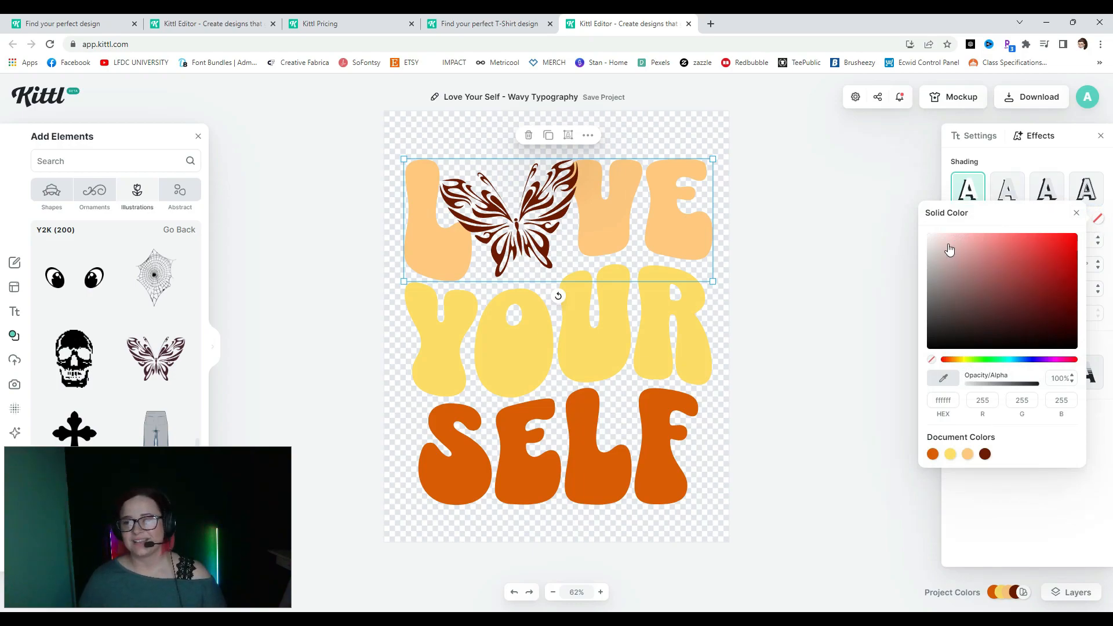
pyautogui.moveTo(930, 238); pyautogui.dragTo(920, 224)
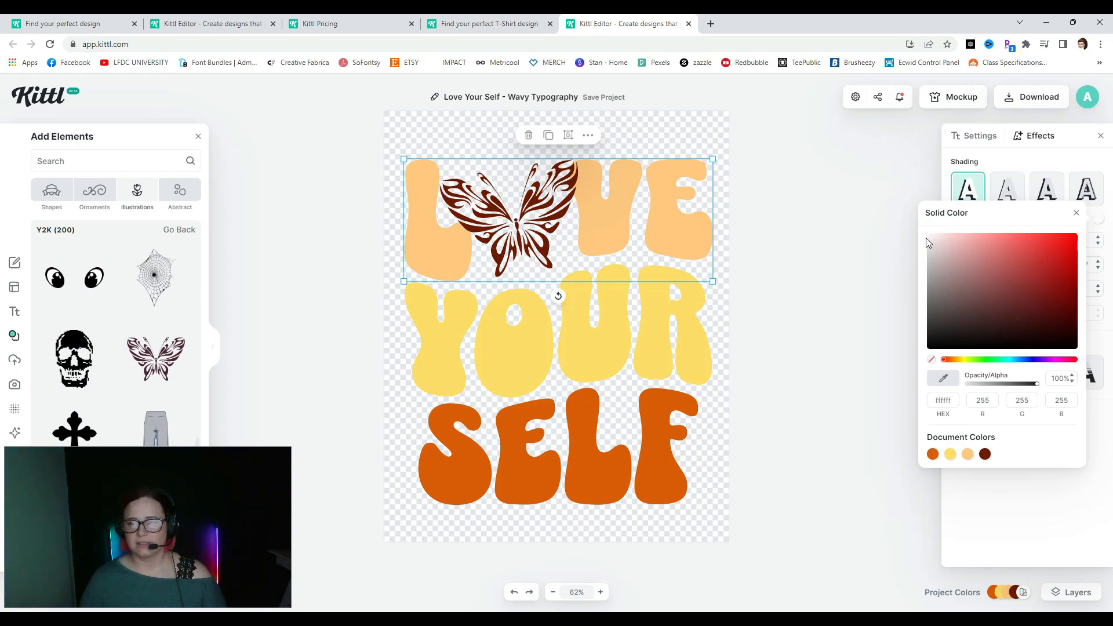
pyautogui.click(928, 236)
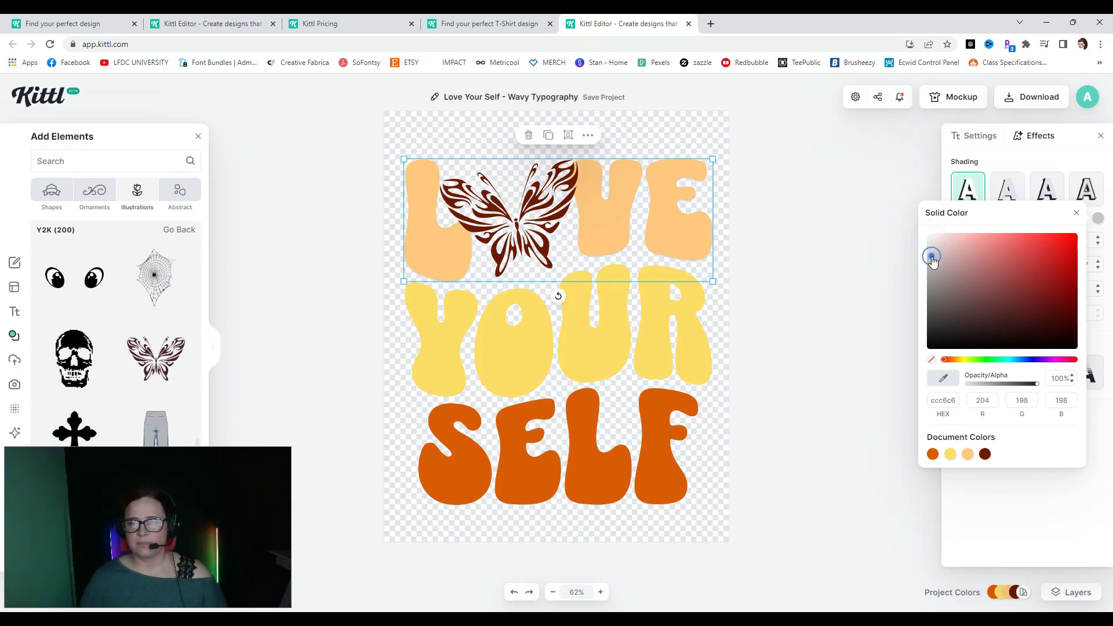
pyautogui.click(933, 285)
pyautogui.moveTo(934, 287); pyautogui.dragTo(908, 314)
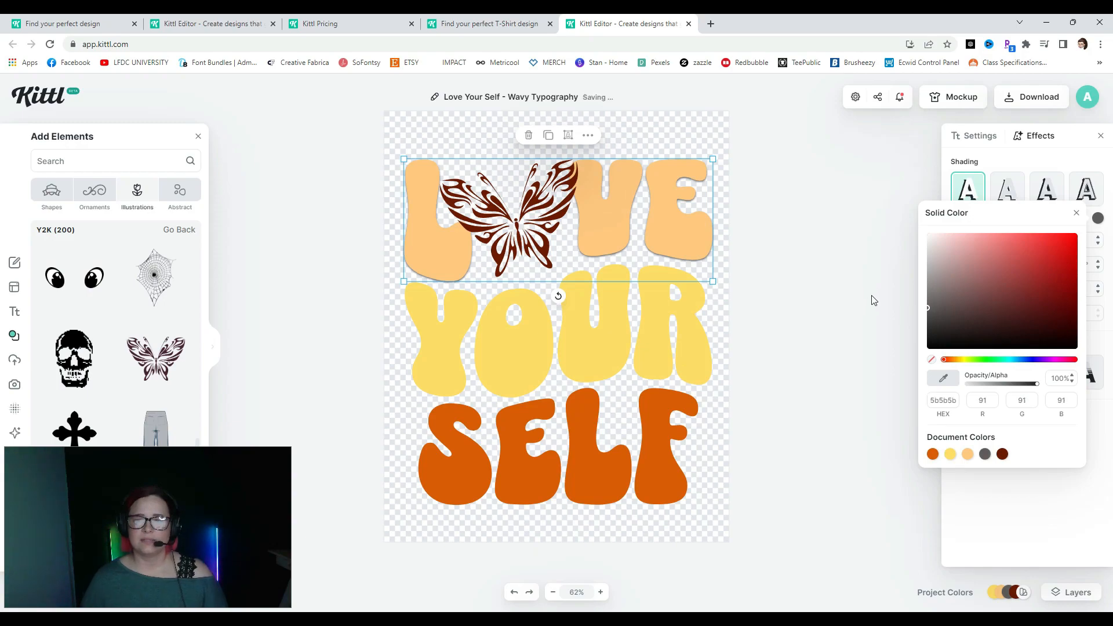
# - Try drop and line shadows on LOVE, then settle on a block shadow at offset 8, -139°
pyautogui.click(1086, 374)
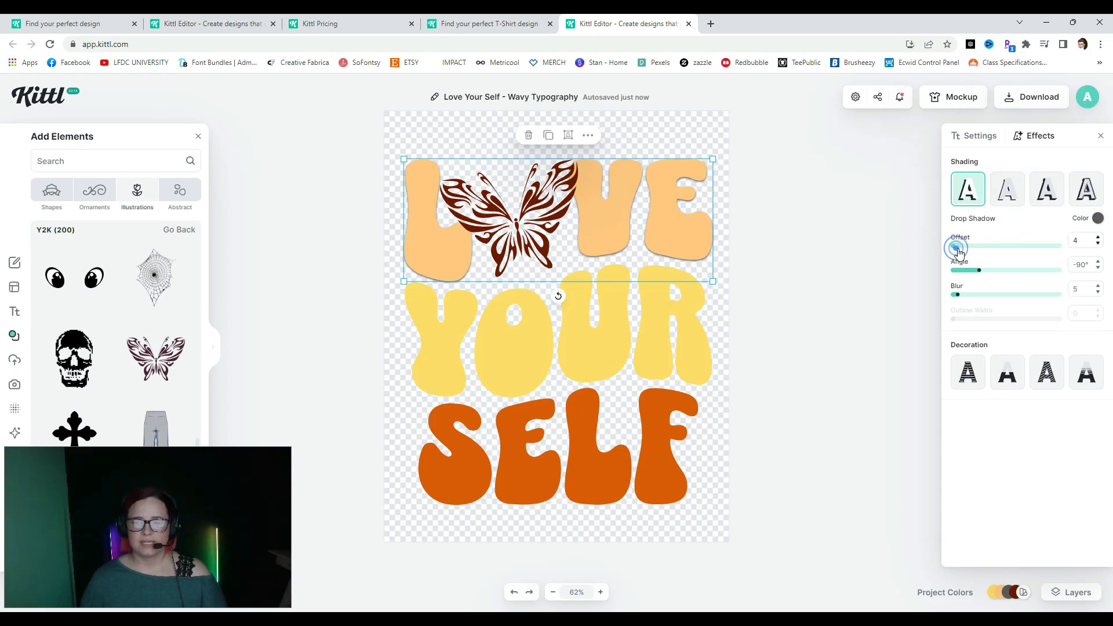
pyautogui.moveTo(956, 249); pyautogui.dragTo(974, 250)
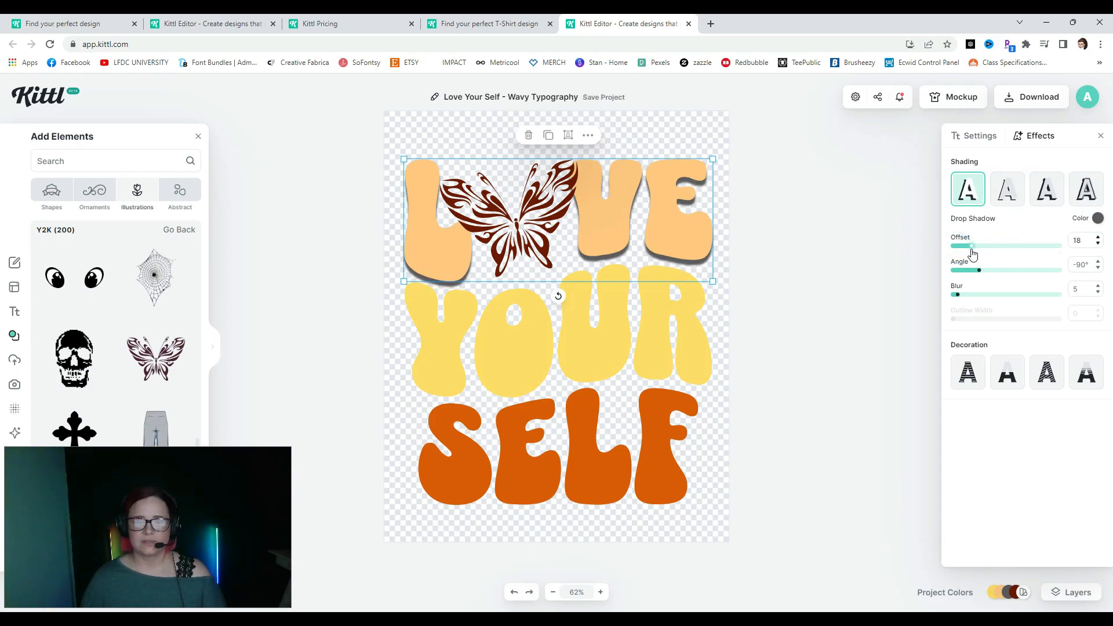
pyautogui.moveTo(979, 271)
pyautogui.mouseDown()
pyautogui.moveTo(998, 274)
pyautogui.moveTo(984, 304)
pyautogui.moveTo(959, 295)
pyautogui.mouseUp()
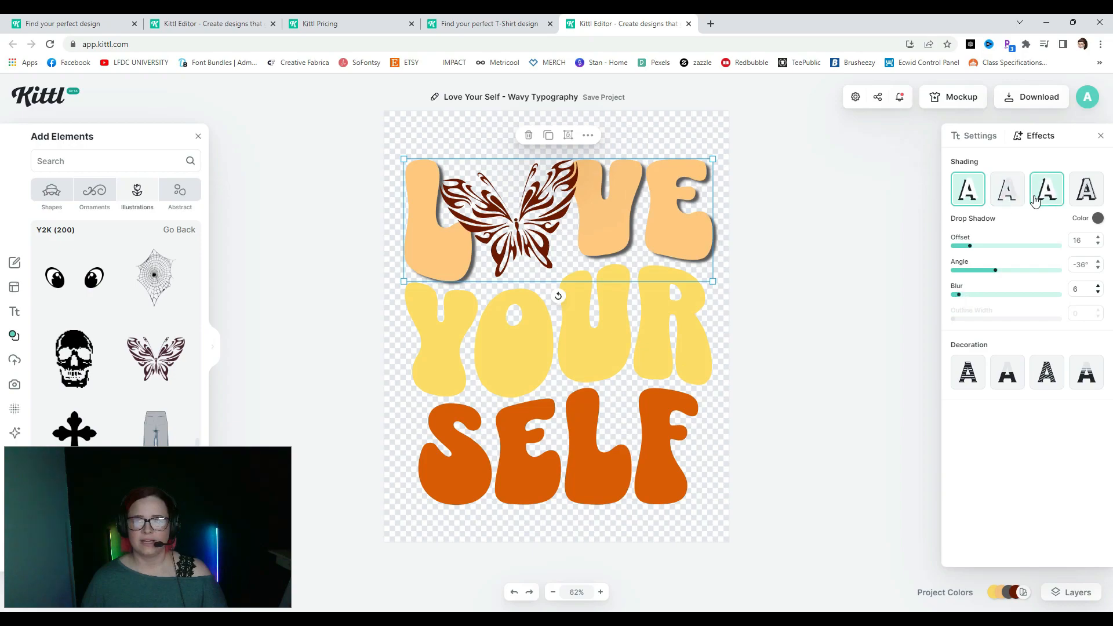
pyautogui.click(1007, 195)
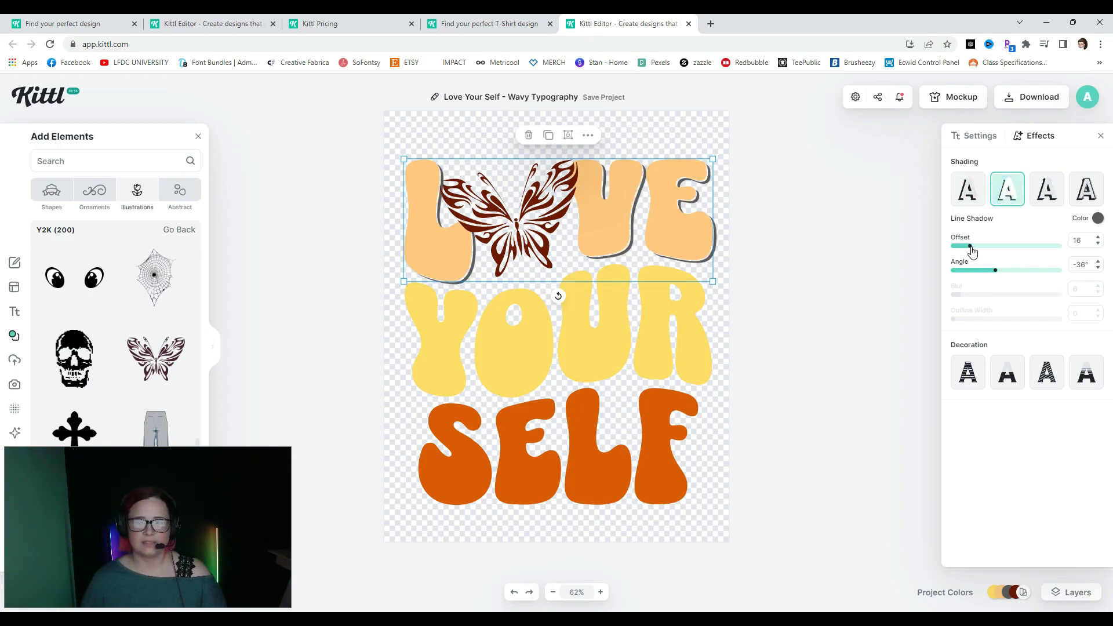
pyautogui.moveTo(987, 251); pyautogui.dragTo(965, 271)
pyautogui.click(1046, 197)
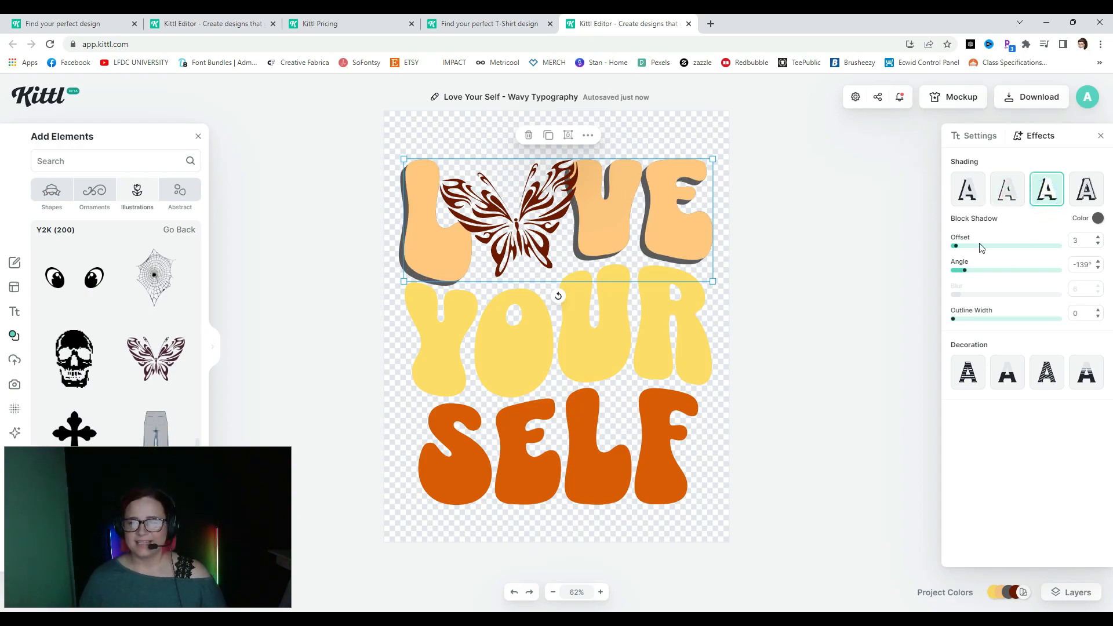
pyautogui.moveTo(959, 250)
pyautogui.mouseDown()
pyautogui.moveTo(994, 249)
pyautogui.moveTo(963, 250)
pyautogui.mouseUp()
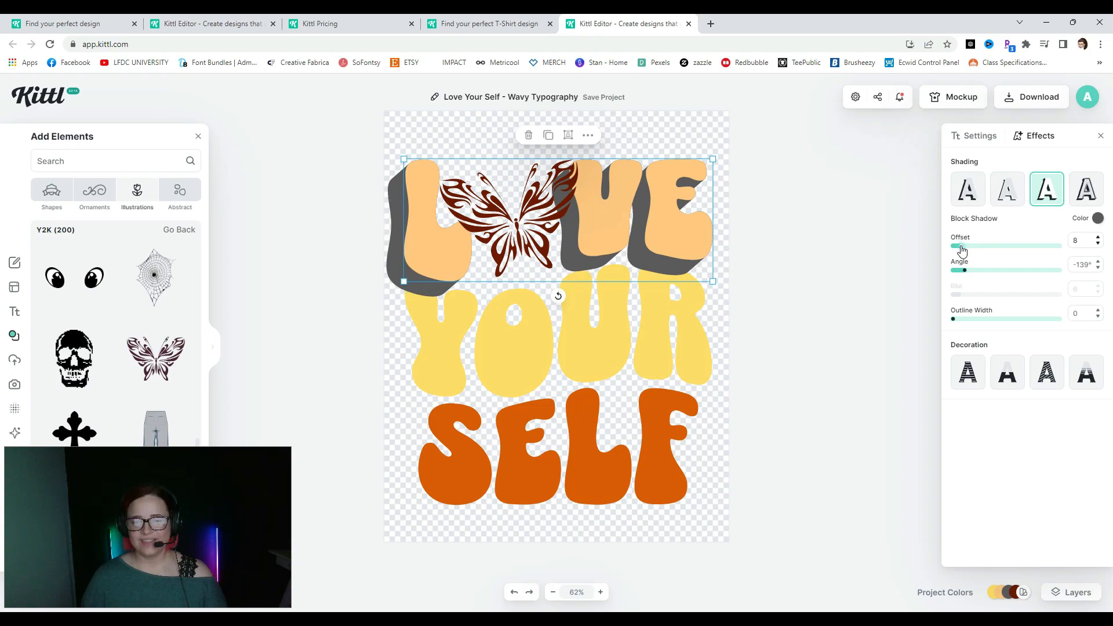
pyautogui.click(1098, 219)
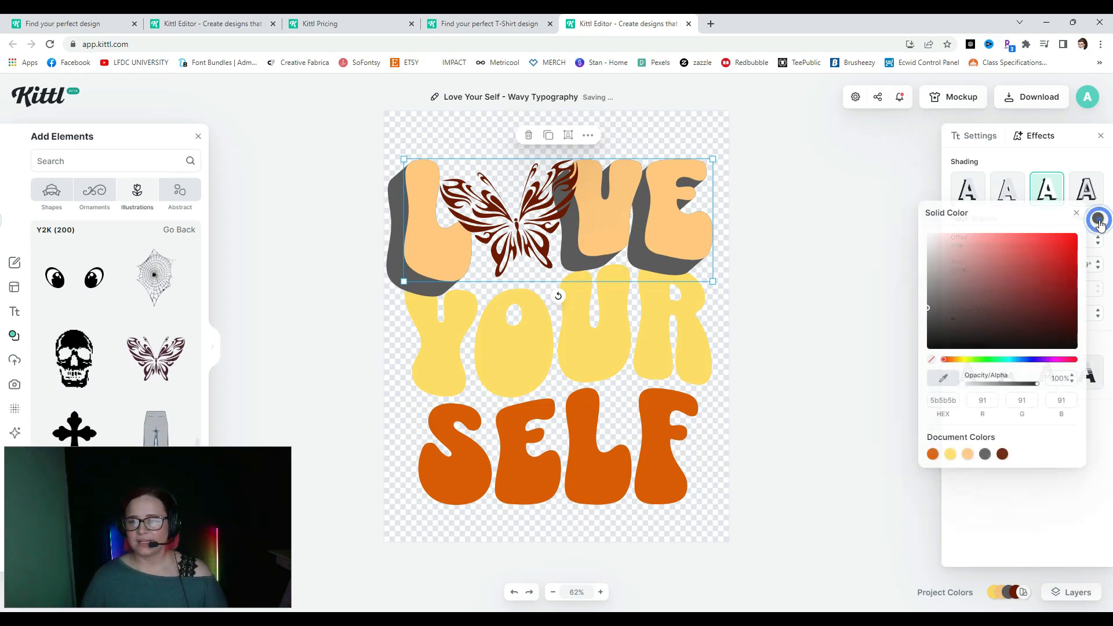
# - Colour LOVE's block shadow with the peach document colour, darkened to e9ab59
pyautogui.click(967, 454)
pyautogui.click(967, 456)
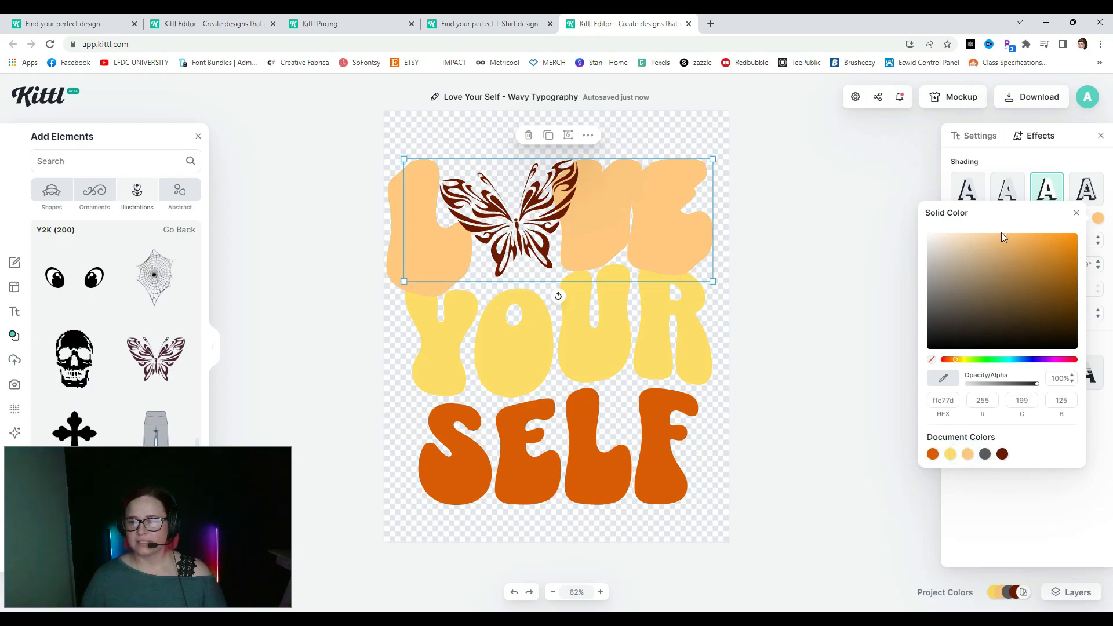
pyautogui.click(1002, 235)
pyautogui.moveTo(1004, 238)
pyautogui.mouseDown()
pyautogui.moveTo(994, 247)
pyautogui.moveTo(1028, 247)
pyautogui.mouseUp()
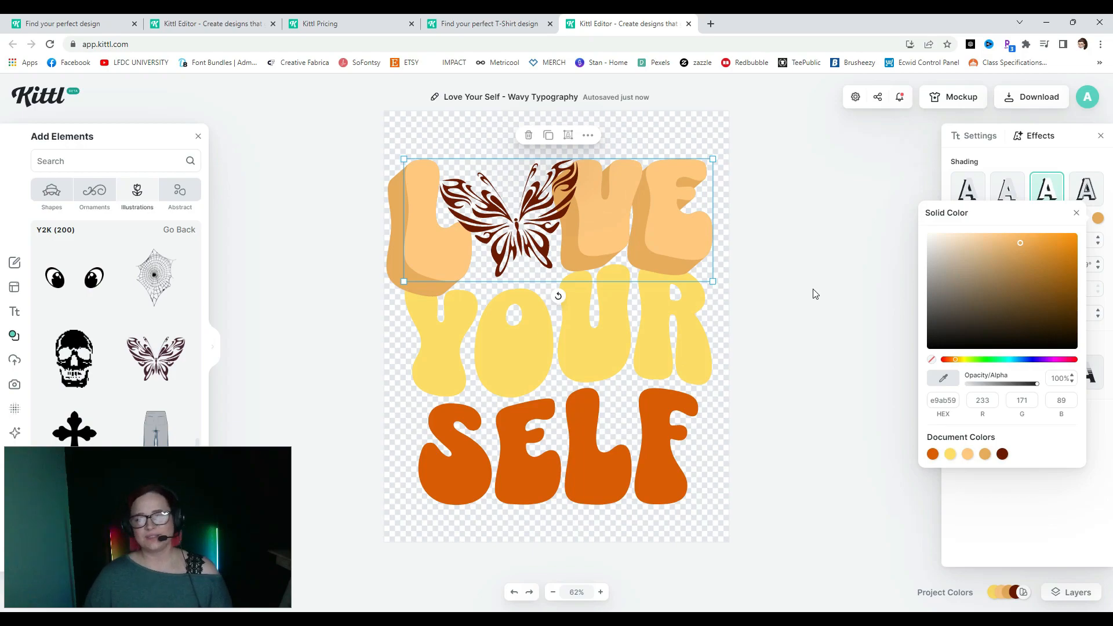
# - Try thickened stripe and colour-cut decorations on the LOVE text
pyautogui.click(875, 291)
pyautogui.click(660, 226)
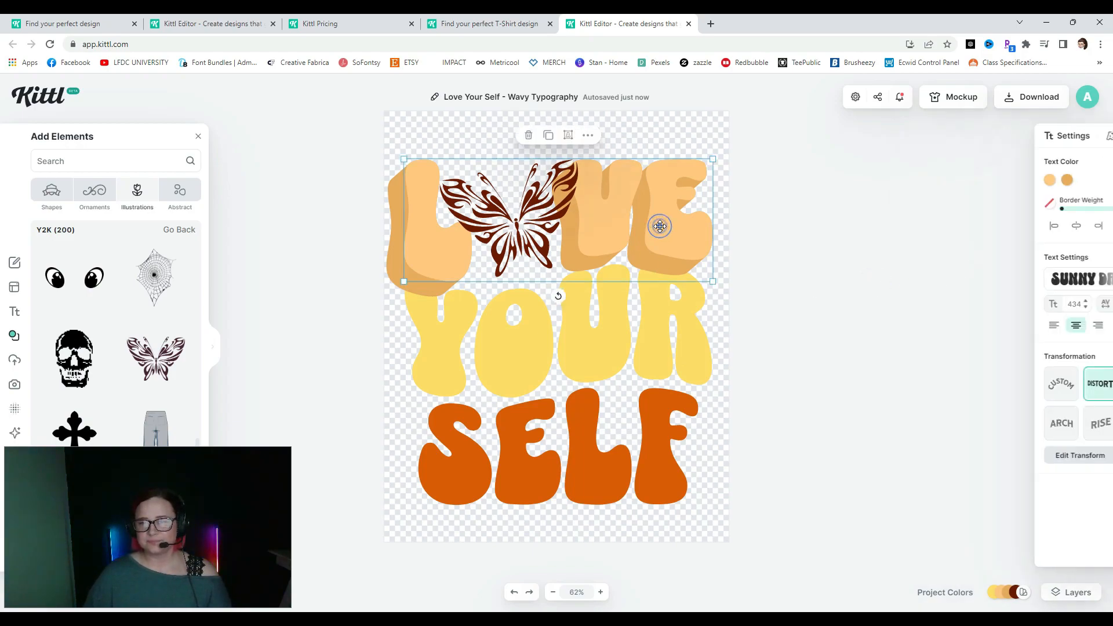
pyautogui.click(1040, 137)
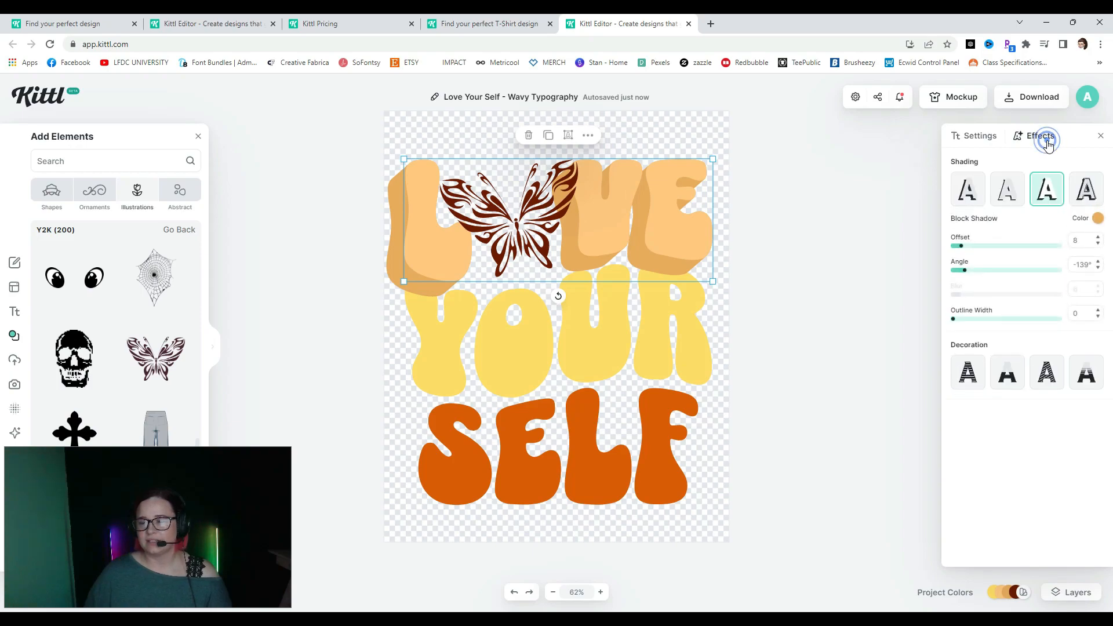
pyautogui.click(962, 376)
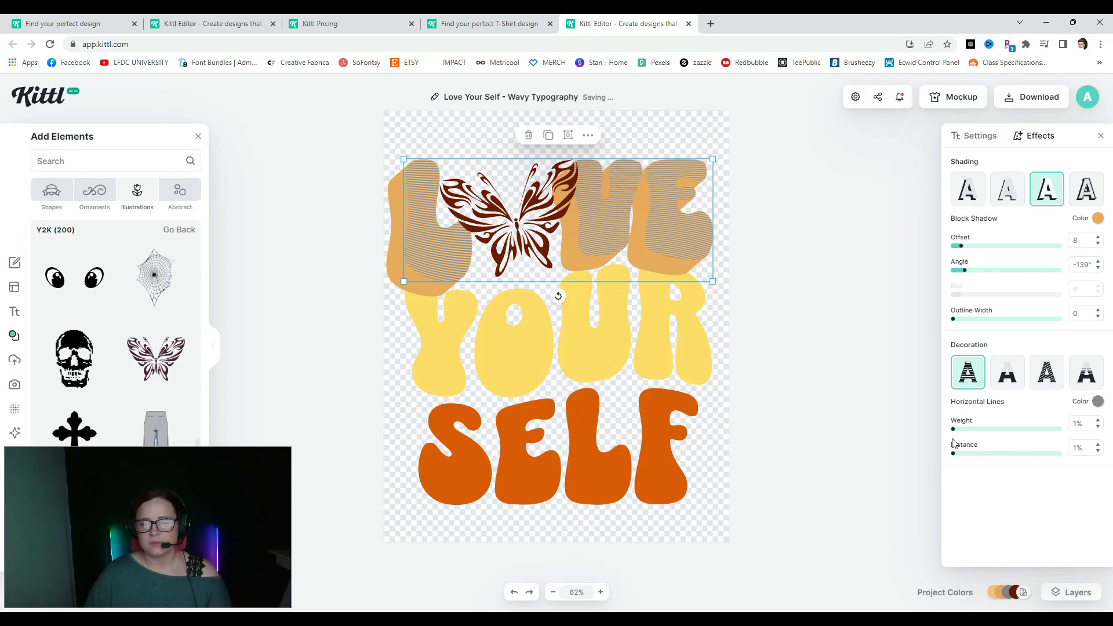
pyautogui.moveTo(954, 434)
pyautogui.mouseDown()
pyautogui.moveTo(980, 434)
pyautogui.moveTo(955, 436)
pyautogui.mouseUp()
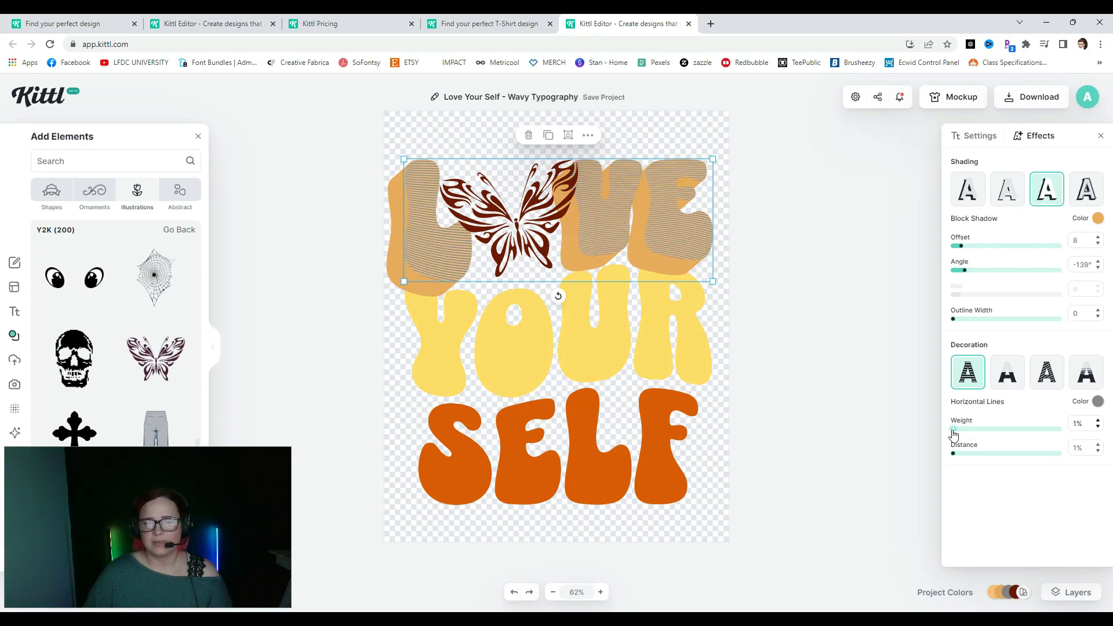
pyautogui.click(1010, 382)
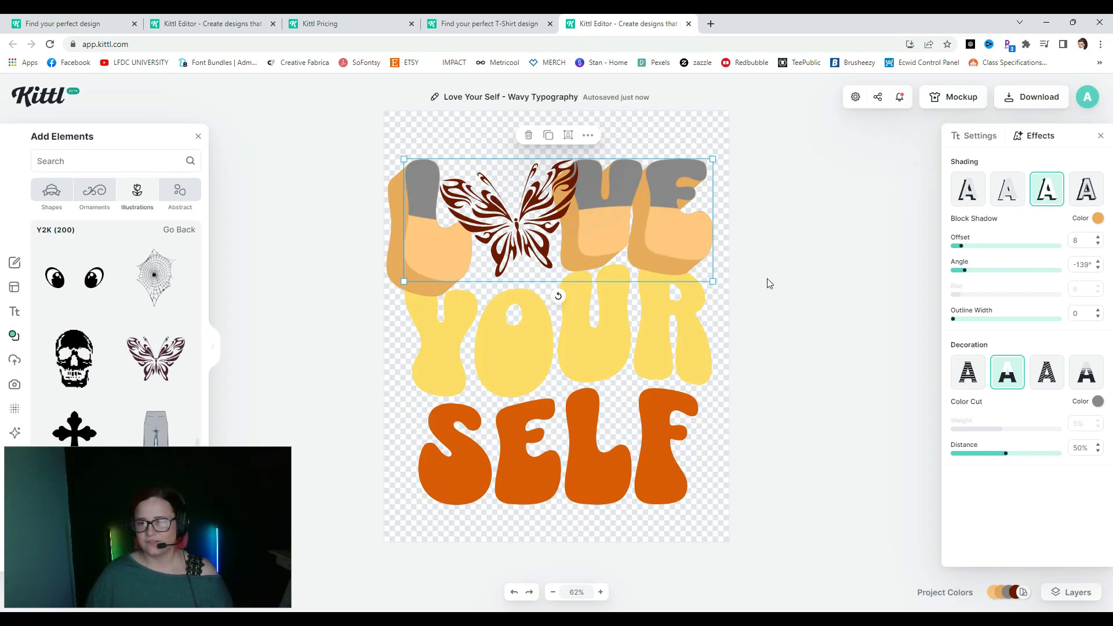
# - Keep Fading Color Cut bands at weight 2% and switch shading to Detailed 3d Shadow
pyautogui.click(1044, 374)
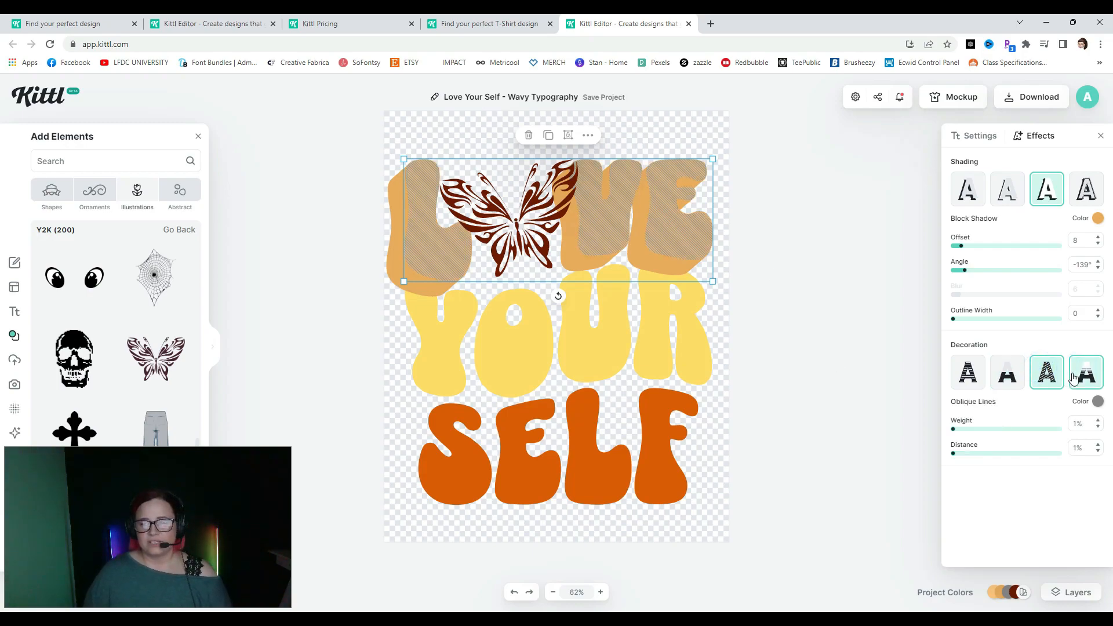
pyautogui.click(1084, 376)
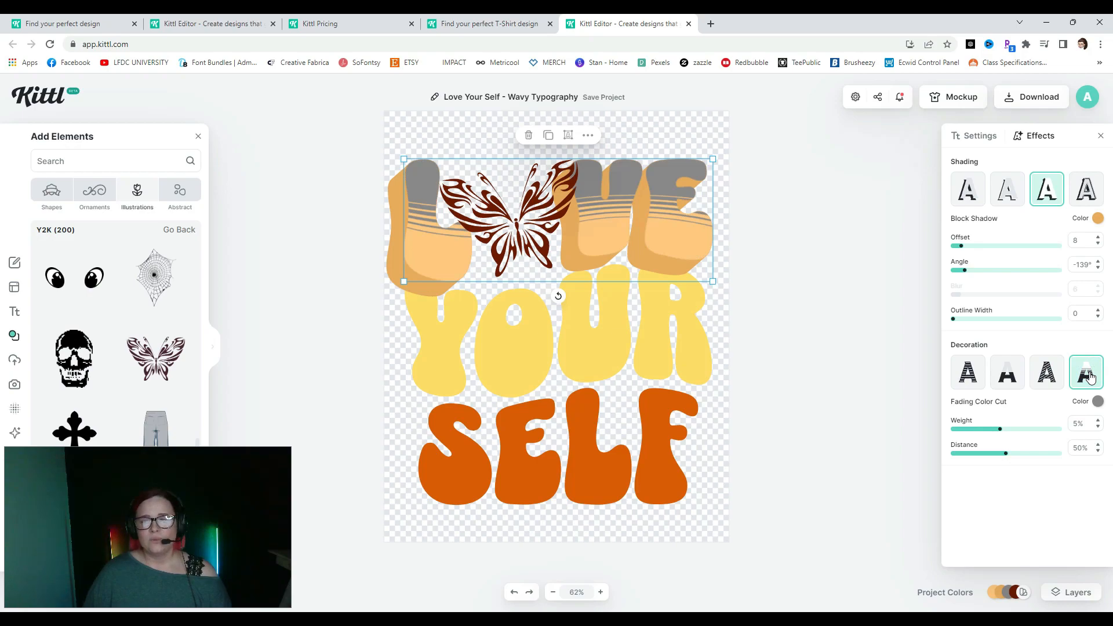
pyautogui.moveTo(1000, 431); pyautogui.dragTo(1006, 462)
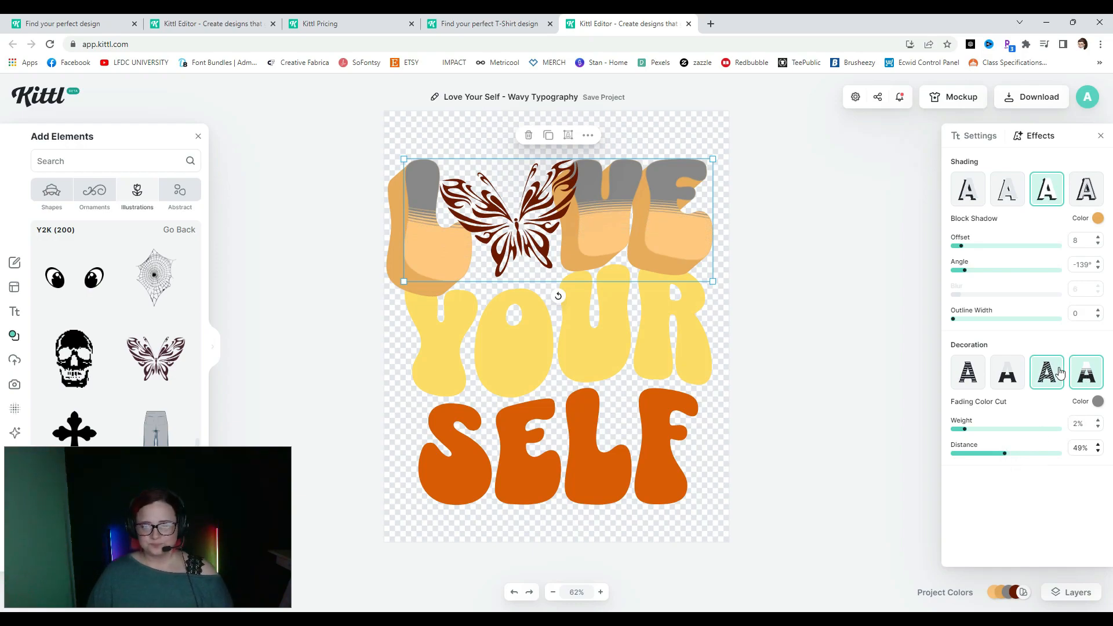
pyautogui.click(1086, 189)
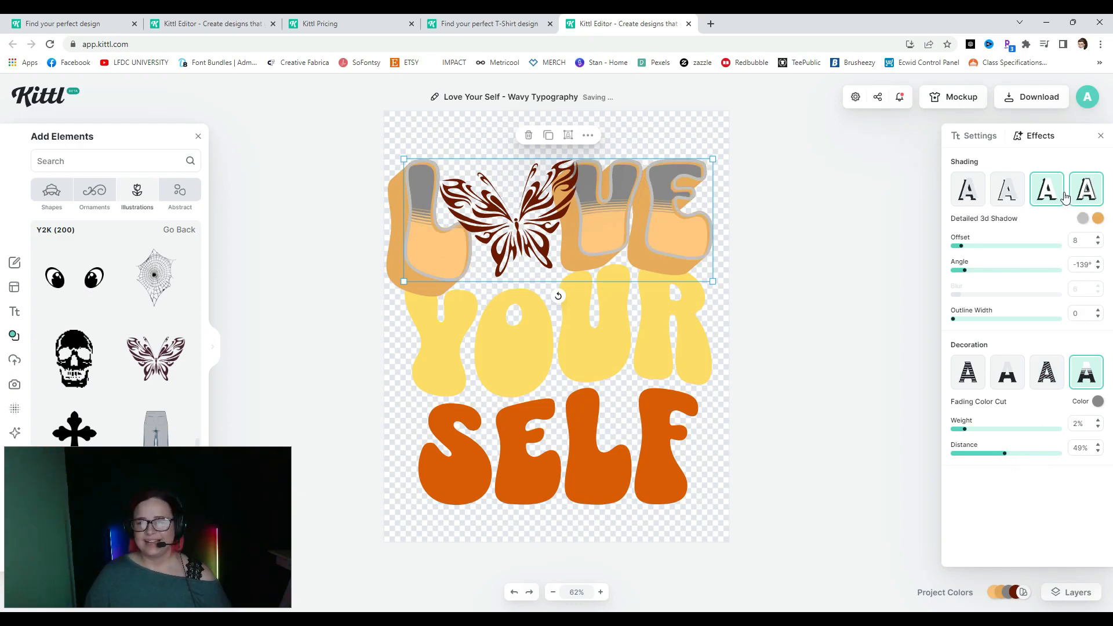
# - Remove LOVE's Fading Color Cut decoration and give it a Detailed 3d Shadow at offset 4
pyautogui.click(1047, 200)
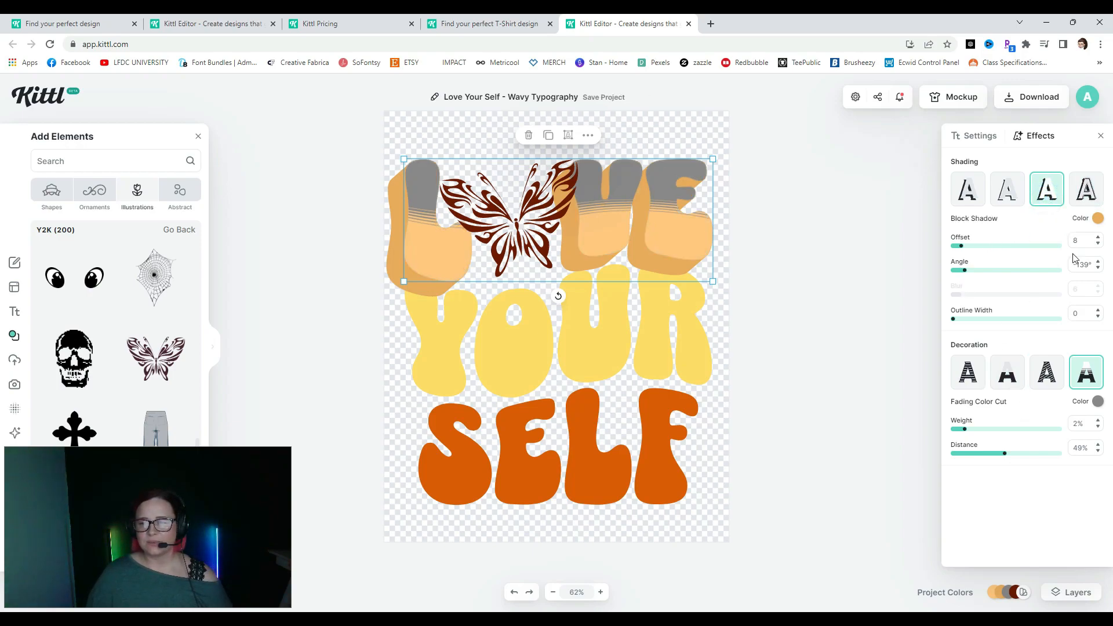
pyautogui.moveTo(960, 251)
pyautogui.mouseDown()
pyautogui.moveTo(940, 258)
pyautogui.moveTo(953, 270)
pyautogui.mouseUp()
pyautogui.click(1086, 189)
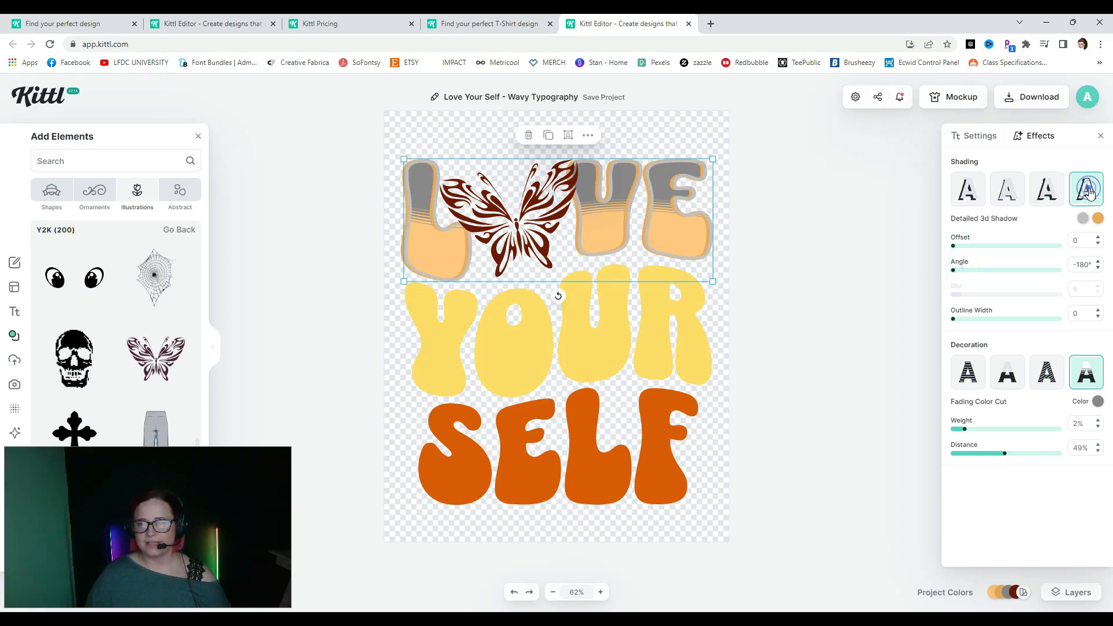
pyautogui.click(1046, 191)
pyautogui.click(1086, 374)
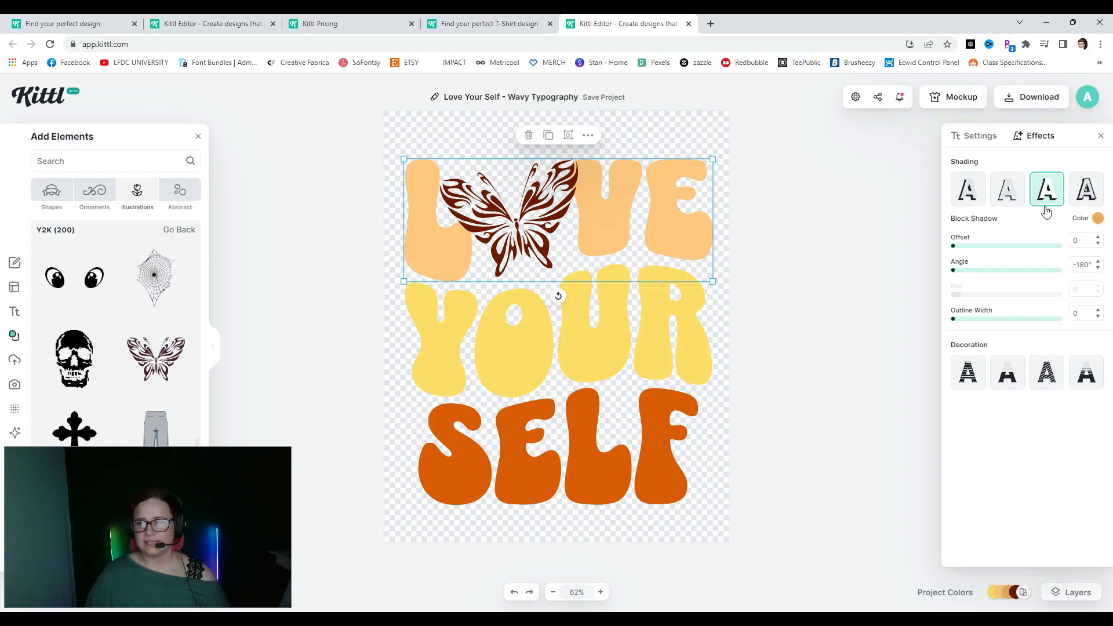
pyautogui.click(1076, 196)
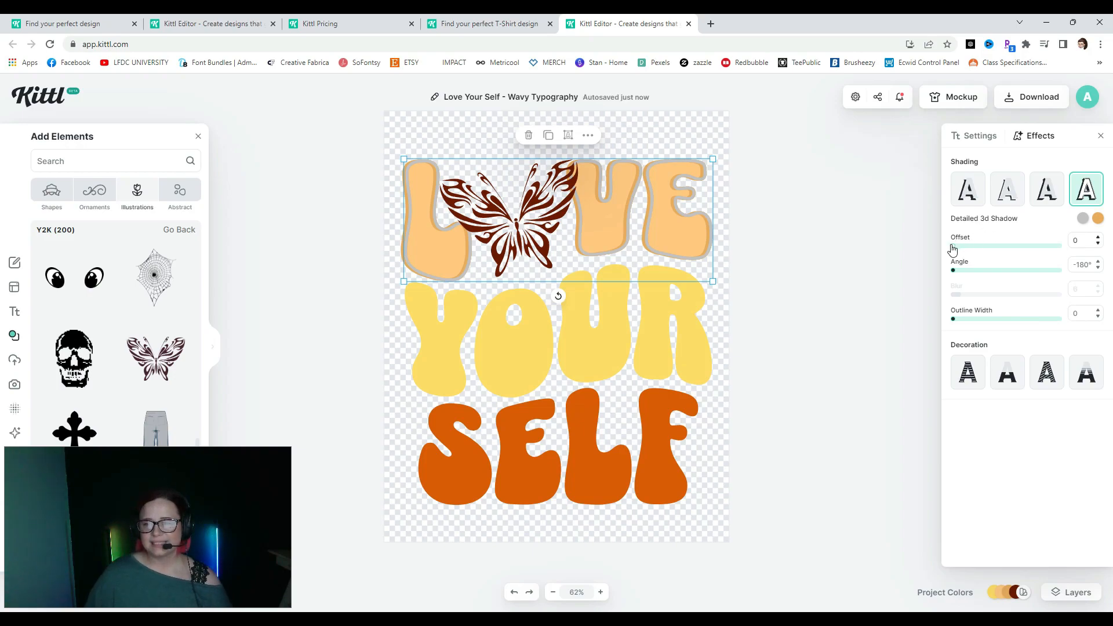
pyautogui.moveTo(953, 247); pyautogui.dragTo(958, 248)
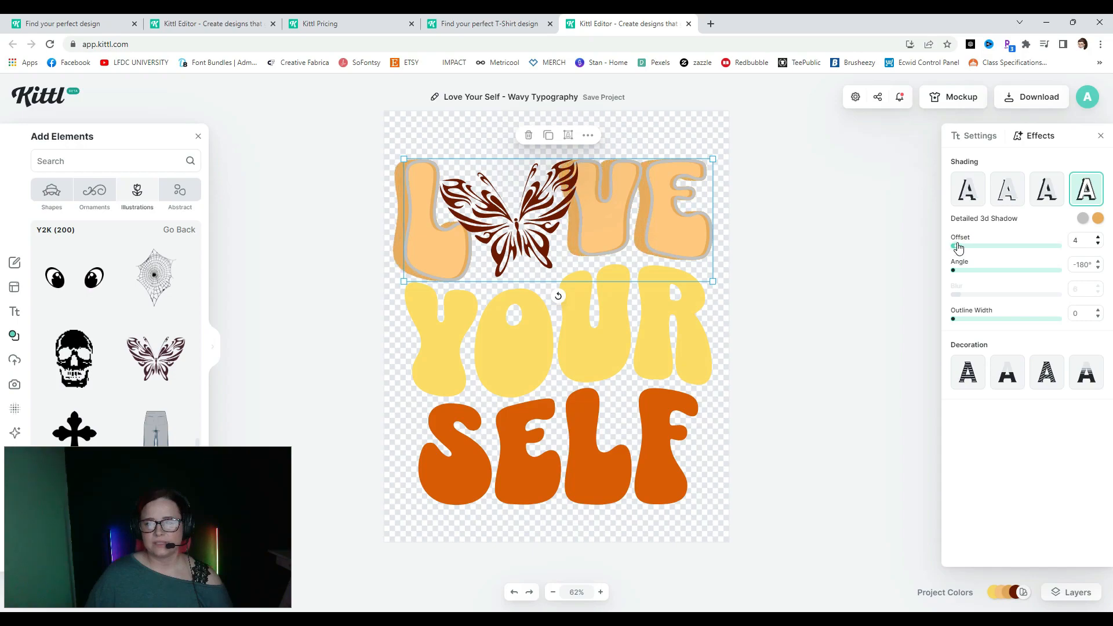
# - Set LOVE's 3D shadow outline to deep orange da5b00, matching SELF
pyautogui.click(1082, 219)
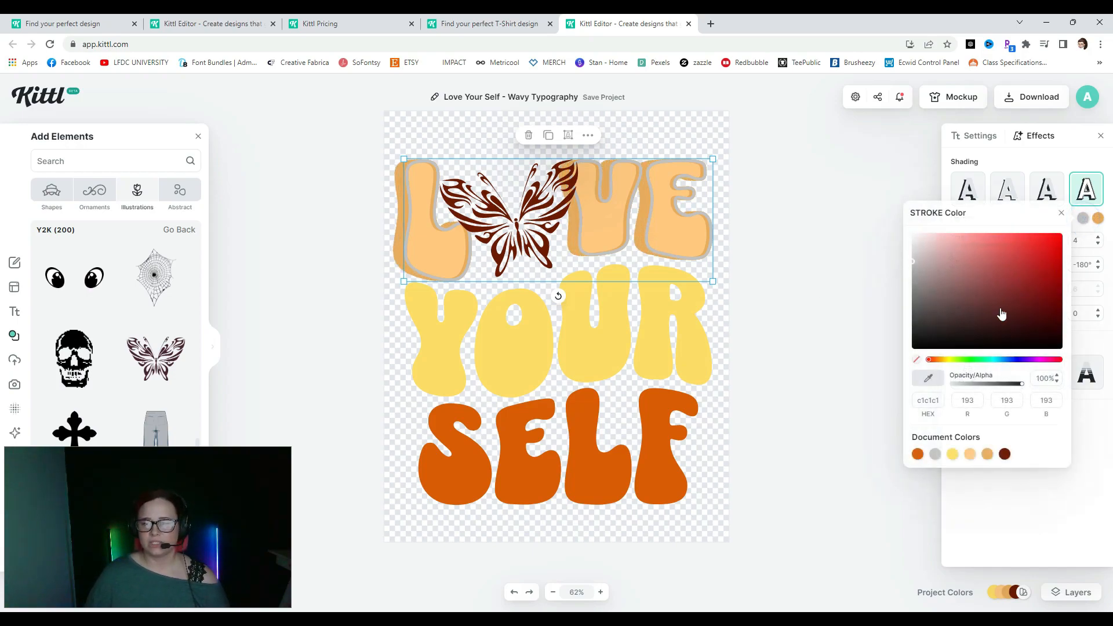
pyautogui.click(1005, 454)
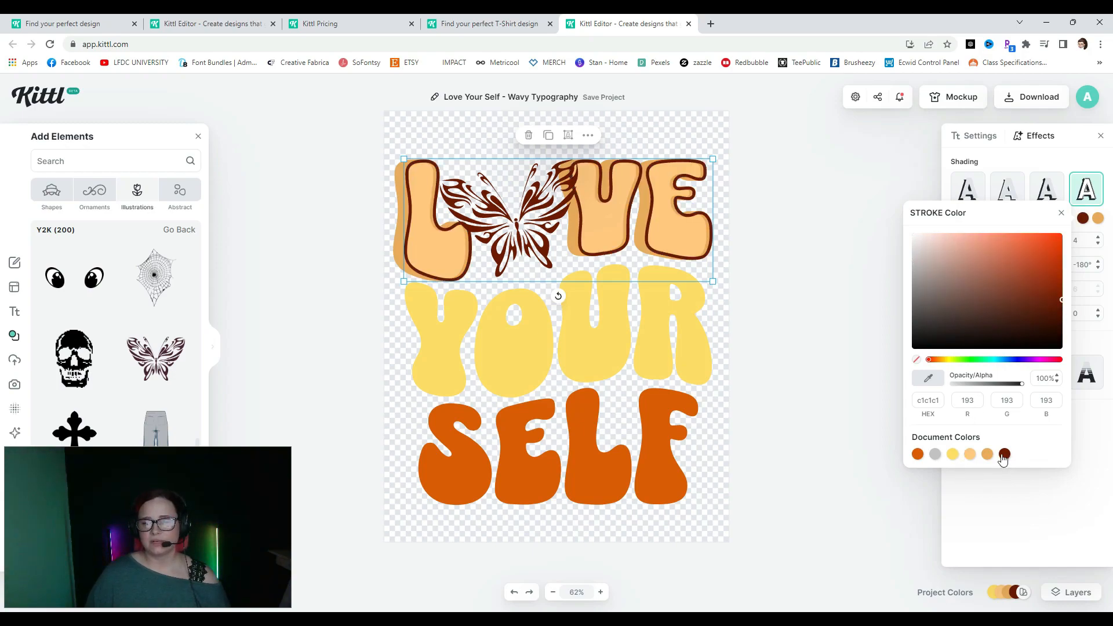
pyautogui.click(988, 455)
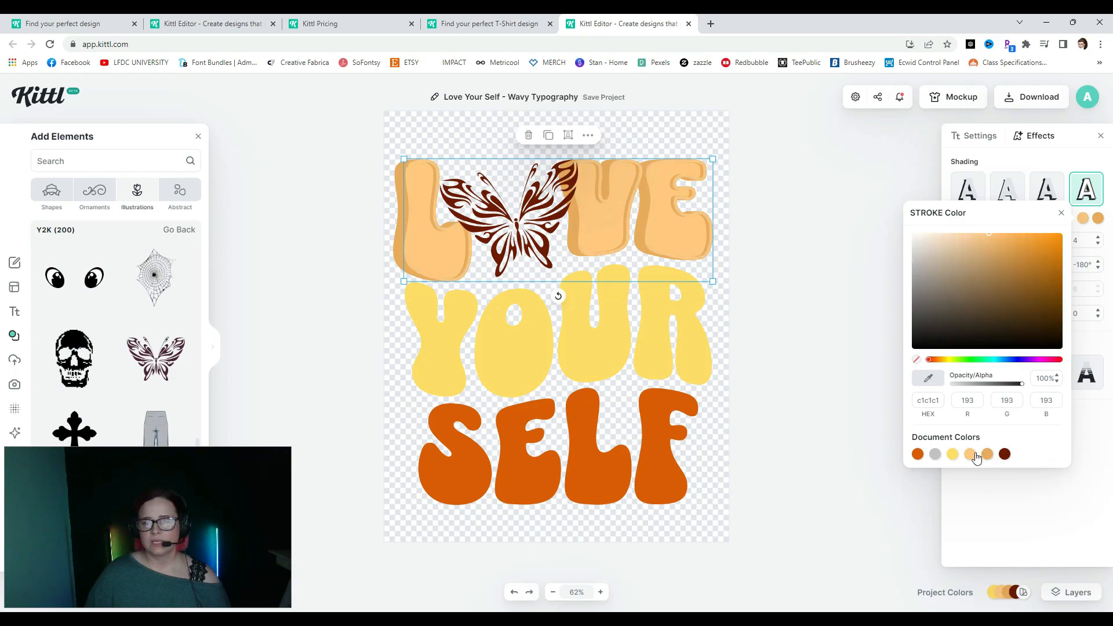
pyautogui.click(970, 455)
pyautogui.click(952, 454)
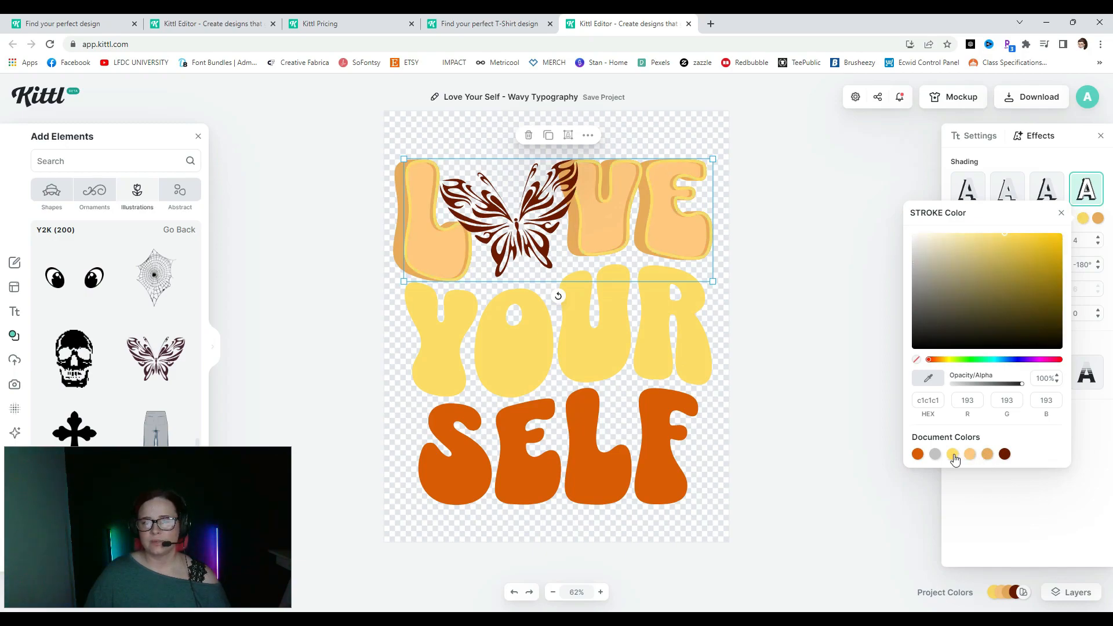
pyautogui.click(935, 455)
pyautogui.click(918, 455)
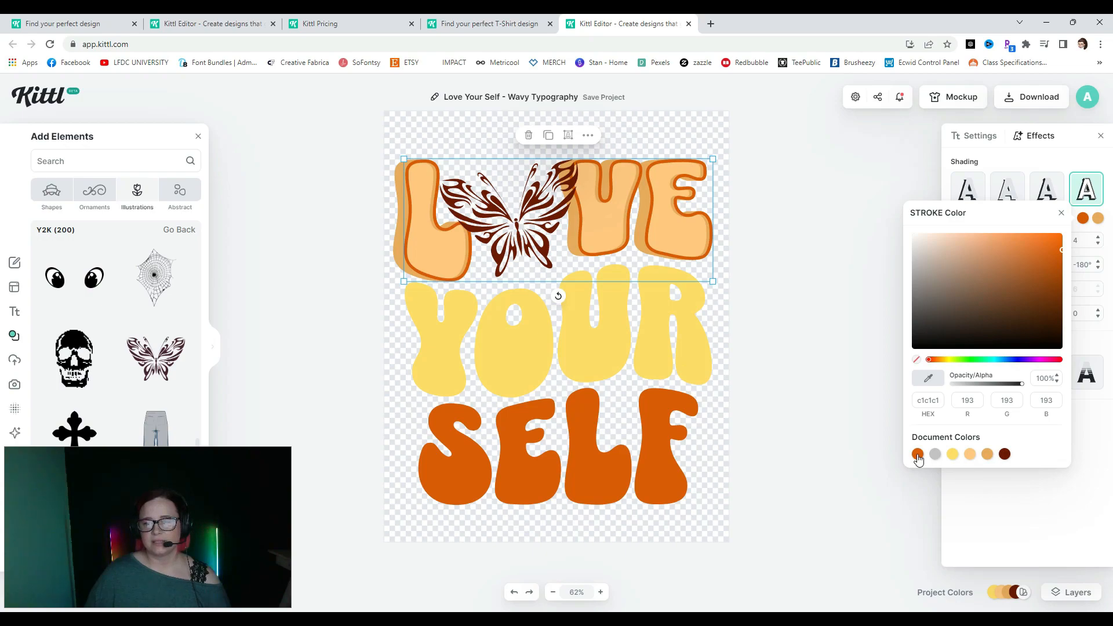
pyautogui.click(833, 296)
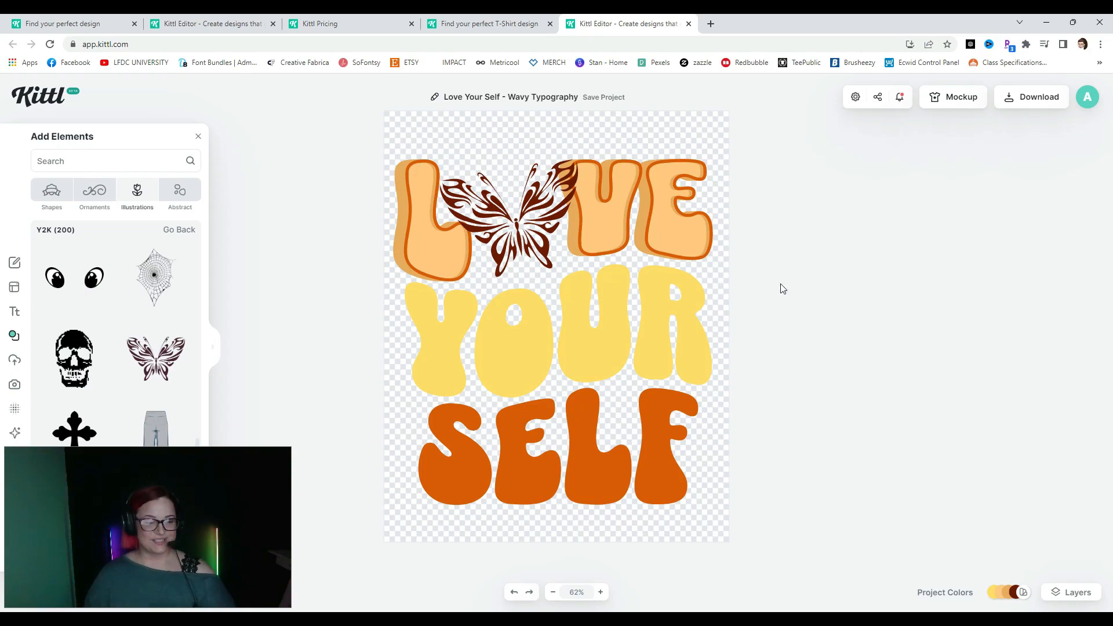
# - Give YOUR a detailed 3D shadow with a tan outline
pyautogui.click(609, 296)
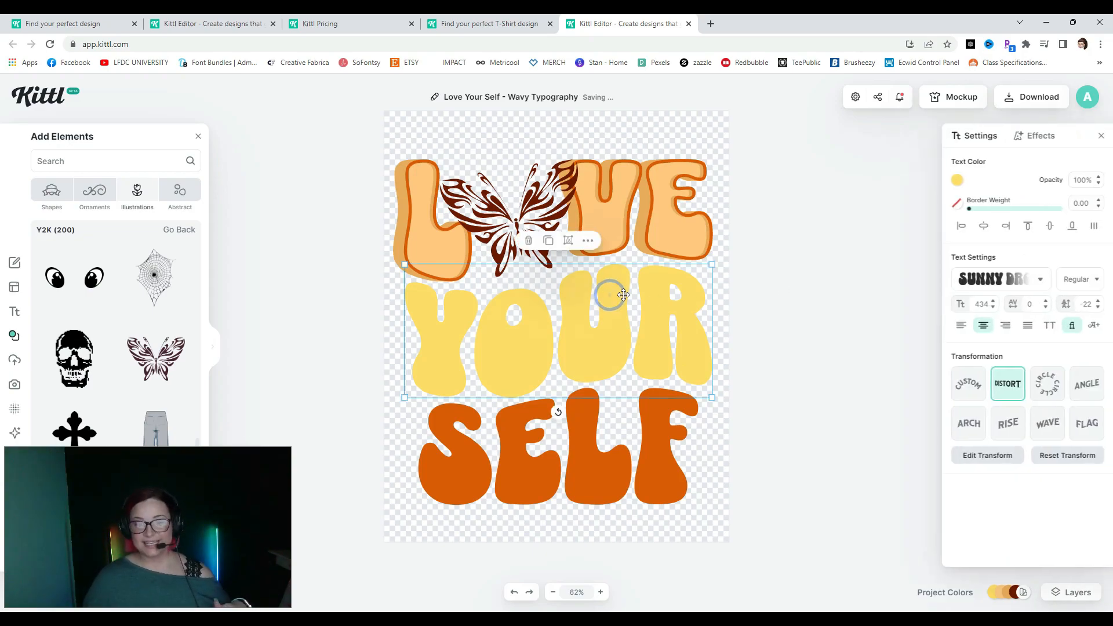
pyautogui.click(1035, 136)
pyautogui.click(1086, 189)
pyautogui.click(1083, 218)
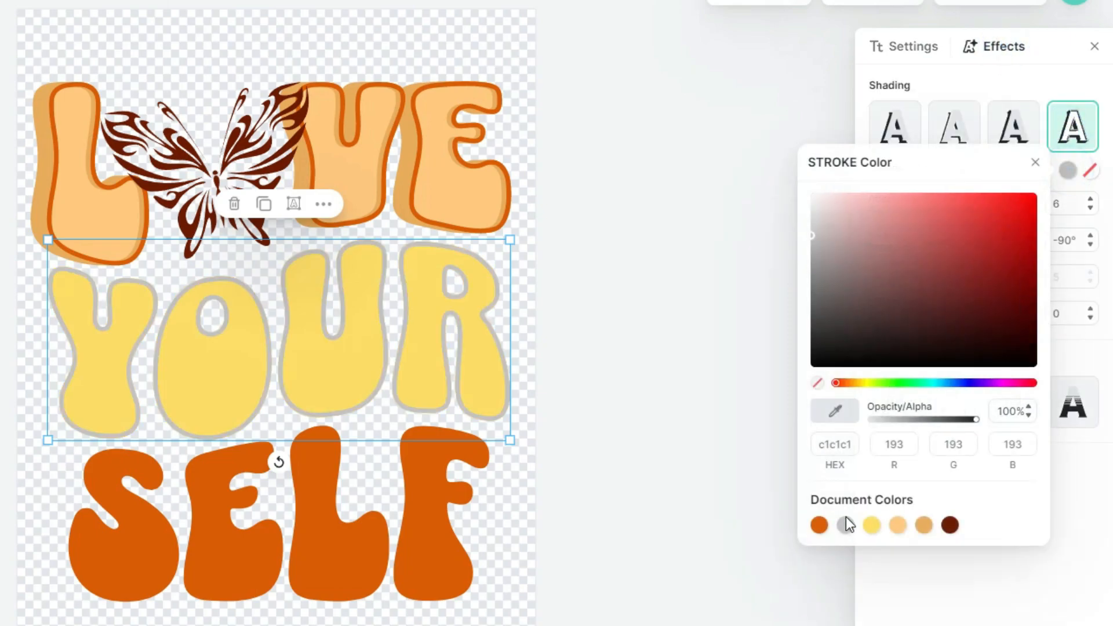
pyautogui.click(922, 524)
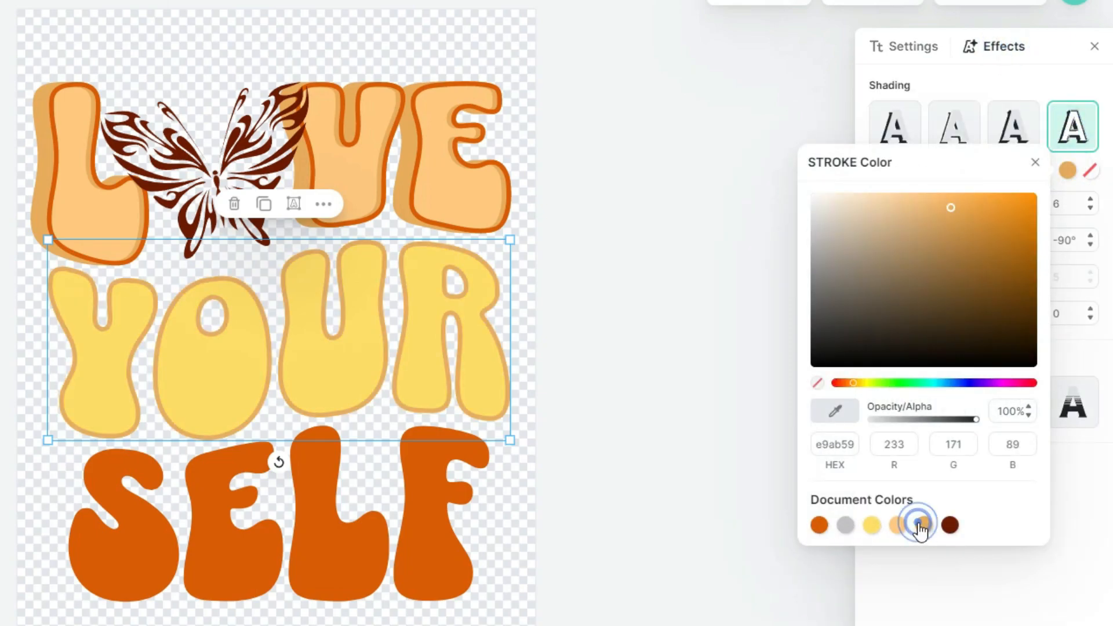
pyautogui.click(649, 429)
# - Try a yellow block shadow on YOUR at offset about 5, angled -180°
pyautogui.click(306, 315)
pyautogui.click(995, 46)
pyautogui.click(1011, 138)
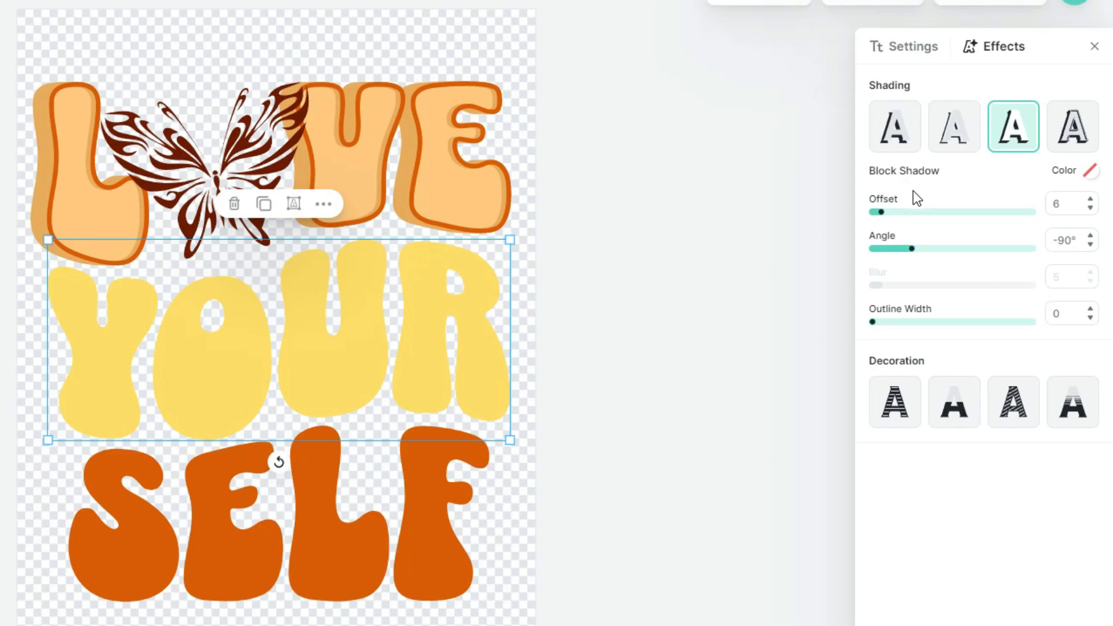
pyautogui.click(1090, 171)
pyautogui.click(868, 525)
pyautogui.moveTo(971, 202); pyautogui.dragTo(998, 199)
pyautogui.click(897, 76)
pyautogui.moveTo(882, 212); pyautogui.dragTo(880, 213)
pyautogui.click(914, 250)
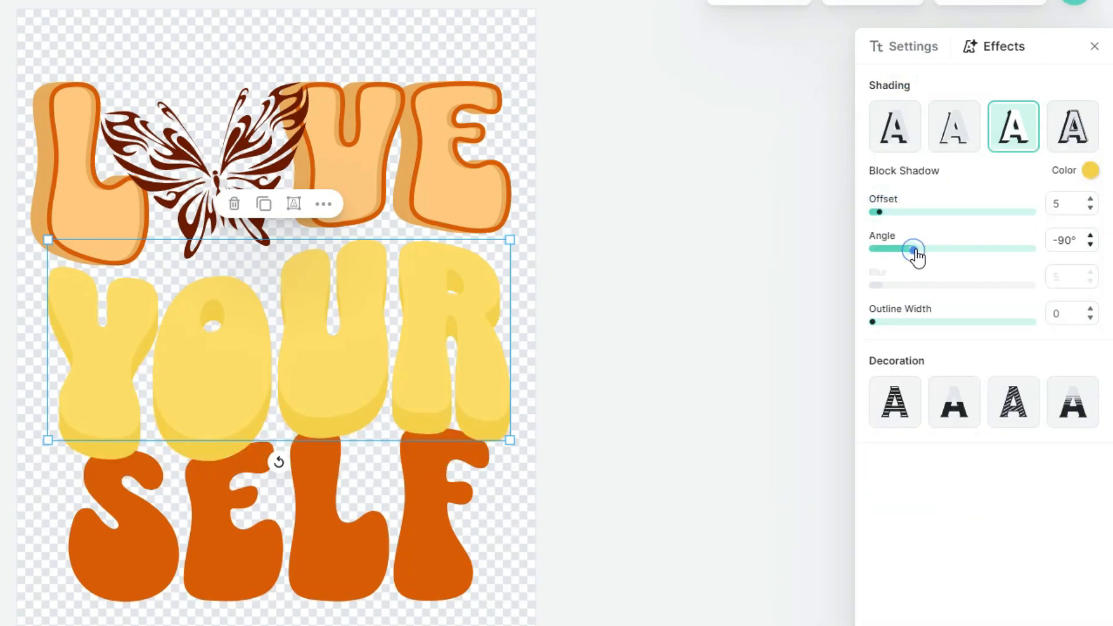
pyautogui.moveTo(914, 251); pyautogui.dragTo(870, 251)
# - Return YOUR to the detailed 3D shadow after another block shadow trial at offset 4
pyautogui.click(1073, 136)
pyautogui.click(706, 352)
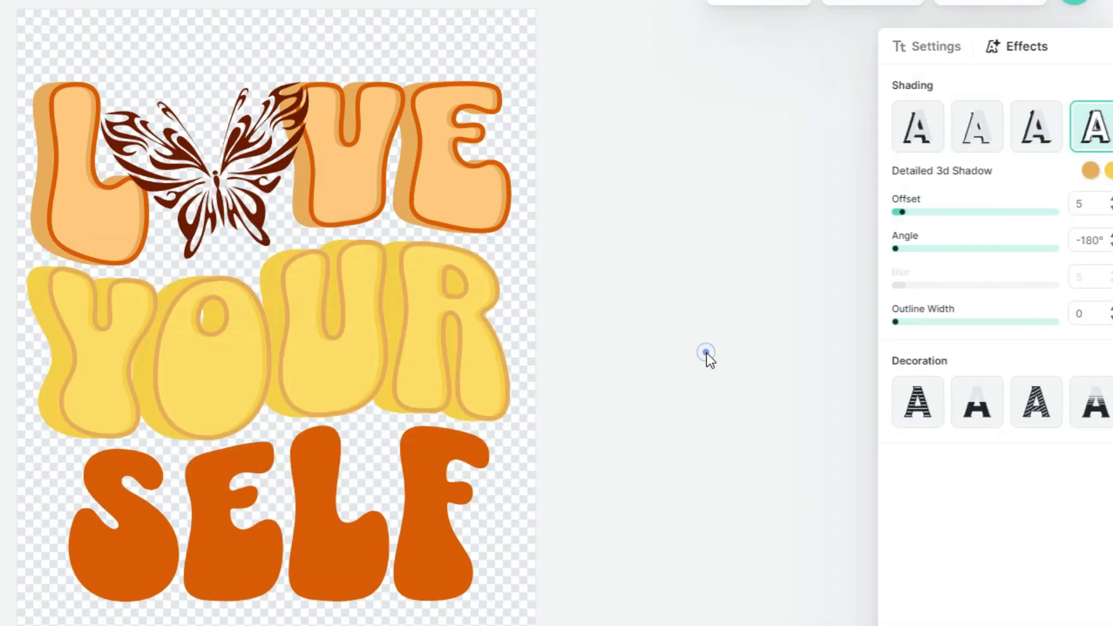
pyautogui.click(381, 340)
pyautogui.click(998, 48)
pyautogui.click(1012, 131)
pyautogui.moveTo(880, 212); pyautogui.dragTo(876, 213)
pyautogui.click(913, 48)
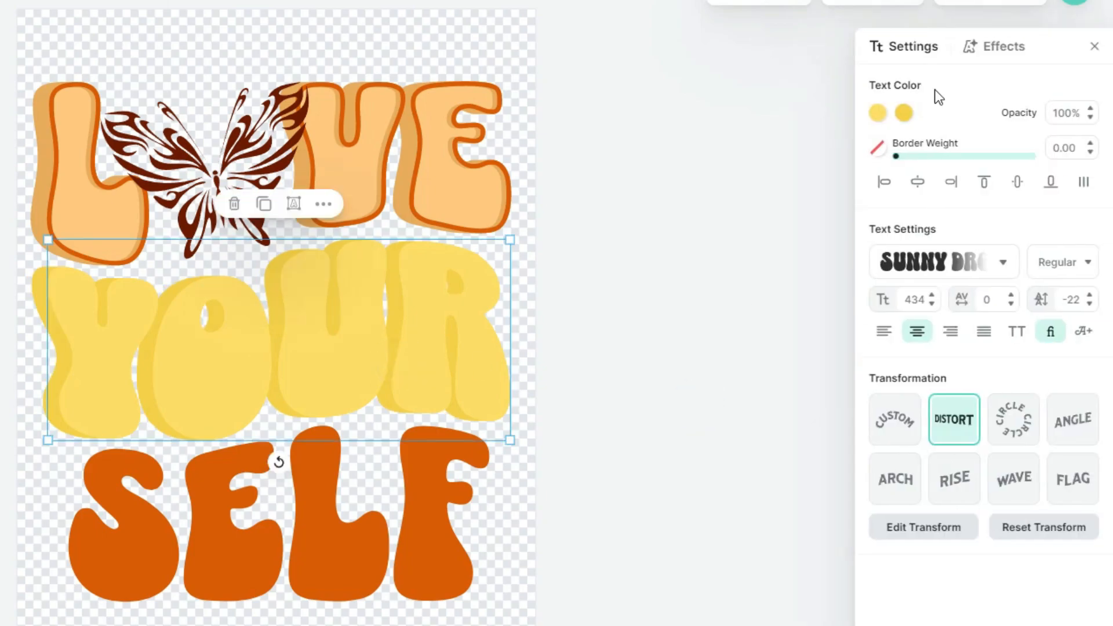
pyautogui.click(999, 48)
# - Give SELF a brown shadow swung to the left
pyautogui.click(1071, 130)
pyautogui.click(696, 325)
pyautogui.click(434, 510)
pyautogui.click(998, 47)
pyautogui.click(1014, 128)
pyautogui.click(1090, 171)
pyautogui.click(843, 526)
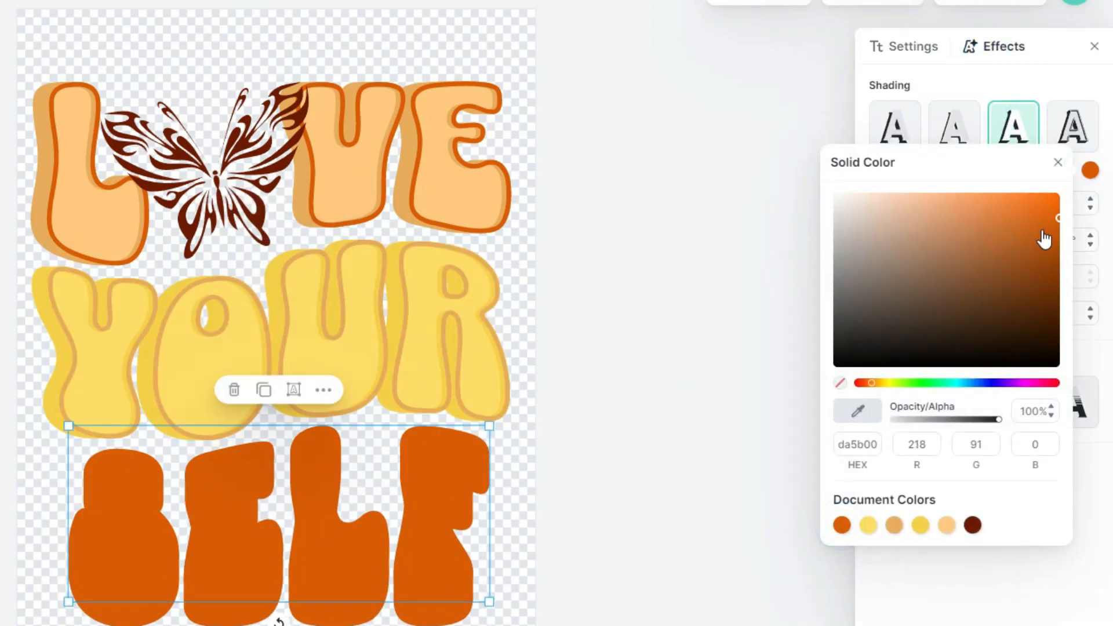
pyautogui.click(998, 247)
pyautogui.click(999, 263)
pyautogui.click(954, 86)
pyautogui.moveTo(911, 248)
pyautogui.mouseDown()
pyautogui.moveTo(871, 238)
pyautogui.moveTo(877, 212)
pyautogui.mouseUp()
# - Apply the detailed 3D shadow to SELF with a dark brown 6d1a00 outline
pyautogui.click(1073, 132)
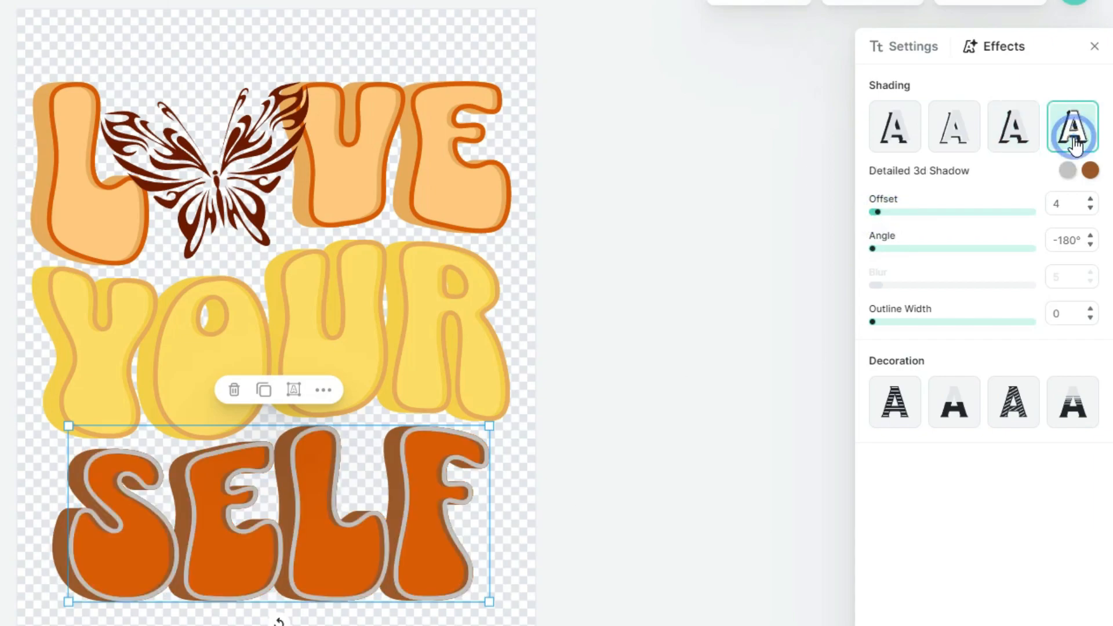
pyautogui.click(1067, 170)
pyautogui.click(999, 525)
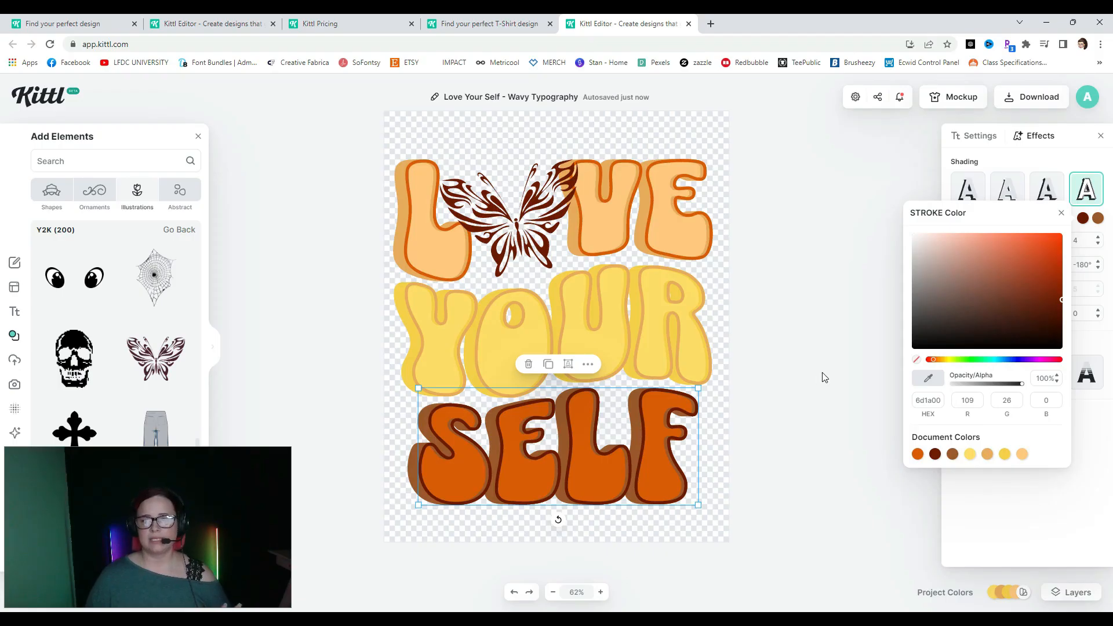
pyautogui.click(825, 377)
pyautogui.click(825, 377)
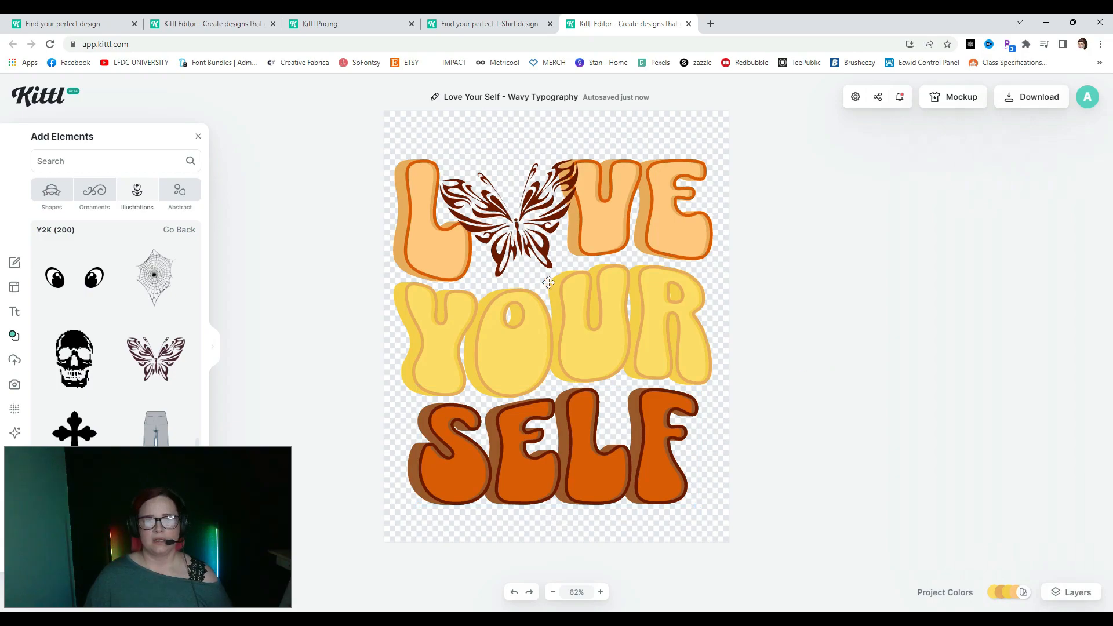
# - Give the butterfly a brown border with weight about 35.8
pyautogui.click(529, 241)
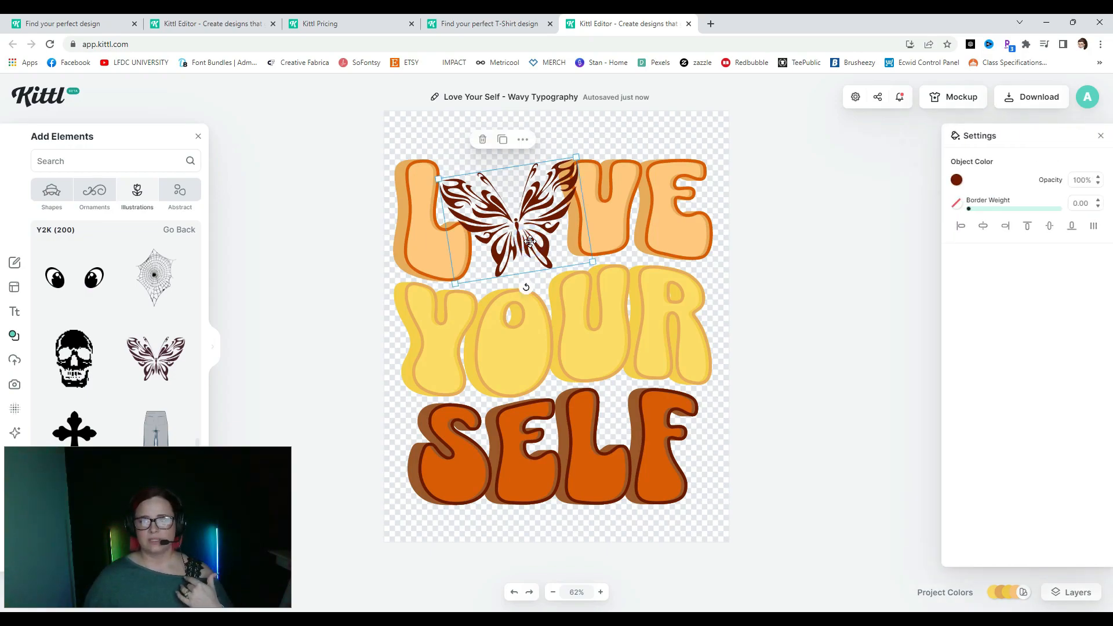
pyautogui.click(958, 204)
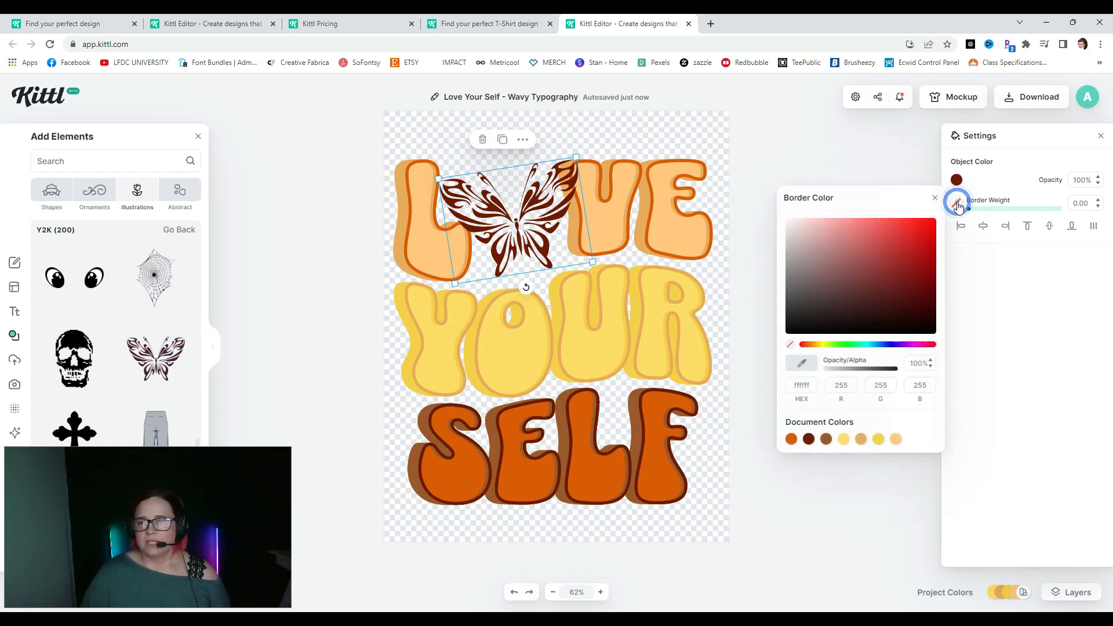
pyautogui.click(825, 439)
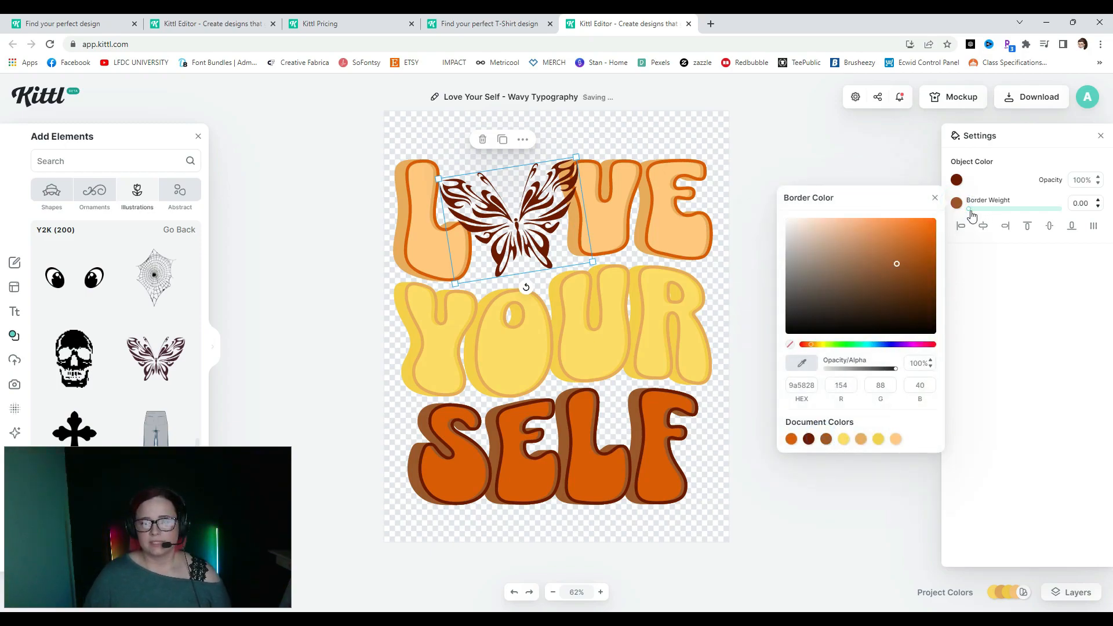
pyautogui.moveTo(971, 212); pyautogui.dragTo(1007, 214)
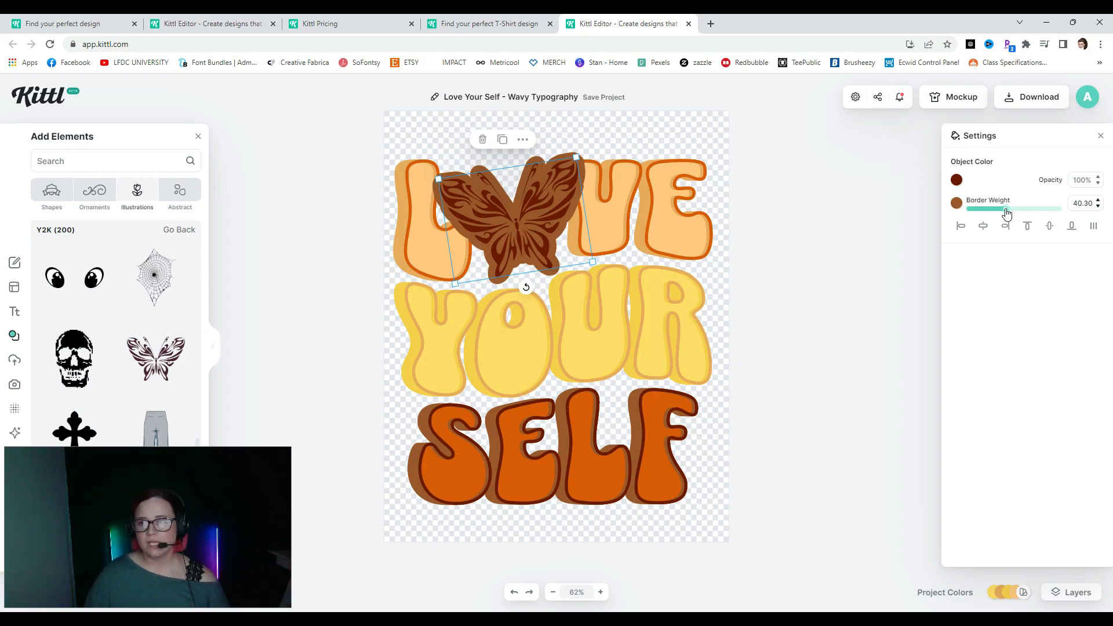
pyautogui.moveTo(1007, 213)
pyautogui.mouseDown()
pyautogui.moveTo(979, 214)
pyautogui.moveTo(1003, 211)
pyautogui.mouseUp()
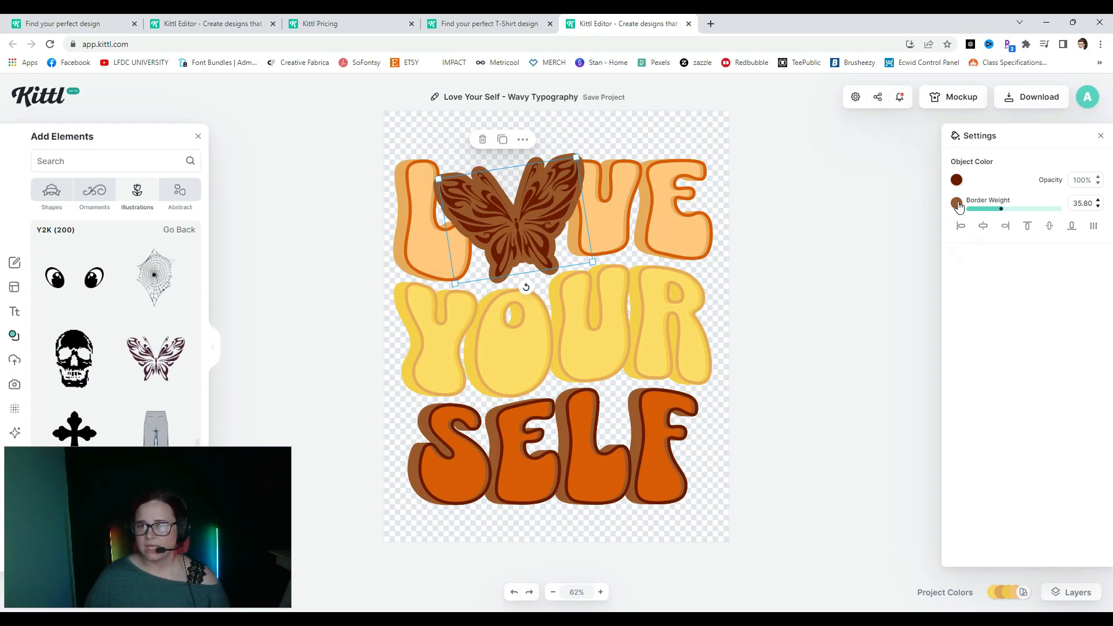
# - Fill the butterfly pale pink and make its border dark brown
pyautogui.click(956, 181)
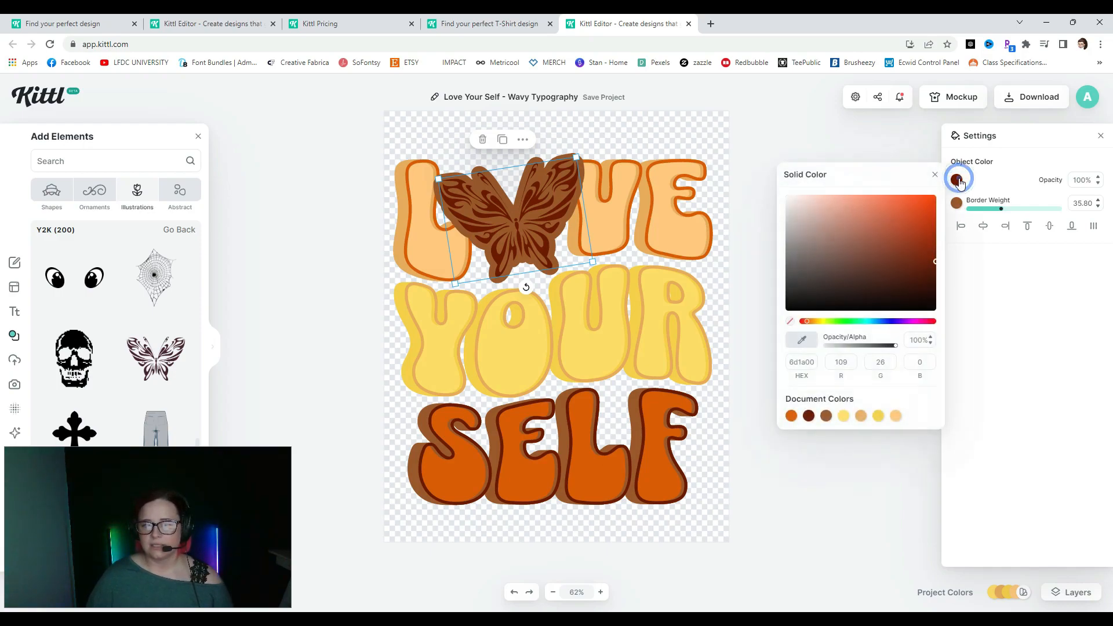
pyautogui.moveTo(926, 238)
pyautogui.mouseDown()
pyautogui.moveTo(931, 200)
pyautogui.moveTo(888, 262)
pyautogui.moveTo(854, 223)
pyautogui.moveTo(834, 241)
pyautogui.moveTo(835, 190)
pyautogui.moveTo(819, 189)
pyautogui.mouseUp()
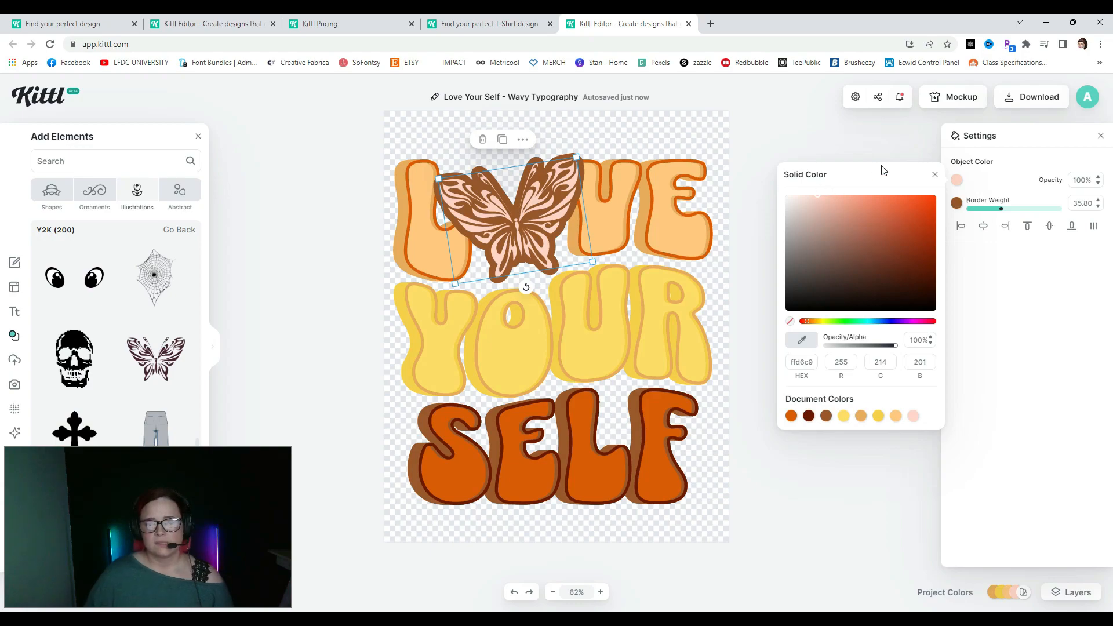
pyautogui.click(1005, 179)
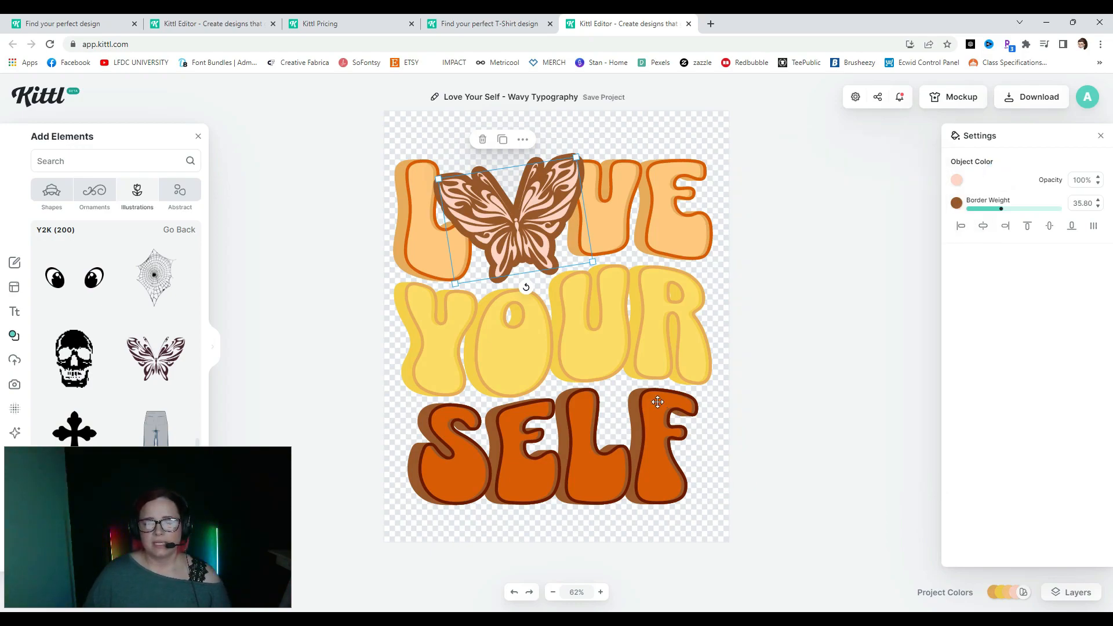
pyautogui.click(956, 203)
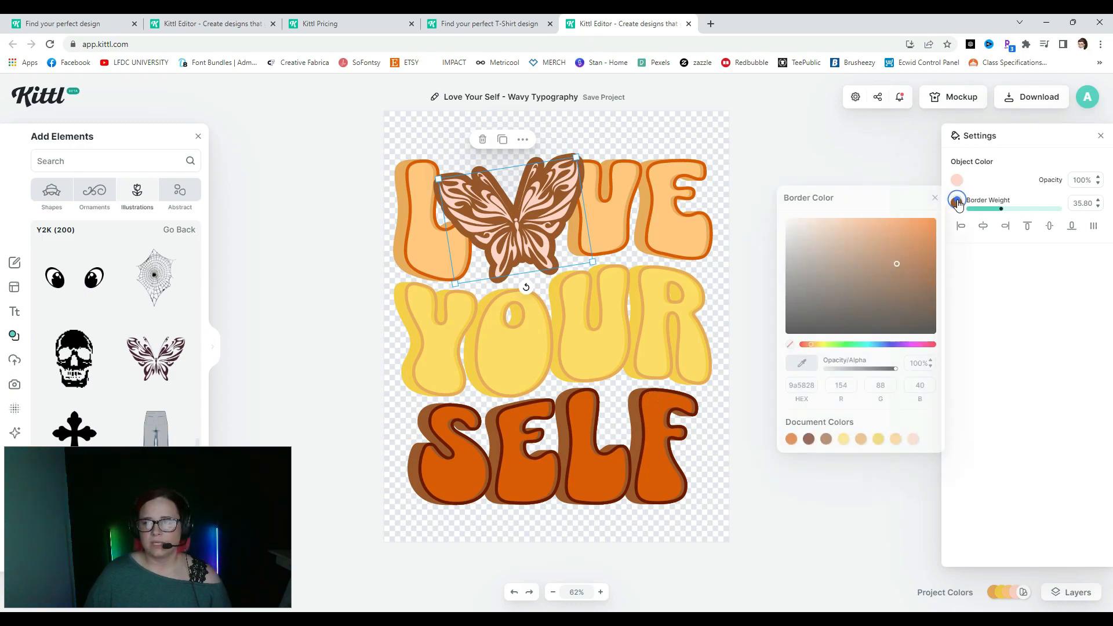
pyautogui.click(810, 440)
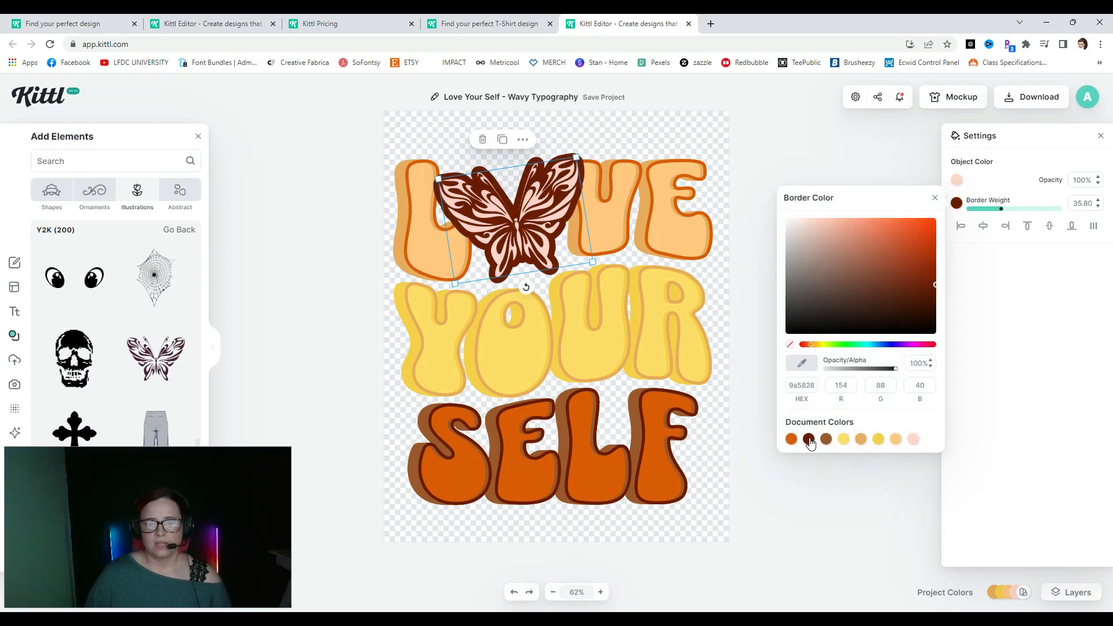
pyautogui.click(865, 158)
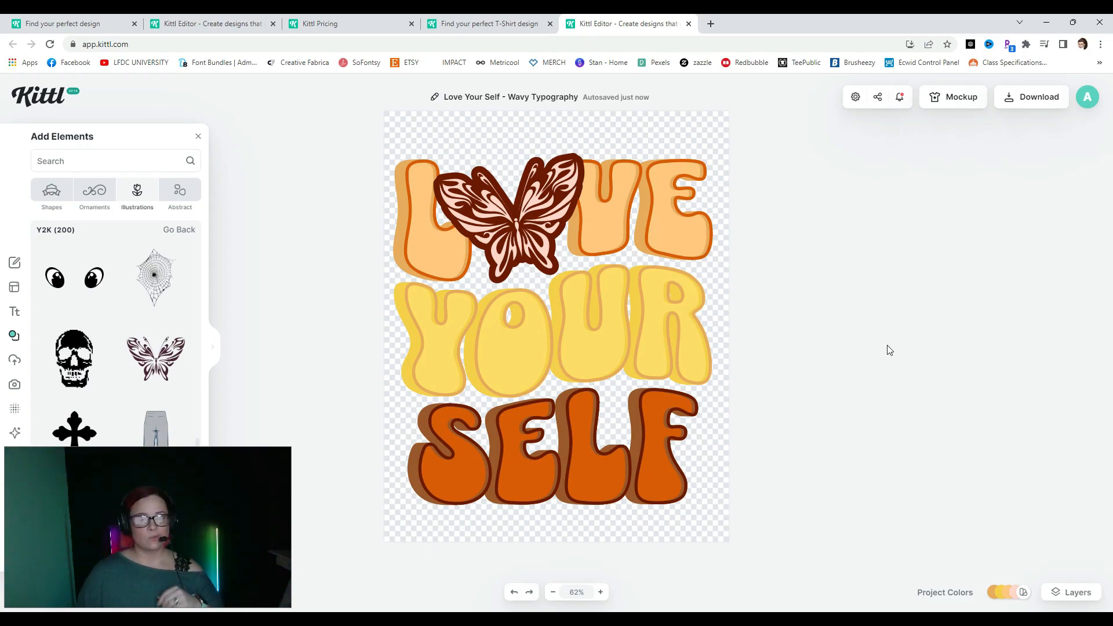
# - Centre and shrink the Love Your Self design on the black T-shirt mockup
pyautogui.click(954, 100)
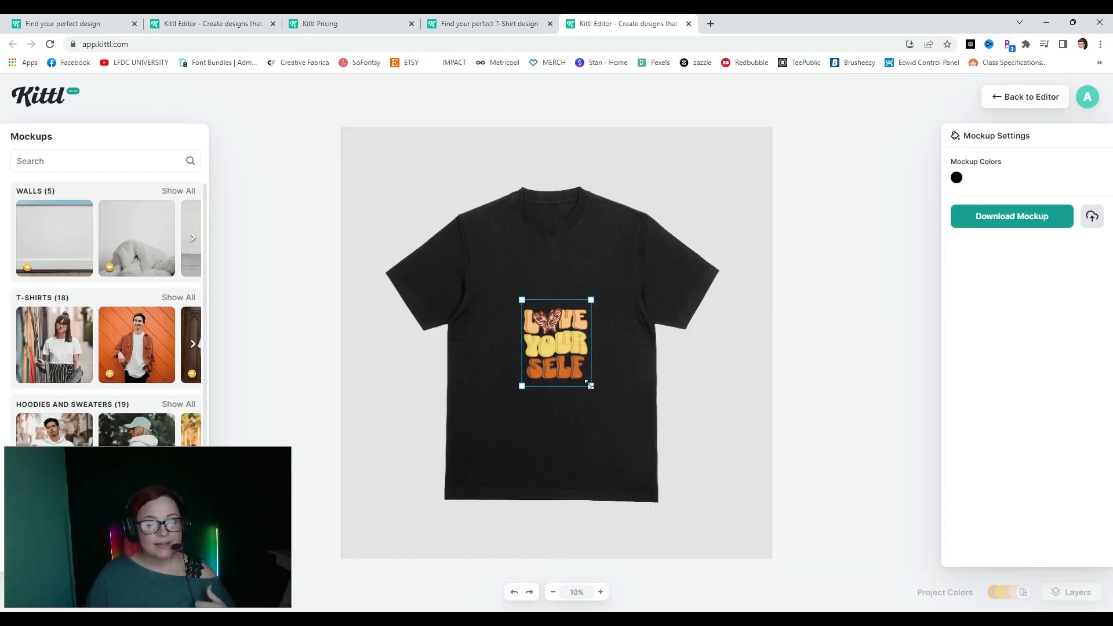
pyautogui.moveTo(590, 385); pyautogui.dragTo(676, 479)
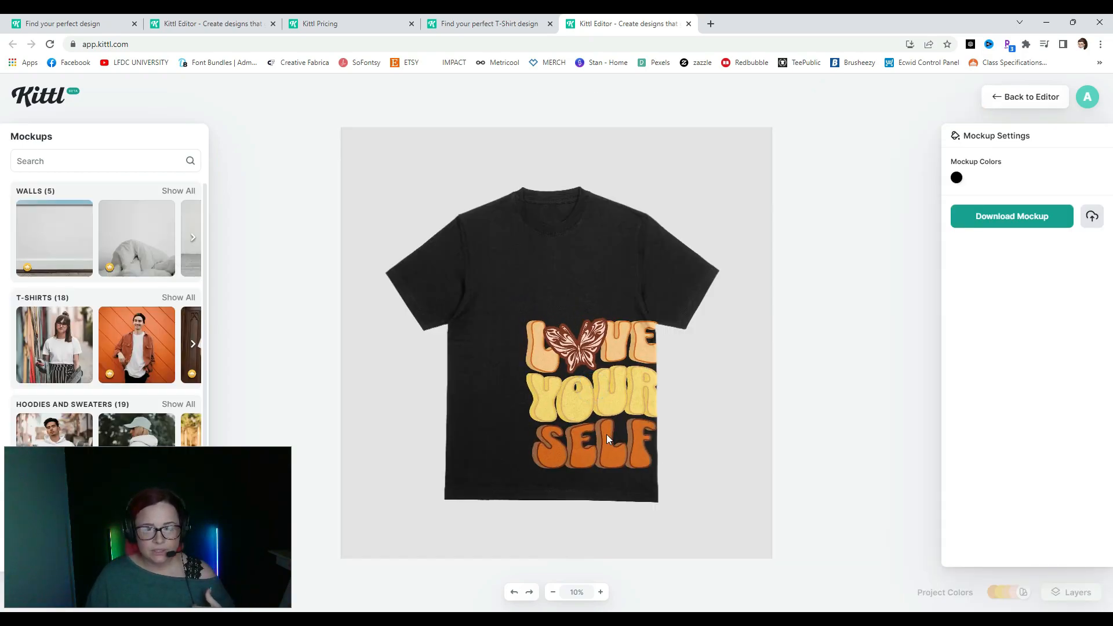
pyautogui.moveTo(606, 440); pyautogui.dragTo(566, 371)
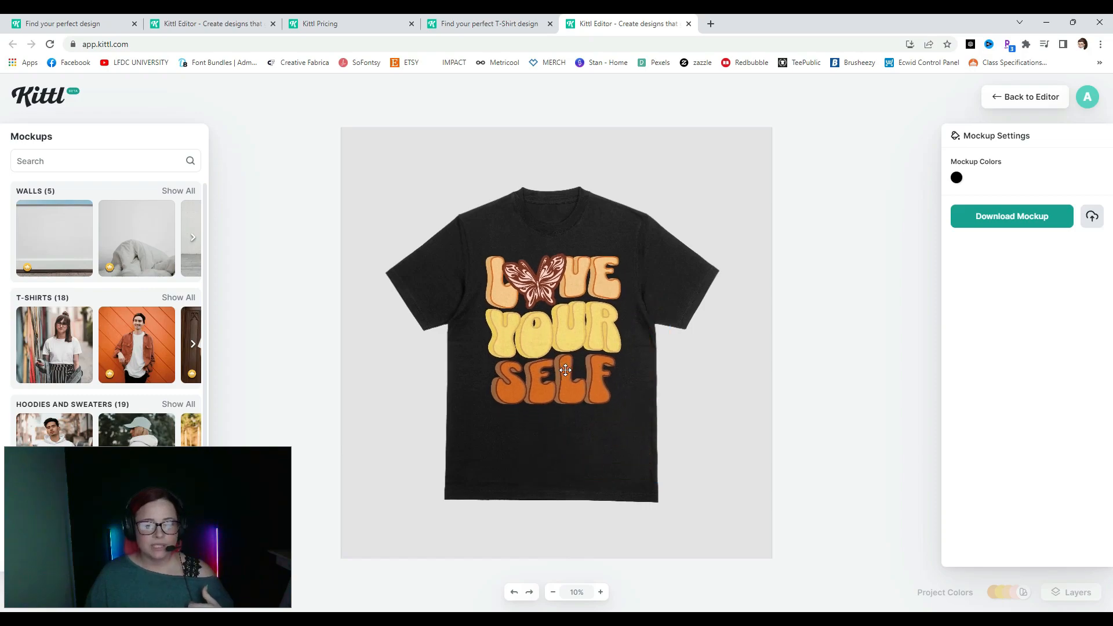
pyautogui.click(565, 370)
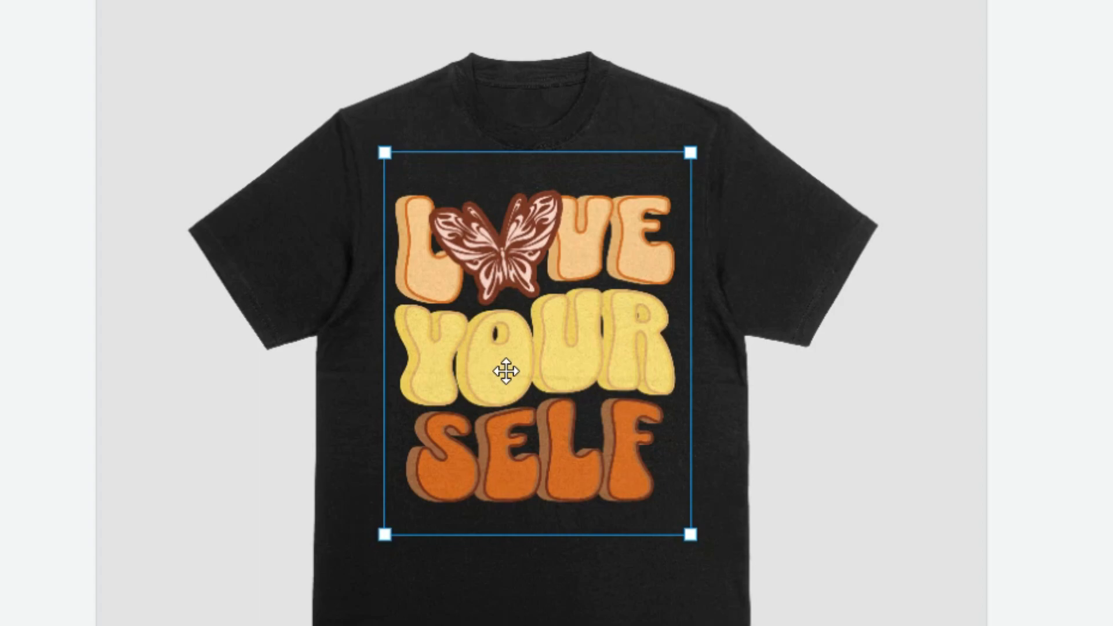
pyautogui.moveTo(689, 150); pyautogui.dragTo(659, 215)
pyautogui.moveTo(551, 394); pyautogui.dragTo(598, 385)
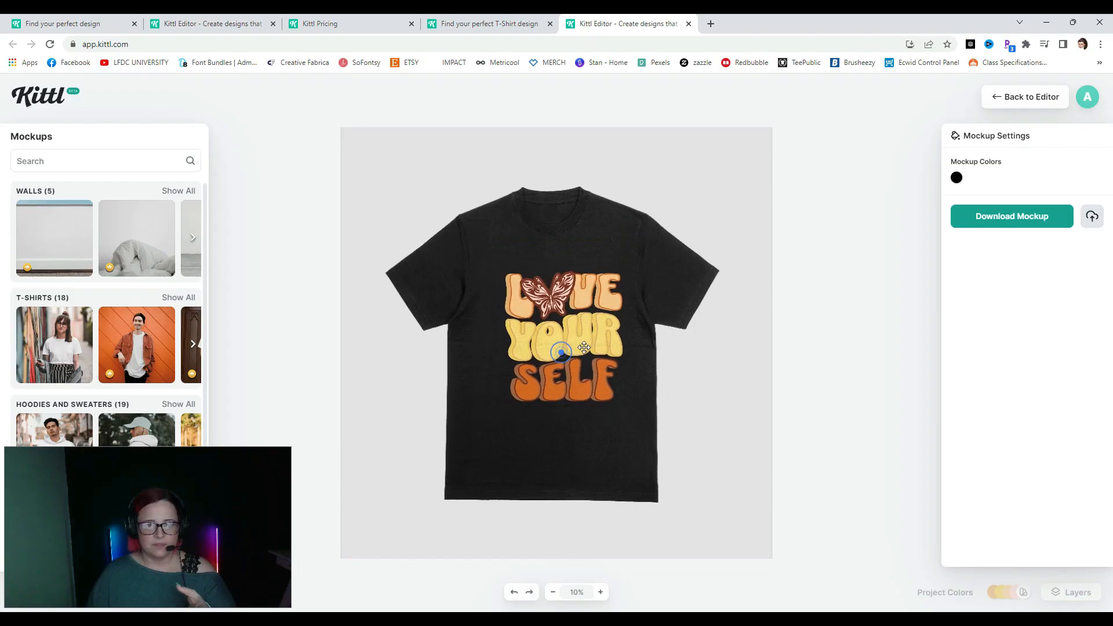
pyautogui.moveTo(583, 346); pyautogui.dragTo(570, 341)
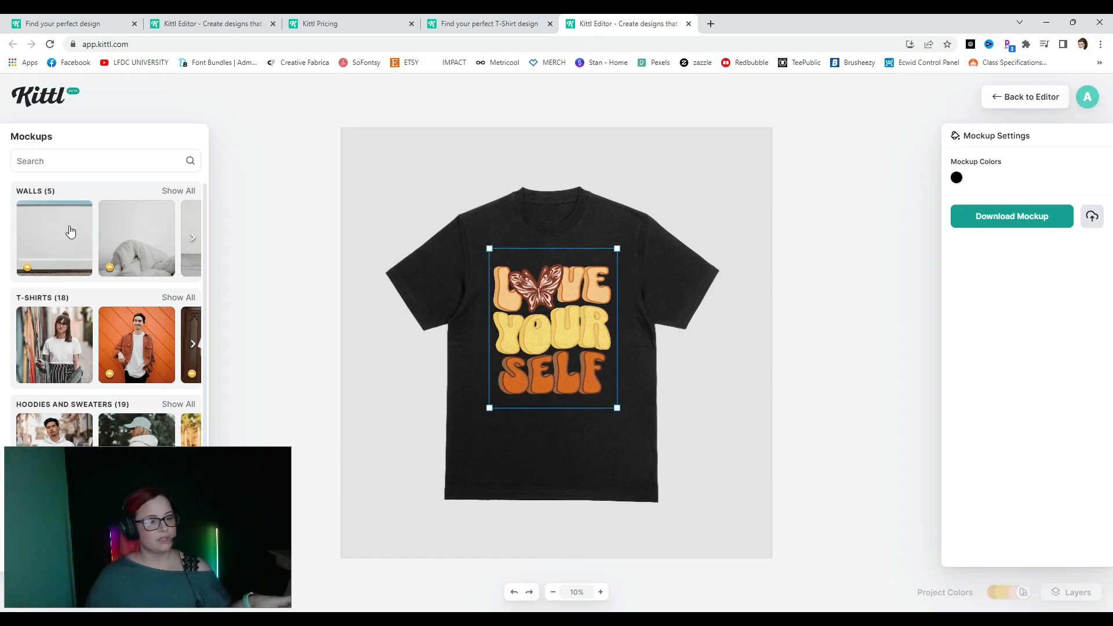
# - Download the T-shirt mockup as artboard.jpg
pyautogui.moveTo(65, 531); pyautogui.dragTo(794, 531)
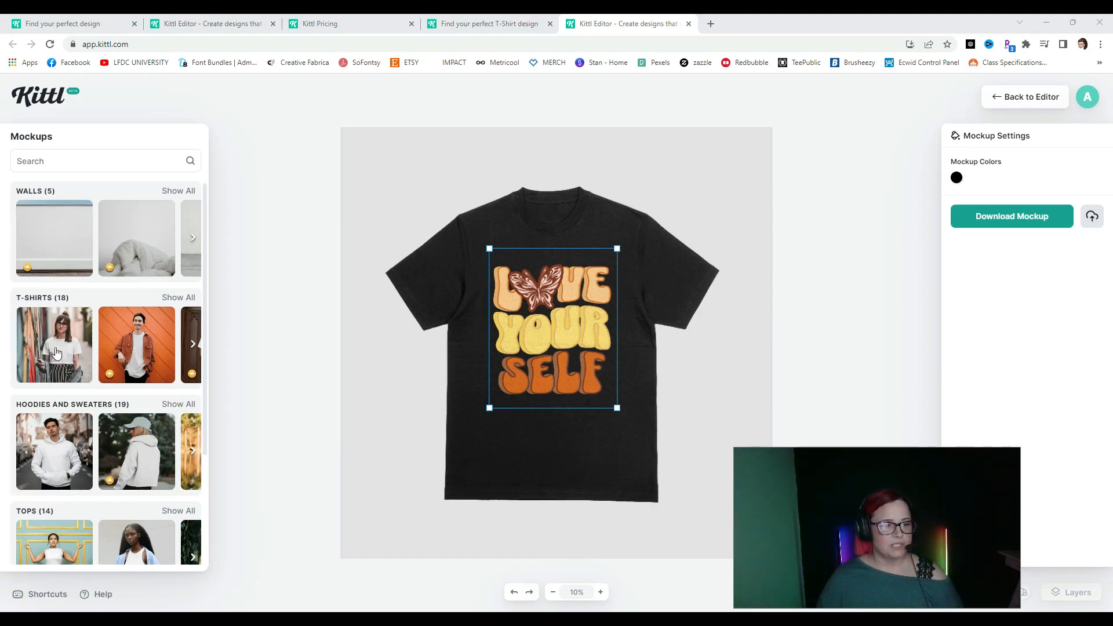
pyautogui.click(277, 341)
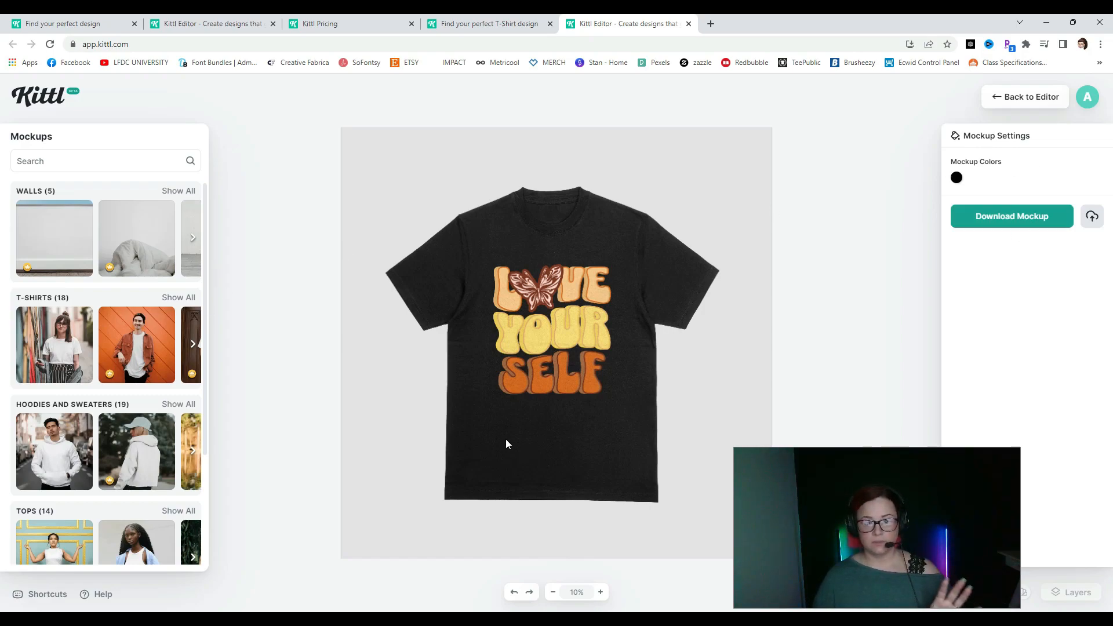
pyautogui.click(1003, 225)
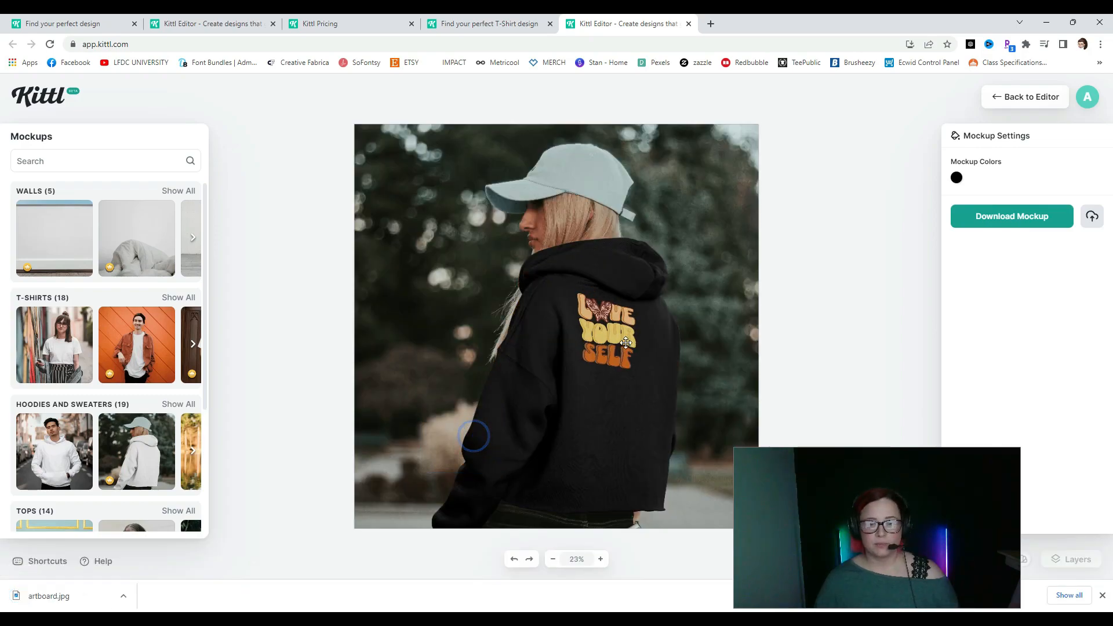
# - Enlarge the design lower-right on the hoodie back, colour the hoodie #604141, and return to the editor
pyautogui.moveTo(626, 342); pyautogui.dragTo(637, 370)
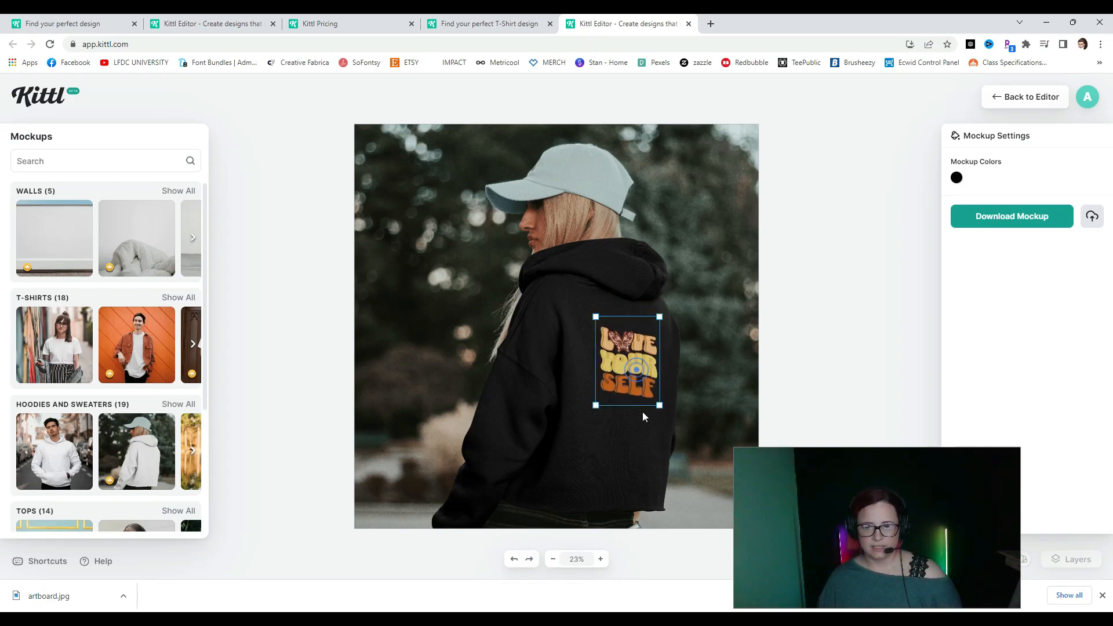
pyautogui.moveTo(670, 414); pyautogui.dragTo(618, 378)
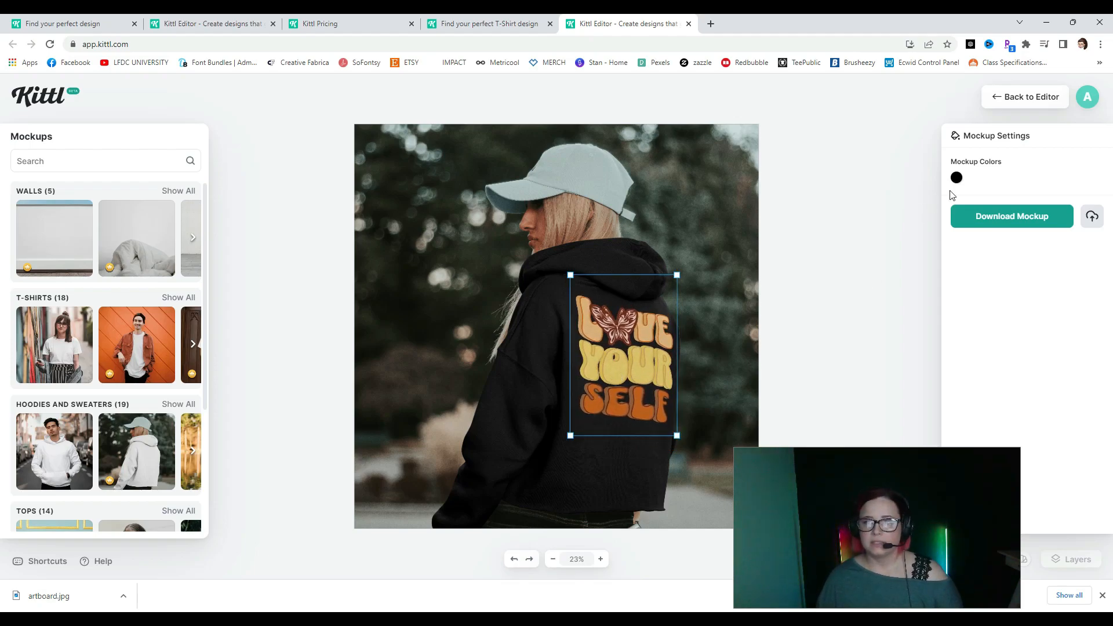
pyautogui.click(956, 178)
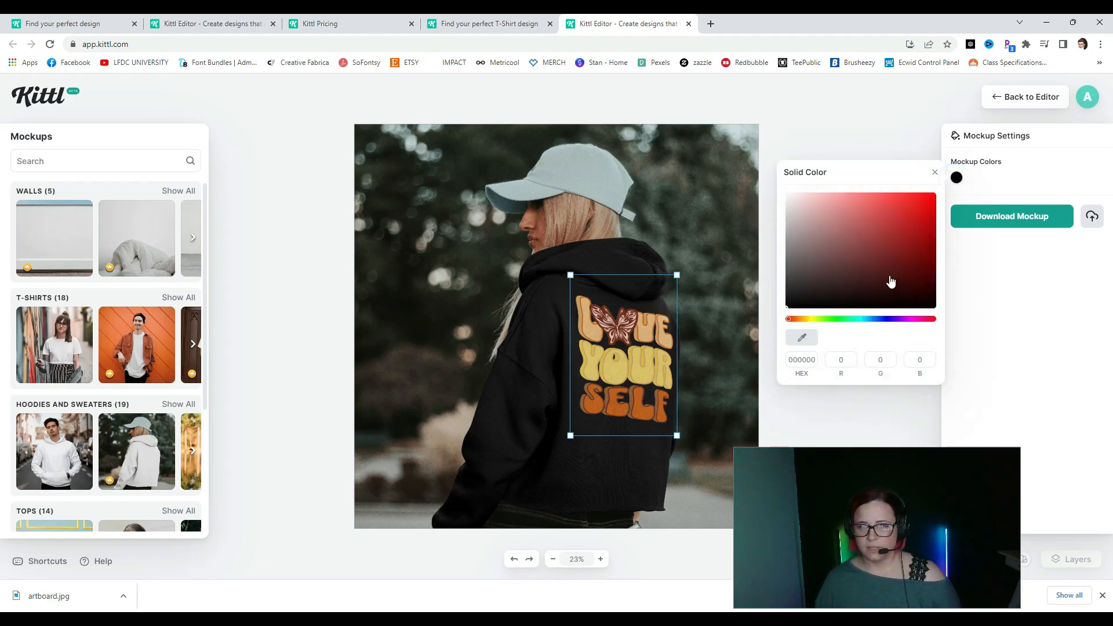
pyautogui.click(840, 267)
pyautogui.moveTo(840, 267); pyautogui.dragTo(833, 257)
pyautogui.click(866, 139)
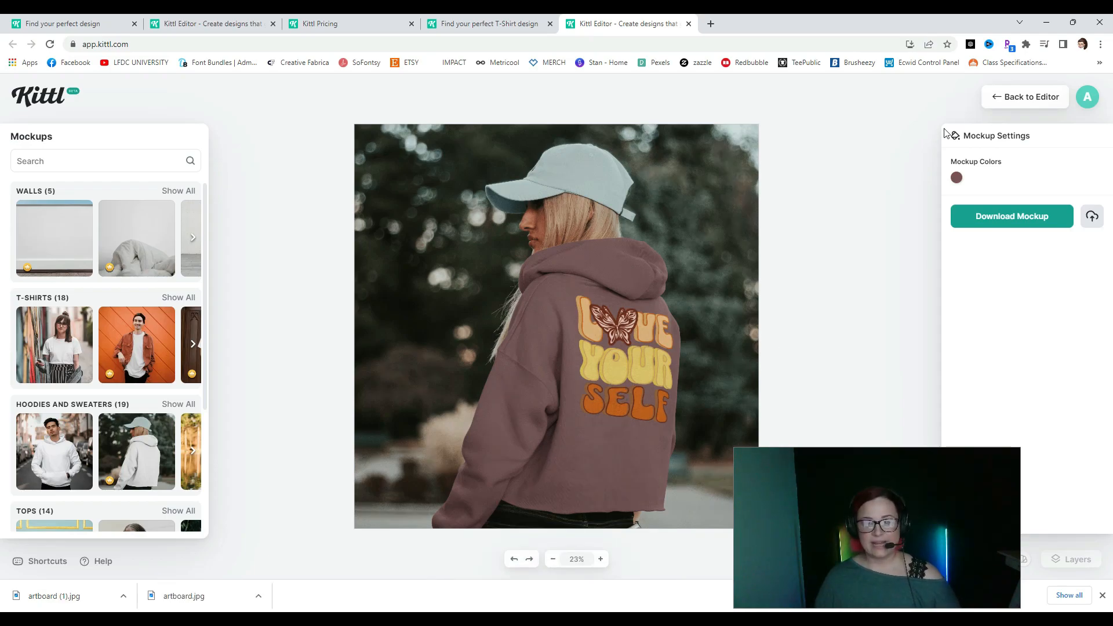
pyautogui.click(1006, 100)
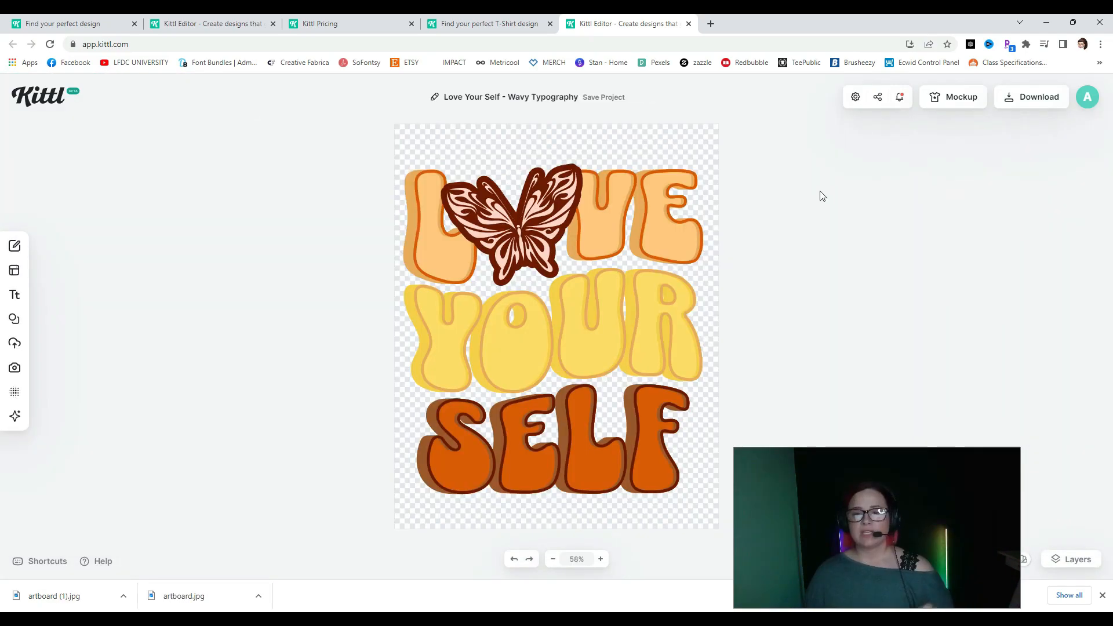
# - Download the design as a PNG with DPI raised from 72 to 300 (4800 × 6000 px)
pyautogui.click(1043, 108)
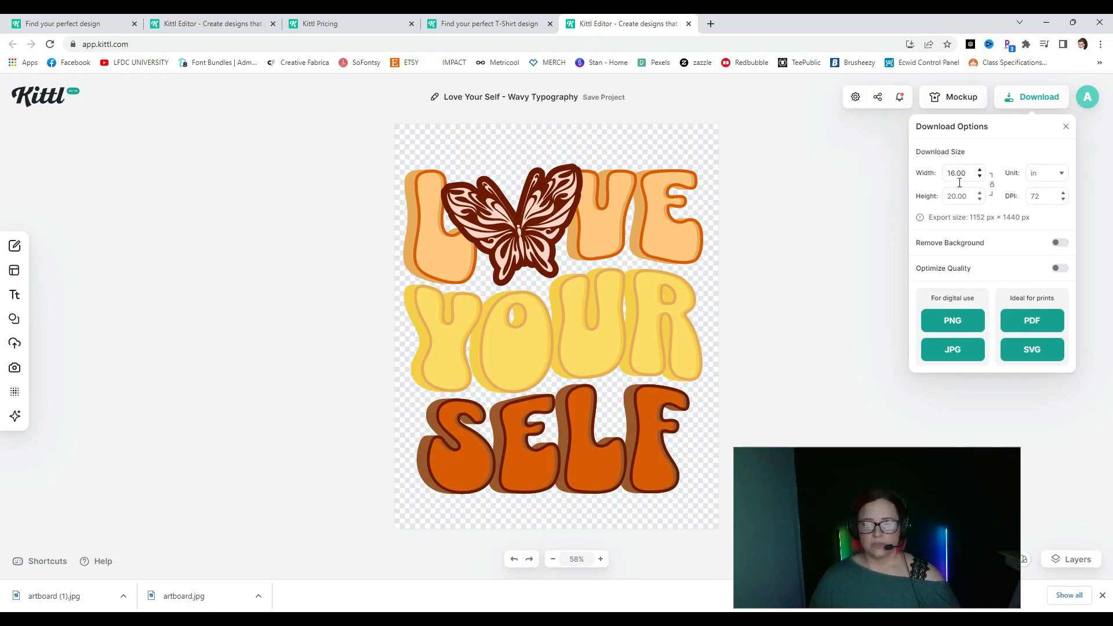
pyautogui.click(1049, 196)
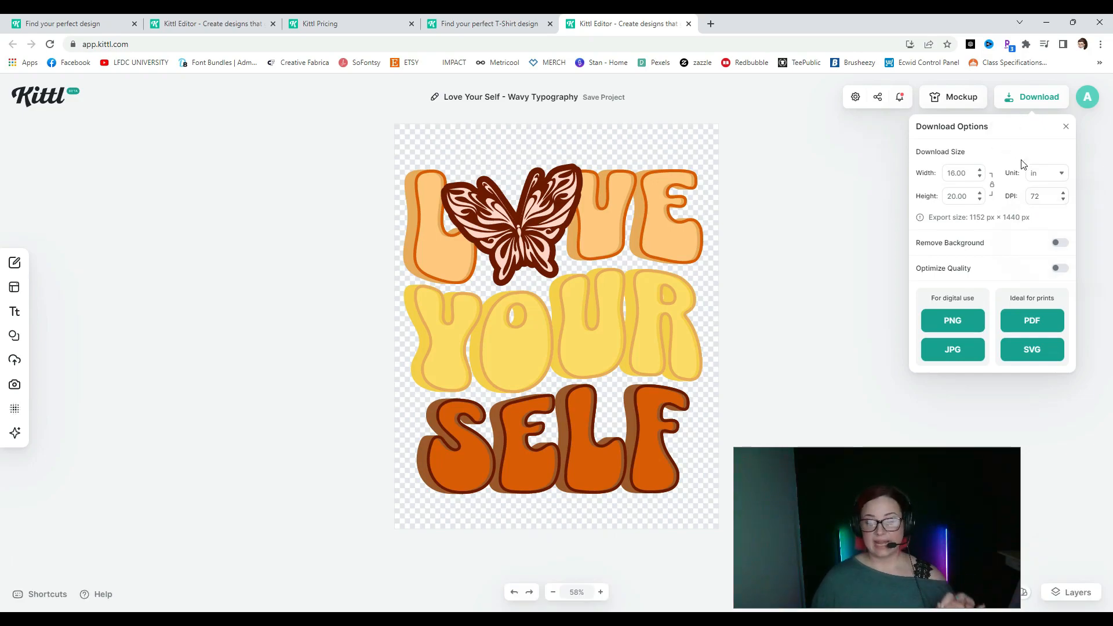
pyautogui.click(1049, 196)
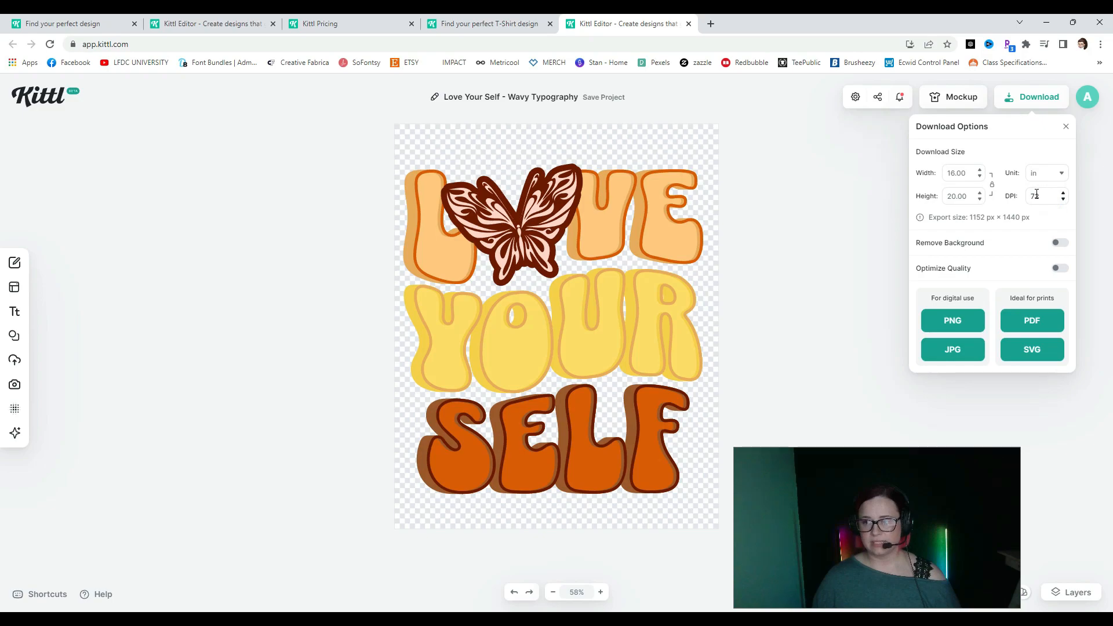
pyautogui.click(1036, 196)
pyautogui.doubleClick(1033, 196)
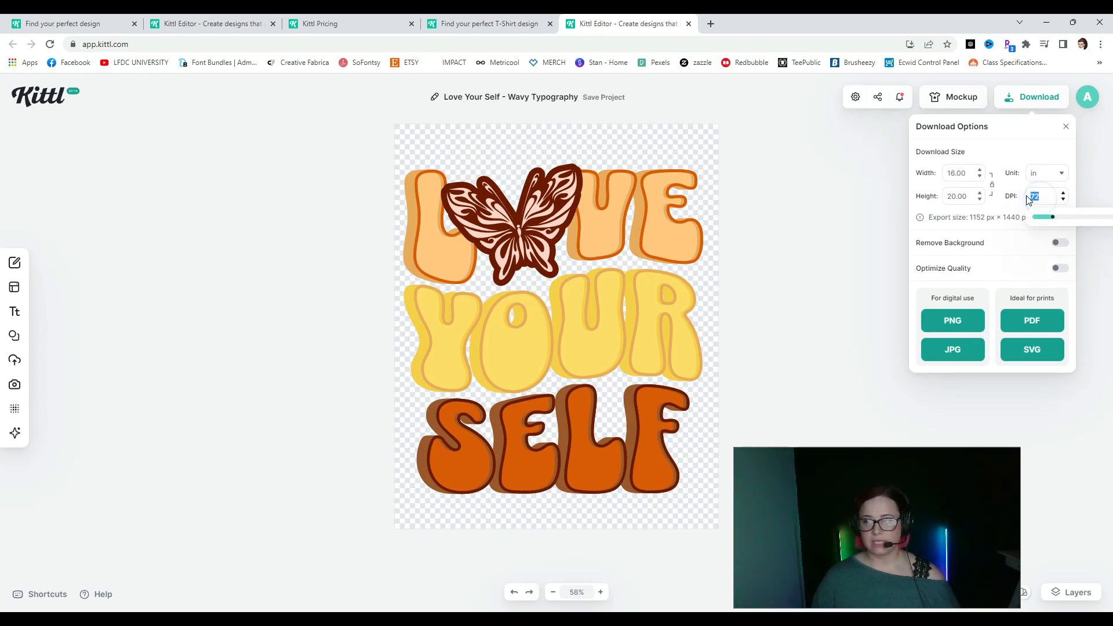
pyautogui.write('300')
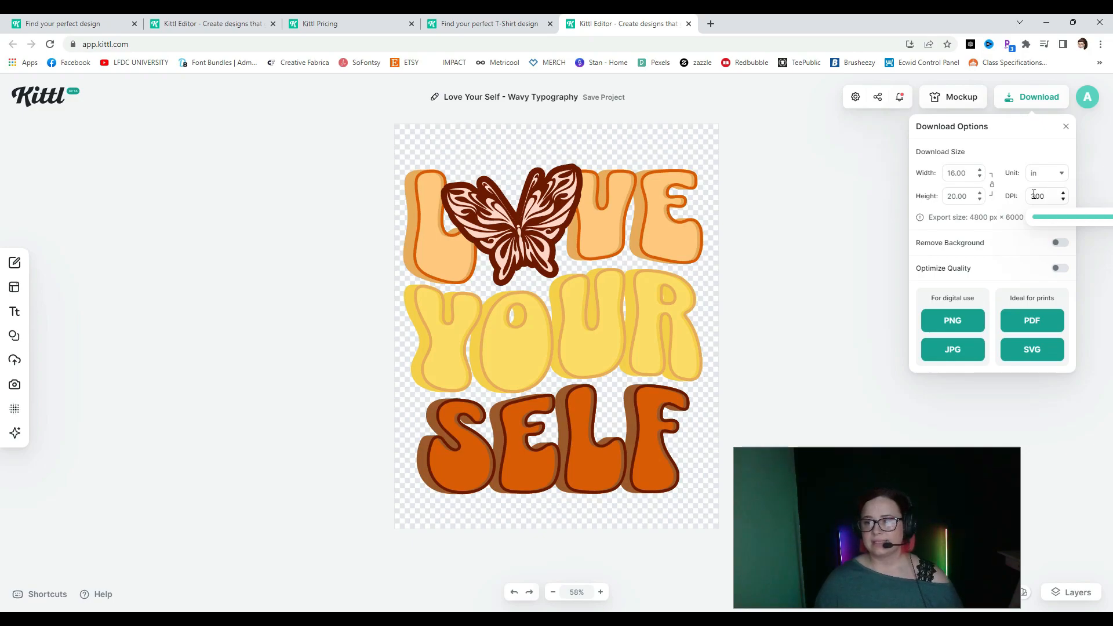
pyautogui.click(1014, 155)
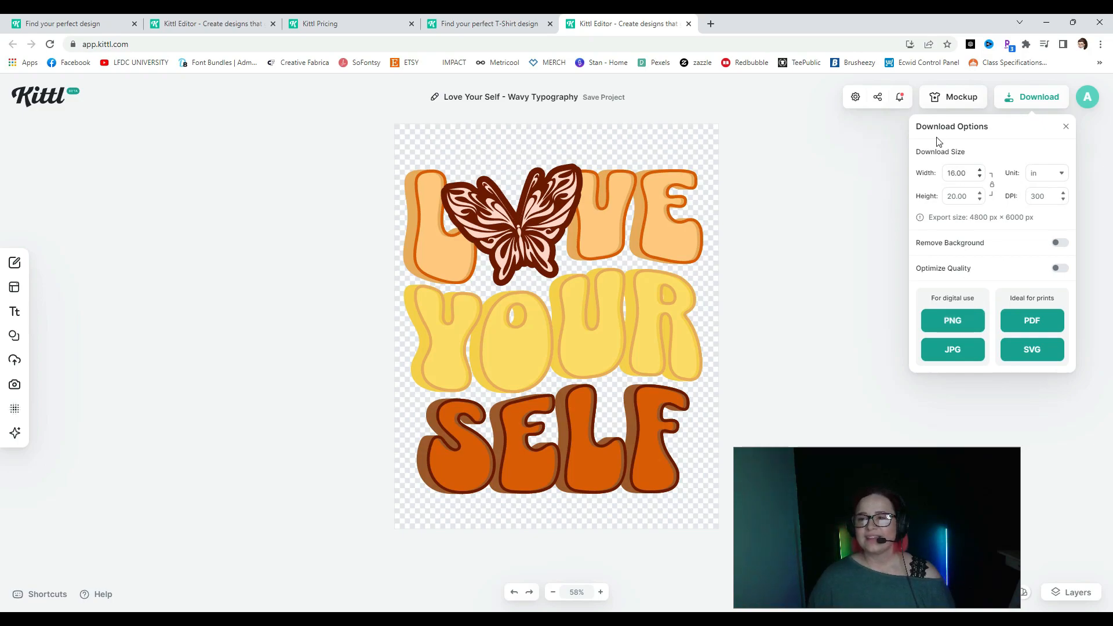
pyautogui.click(962, 328)
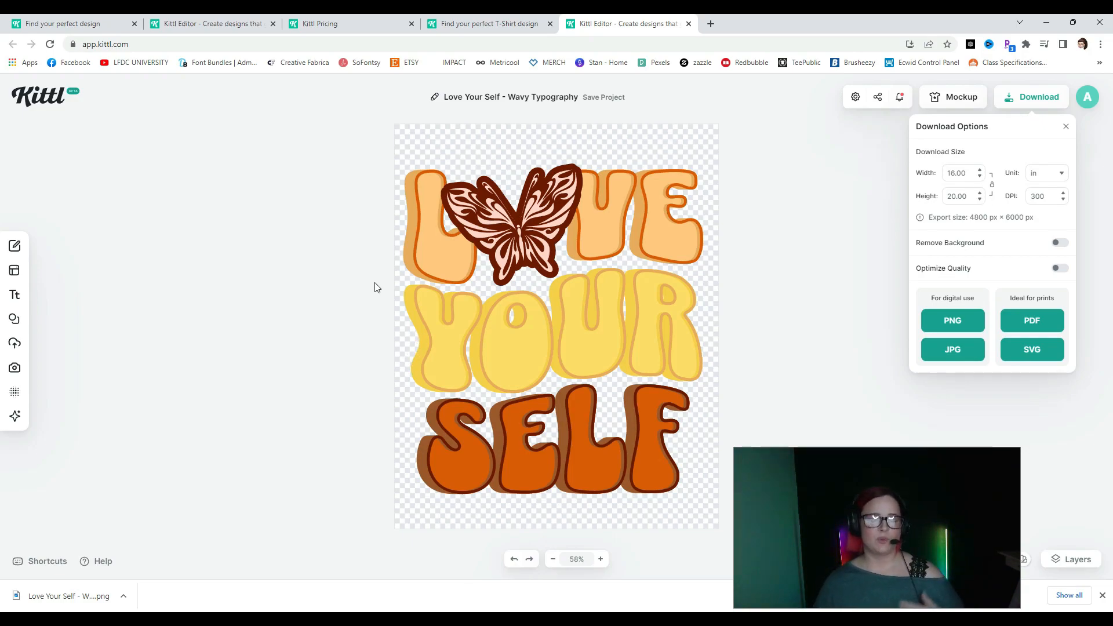
pyautogui.click(851, 387)
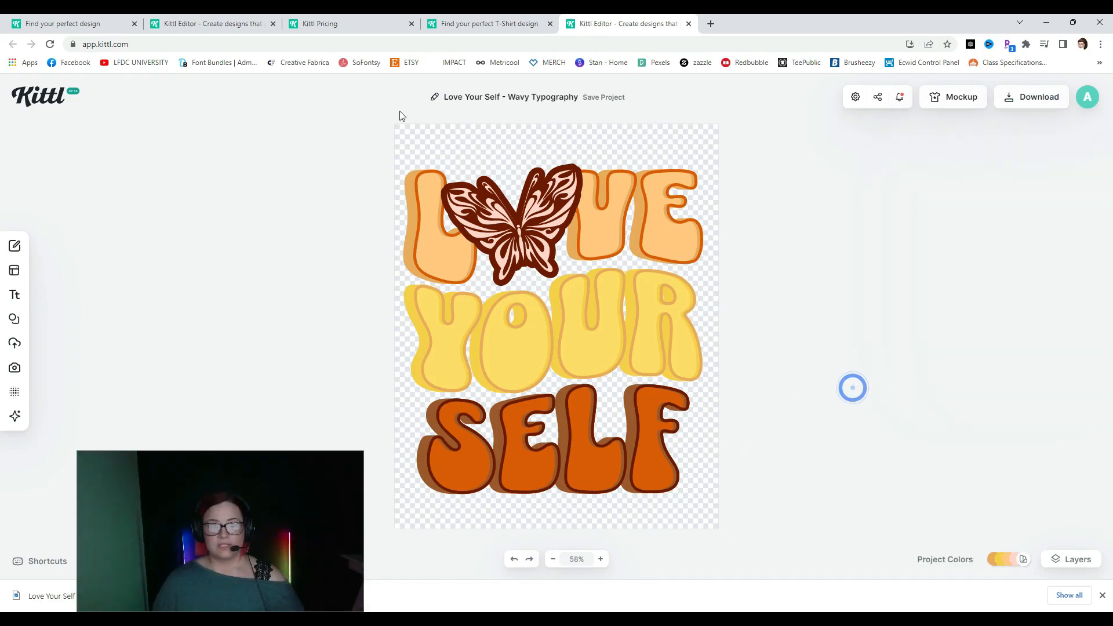
# - Preview the Red Autumn, Ocean Blue, Candy Shop, Deep Wood, Lilac Wine, First Love and Earth Brown palettes
pyautogui.click(1023, 561)
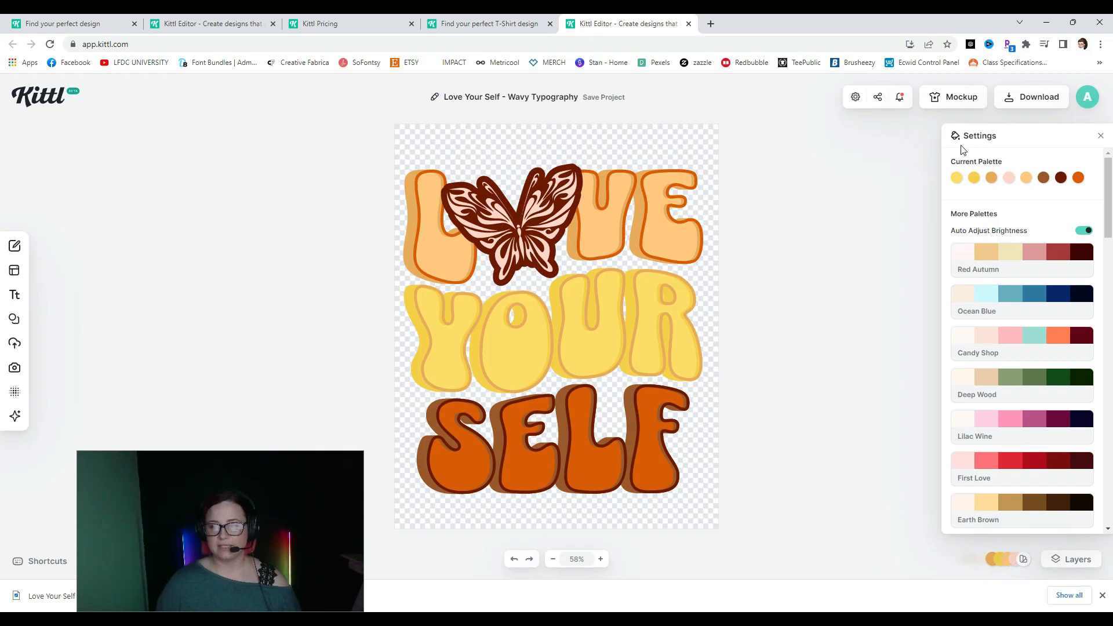
pyautogui.click(1014, 265)
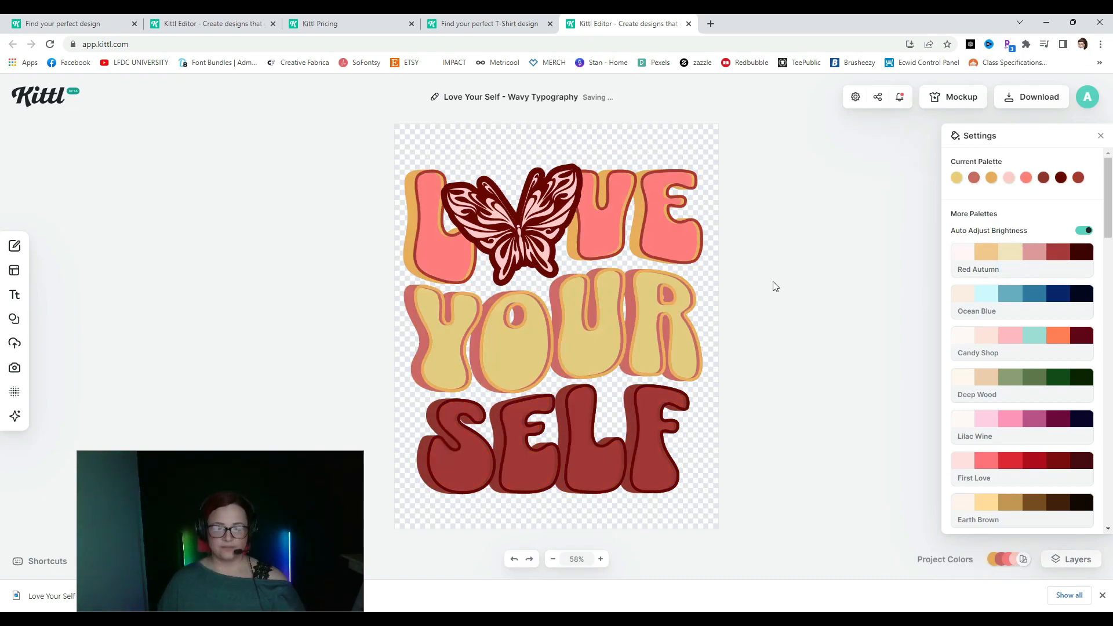
pyautogui.click(994, 297)
pyautogui.click(997, 337)
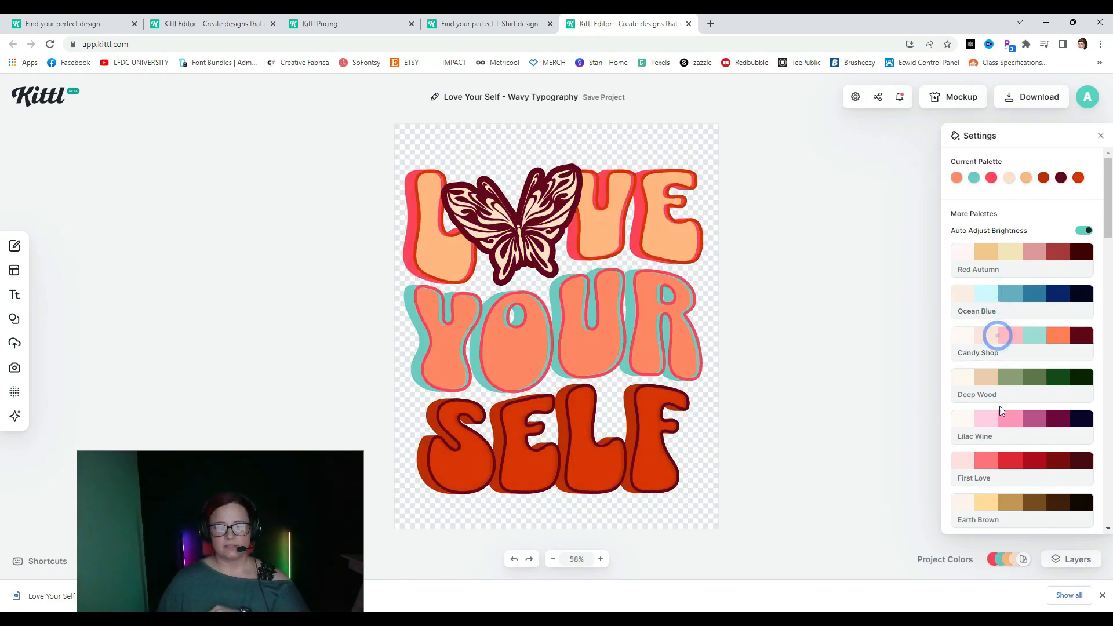
pyautogui.click(1024, 384)
pyautogui.click(1035, 438)
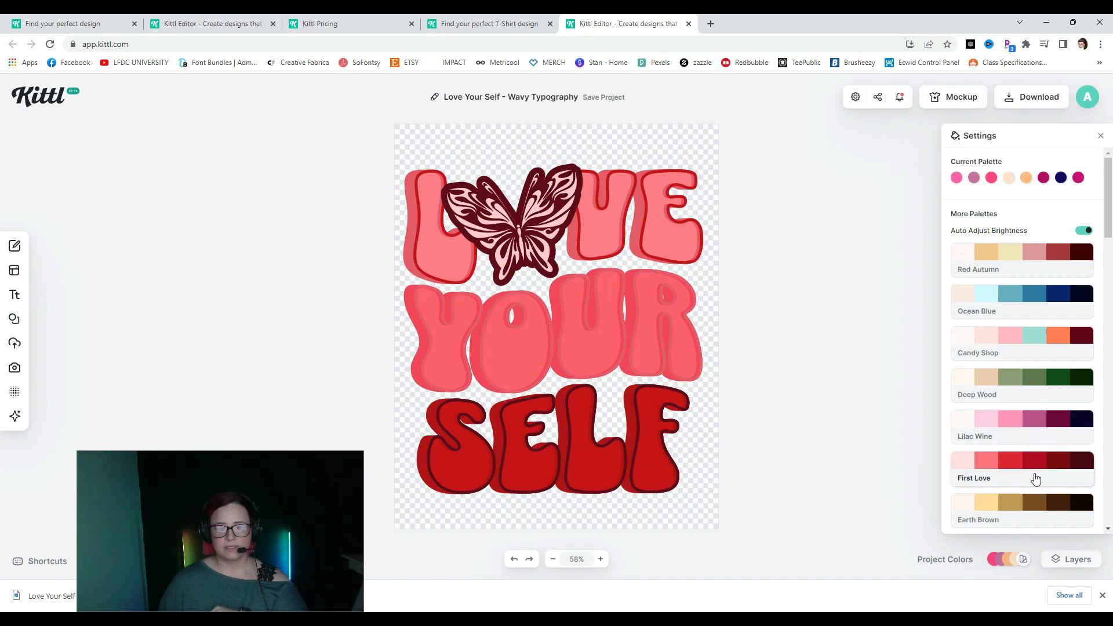
pyautogui.click(1035, 474)
pyautogui.click(1043, 504)
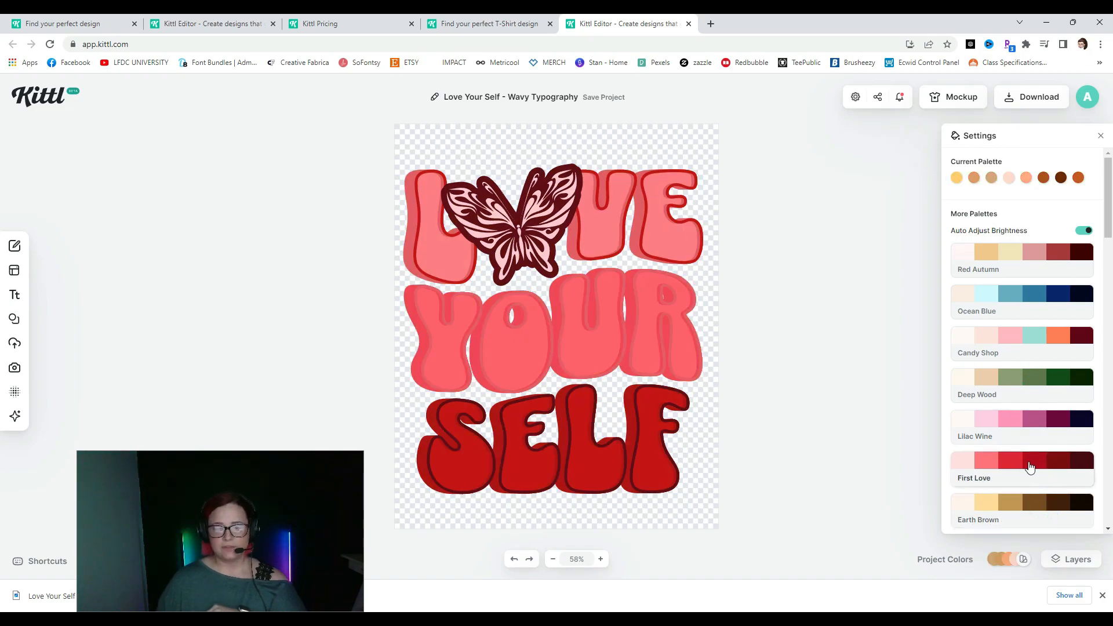
pyautogui.scroll(-4, 1031, 460)
# - Apply the Retro Toy palette, giving peach LOVE and YOUR with teal shadows and slate-blue SELF
pyautogui.click(1026, 367)
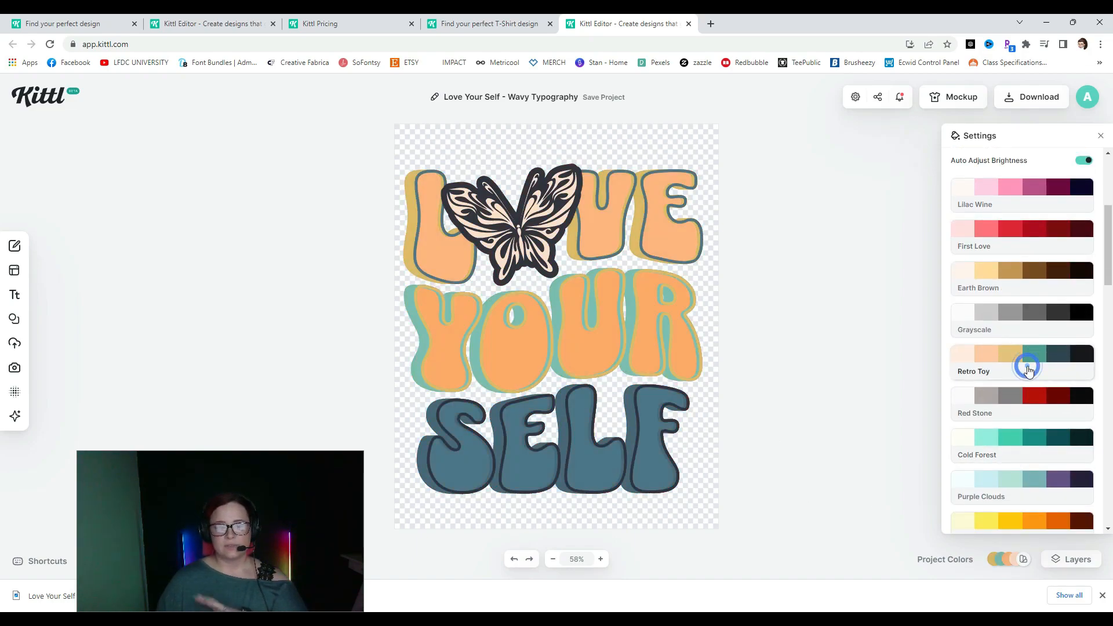
pyautogui.click(676, 299)
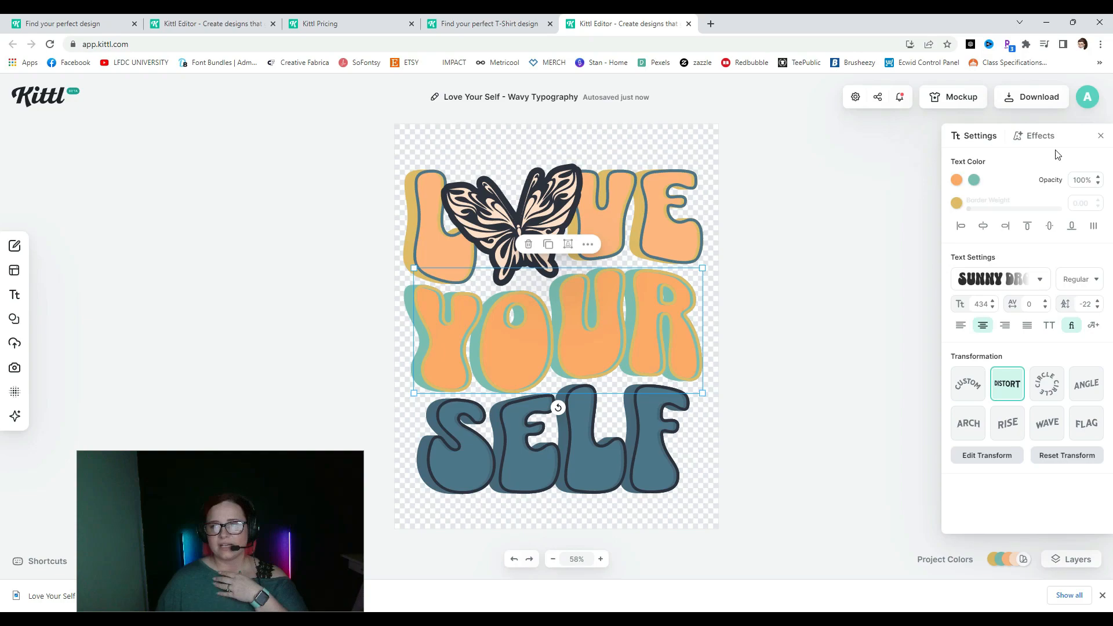
pyautogui.click(874, 293)
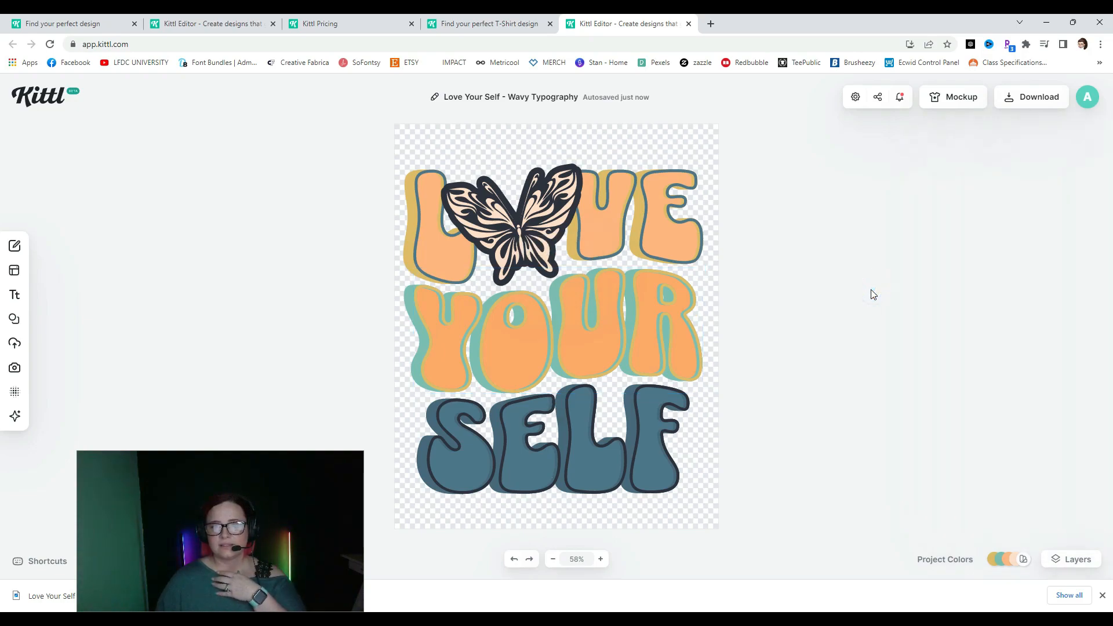